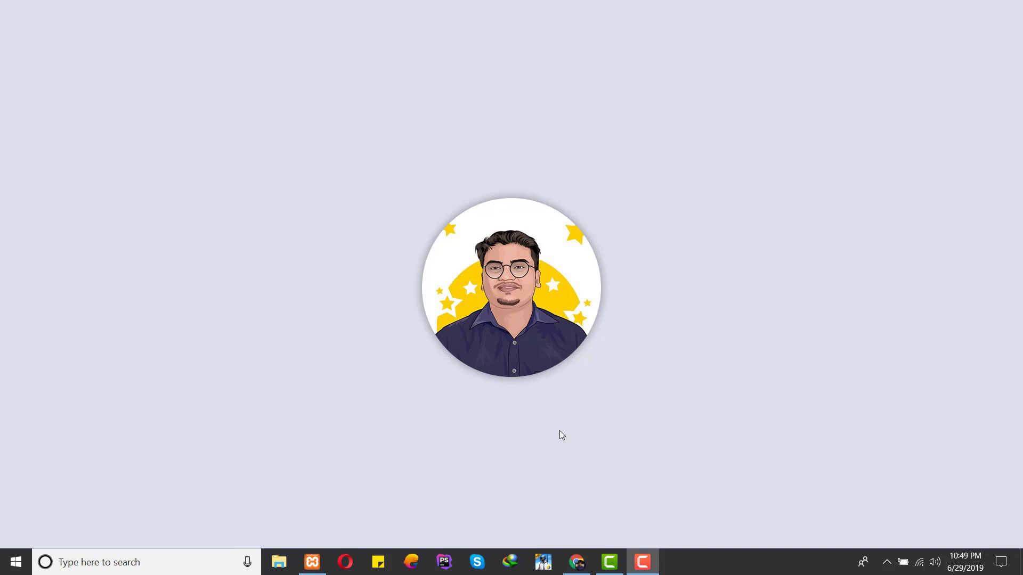
Step: Switch to Chrome, search Google for "elementor pro" in a new tab and close the Purchases tab
{"action": "left_click", "coordinate": [577, 561]}
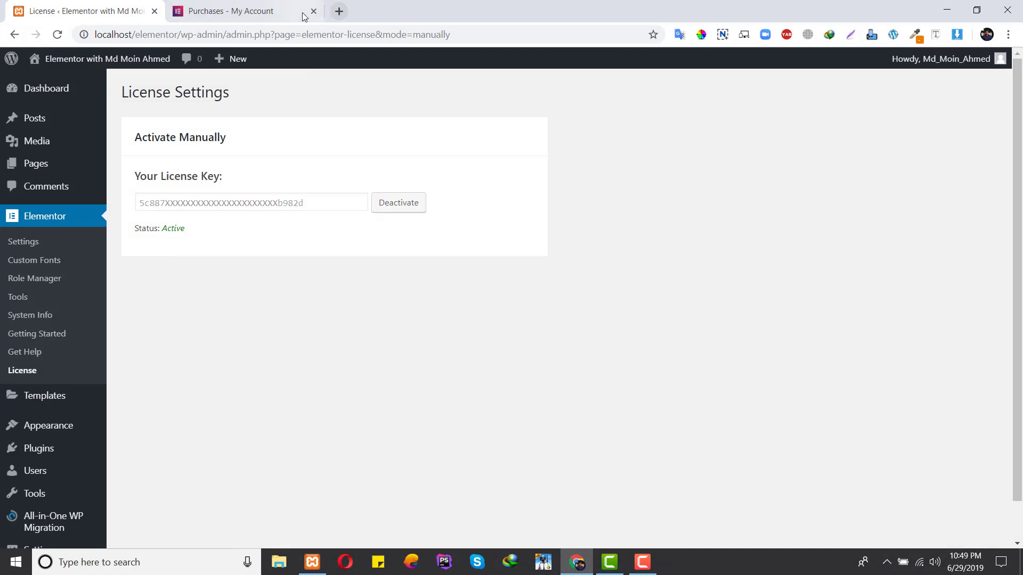
{"action": "left_click", "coordinate": [339, 11]}
{"action": "type", "text": "eleme"}
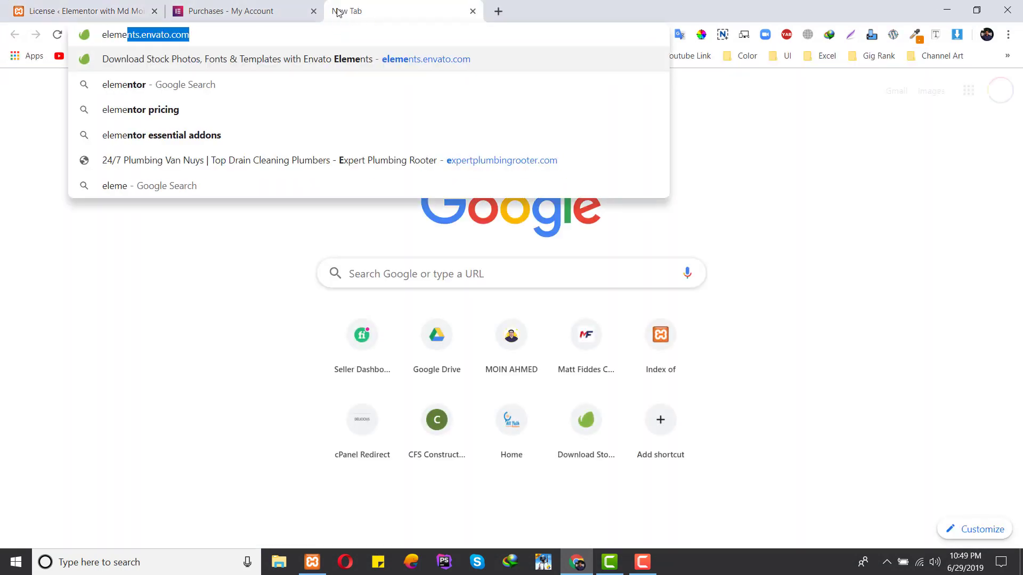
{"action": "type", "text": "ntor "}
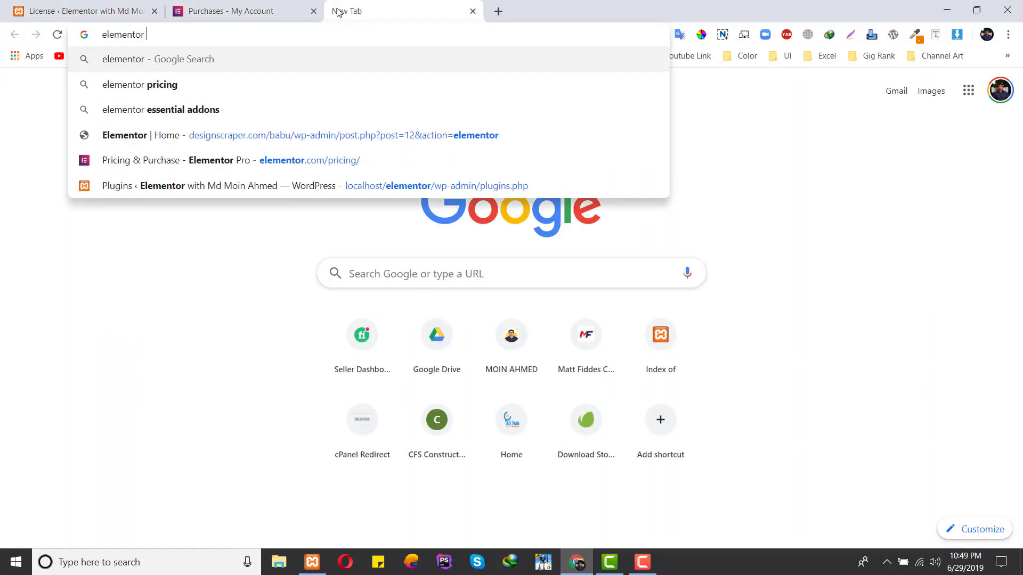
{"action": "type", "text": "pro"}
{"action": "key", "text": "Return"}
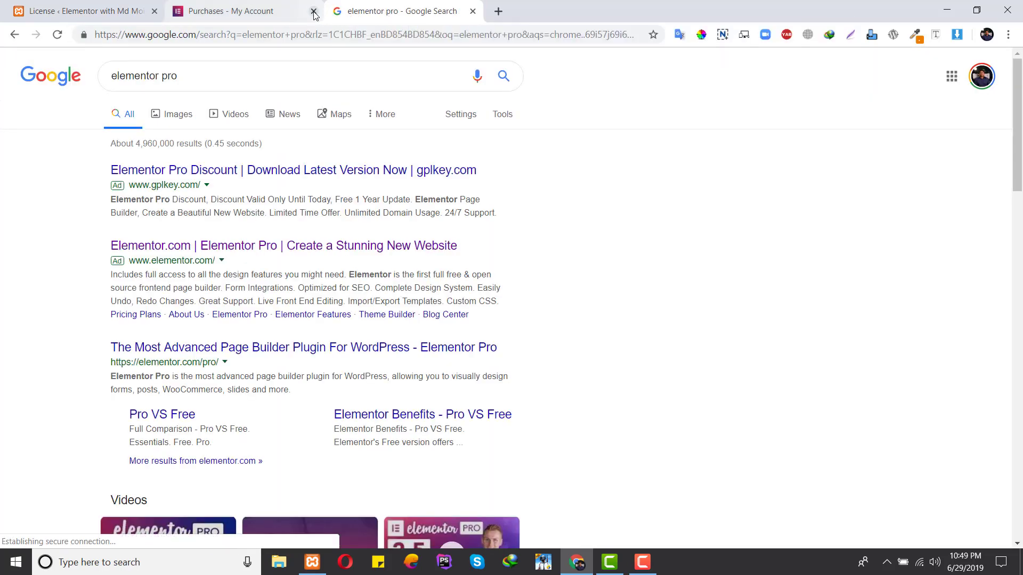
{"action": "left_click", "coordinate": [313, 11]}
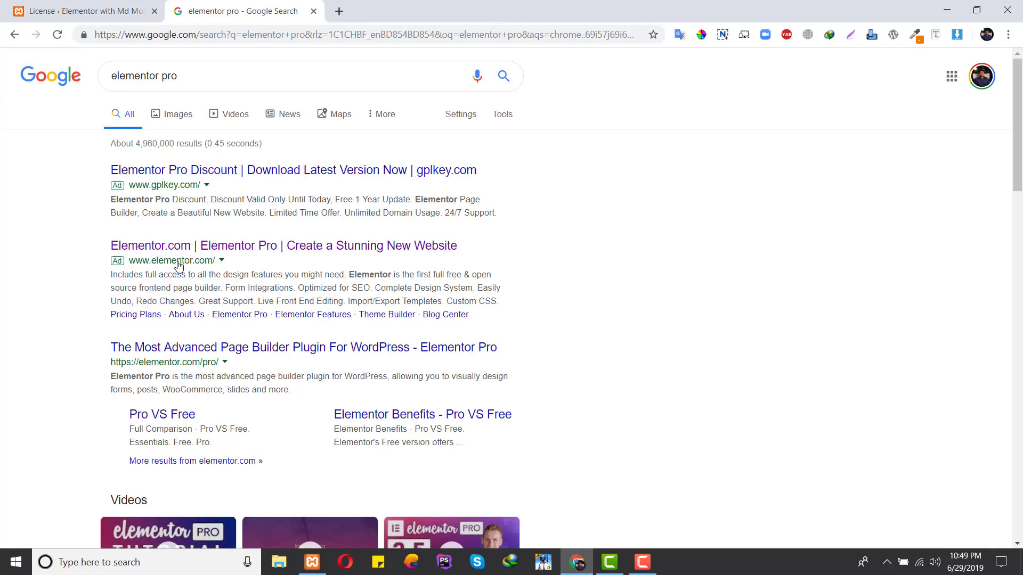
Step: Open the Elementor.com search result and examine the Free versus Pro feature comparison on the pricing page
{"action": "left_click", "coordinate": [254, 250]}
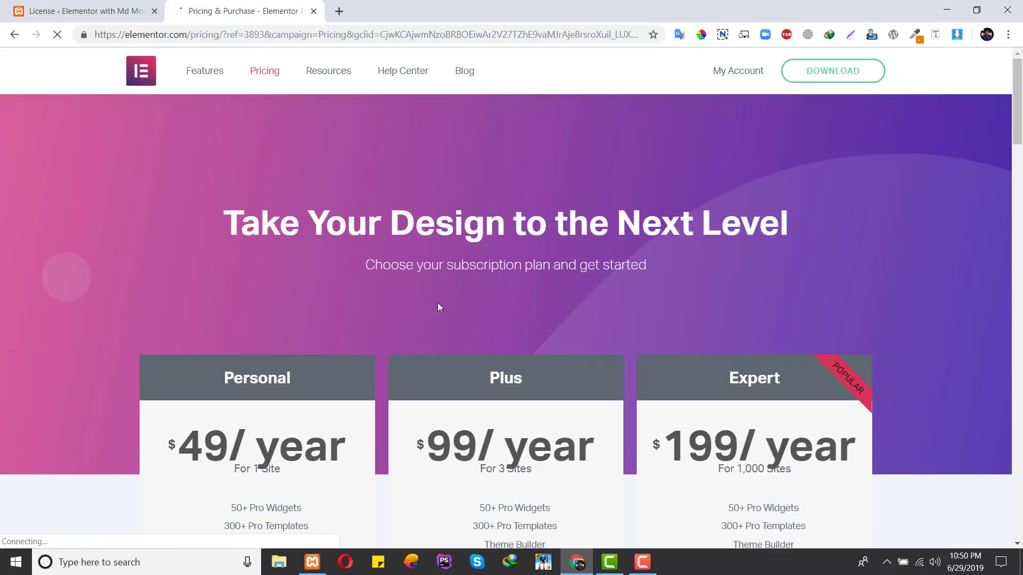
{"action": "scroll", "coordinate": [469, 315], "scroll_direction": "down", "scroll_amount": 1}
{"action": "scroll", "coordinate": [485, 325], "scroll_direction": "down", "scroll_amount": 15}
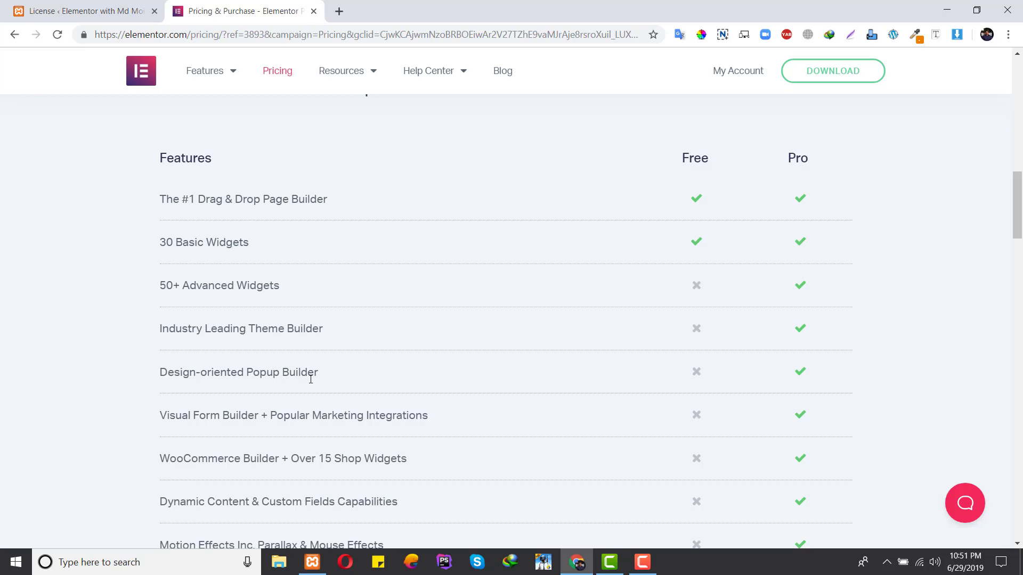
{"action": "scroll", "coordinate": [373, 360], "scroll_direction": "down", "scroll_amount": 3}
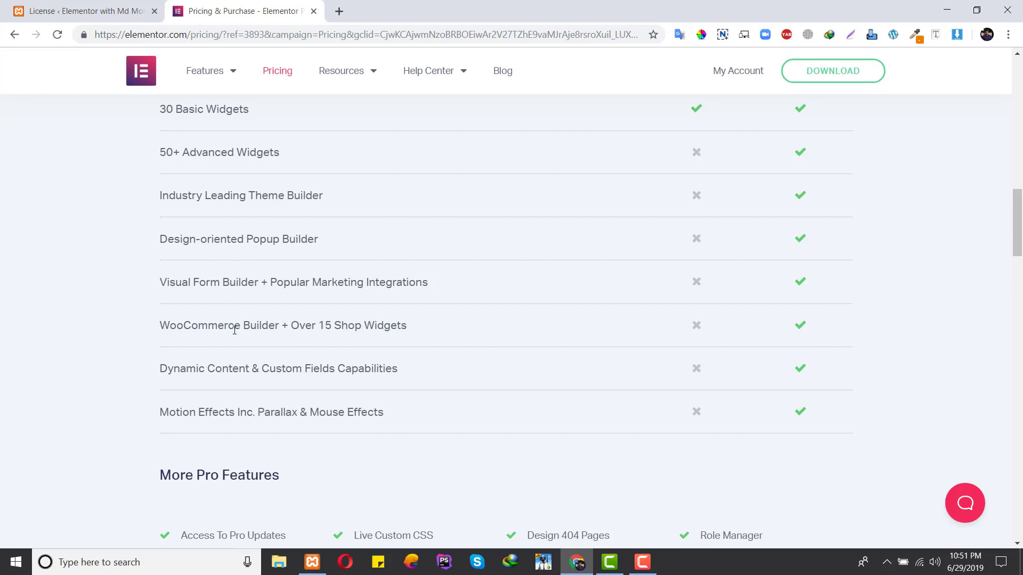
{"action": "scroll", "coordinate": [237, 329], "scroll_direction": "down", "scroll_amount": 3}
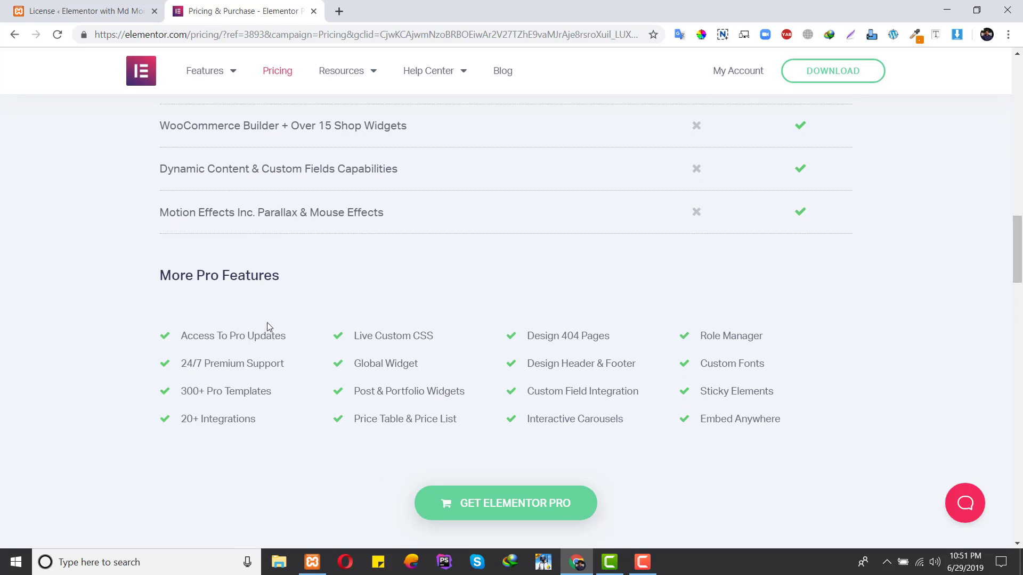
Step: In the WordPress admin, create a new page titled "Home" and publish it
{"action": "left_click", "coordinate": [103, 4]}
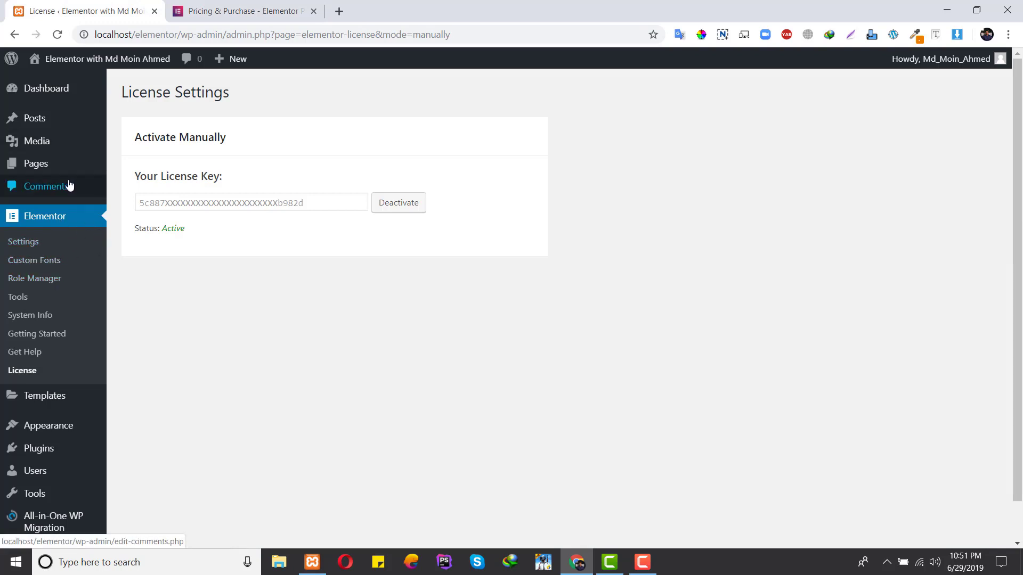
{"action": "left_click", "coordinate": [37, 169]}
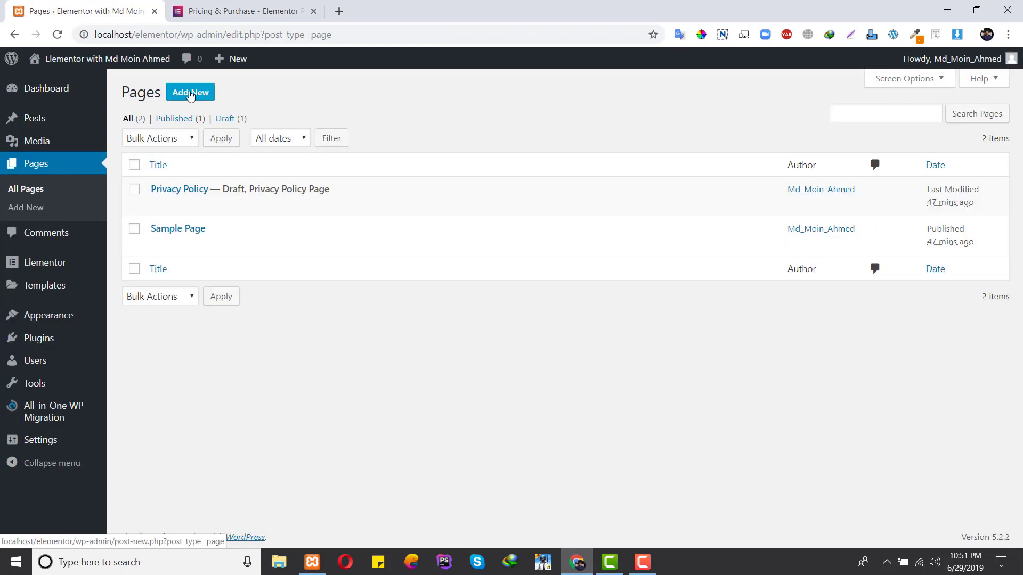
{"action": "left_click", "coordinate": [190, 94]}
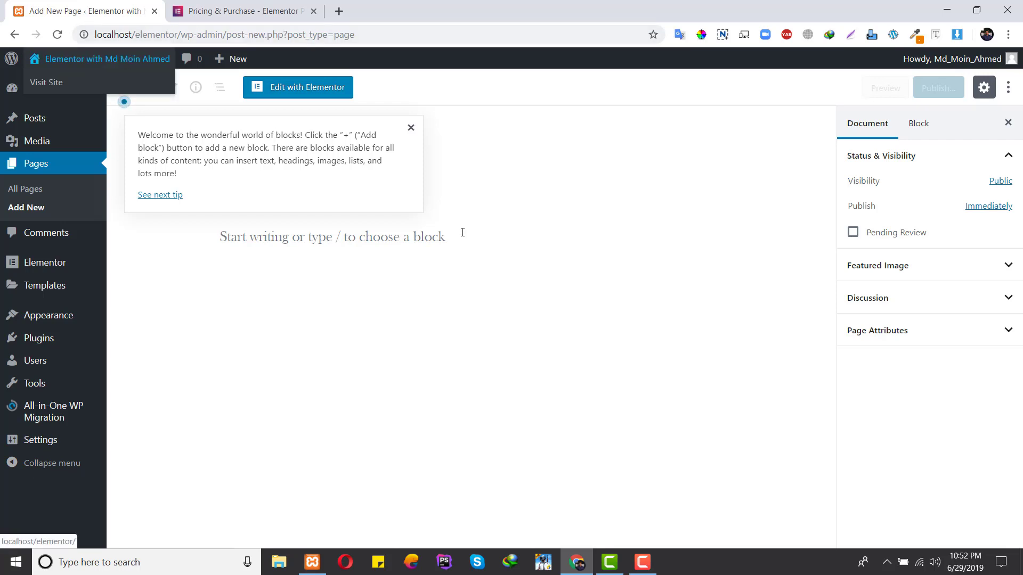
{"action": "left_click", "coordinate": [414, 128]}
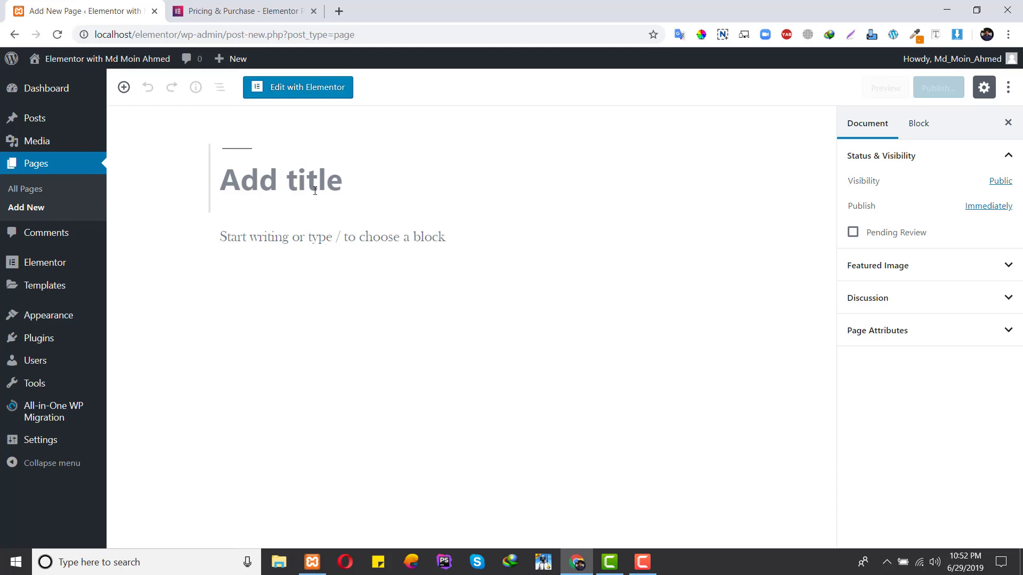
{"action": "type", "text": "Home"}
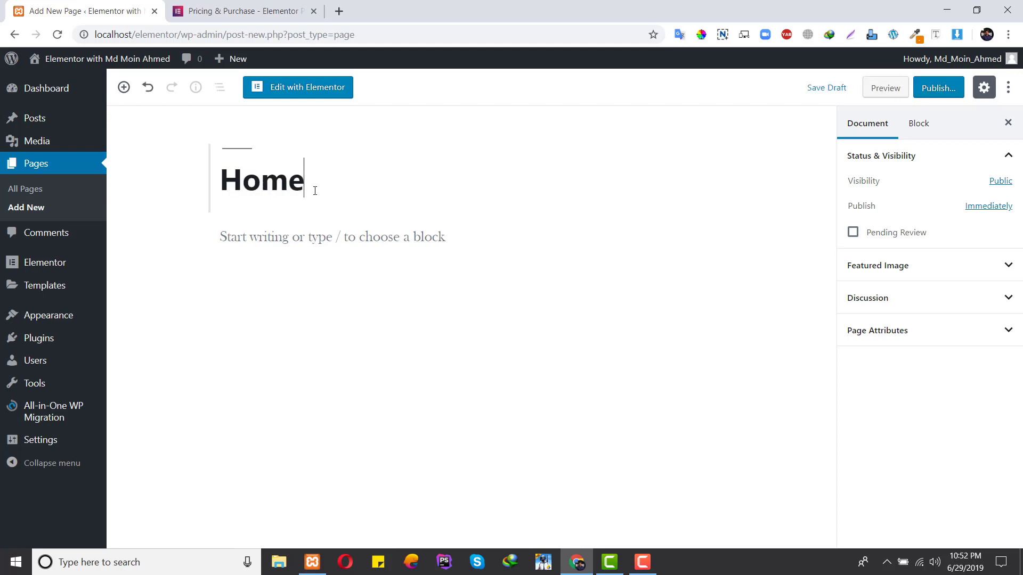
{"action": "left_click", "coordinate": [935, 95]}
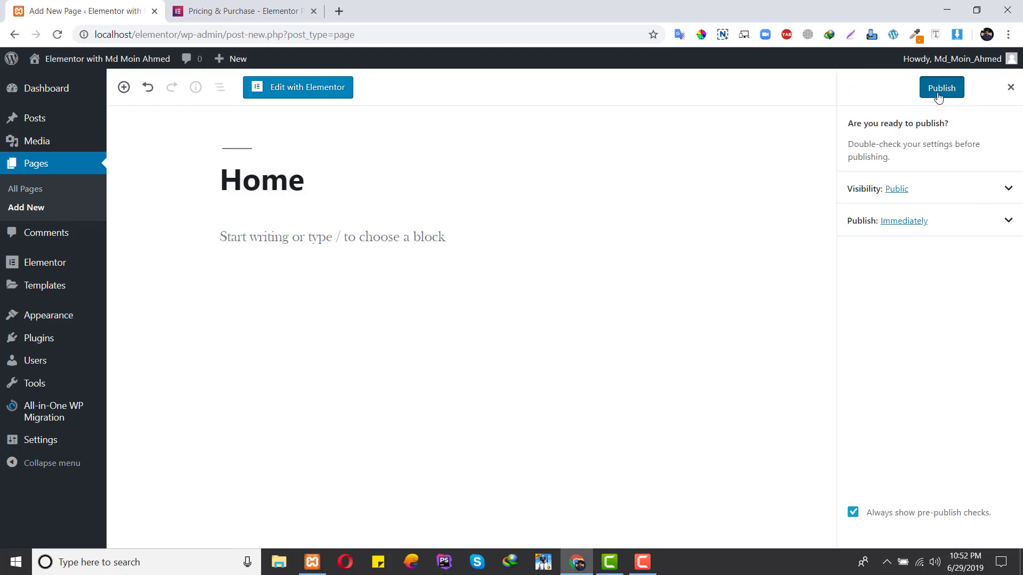
{"action": "left_click", "coordinate": [938, 94]}
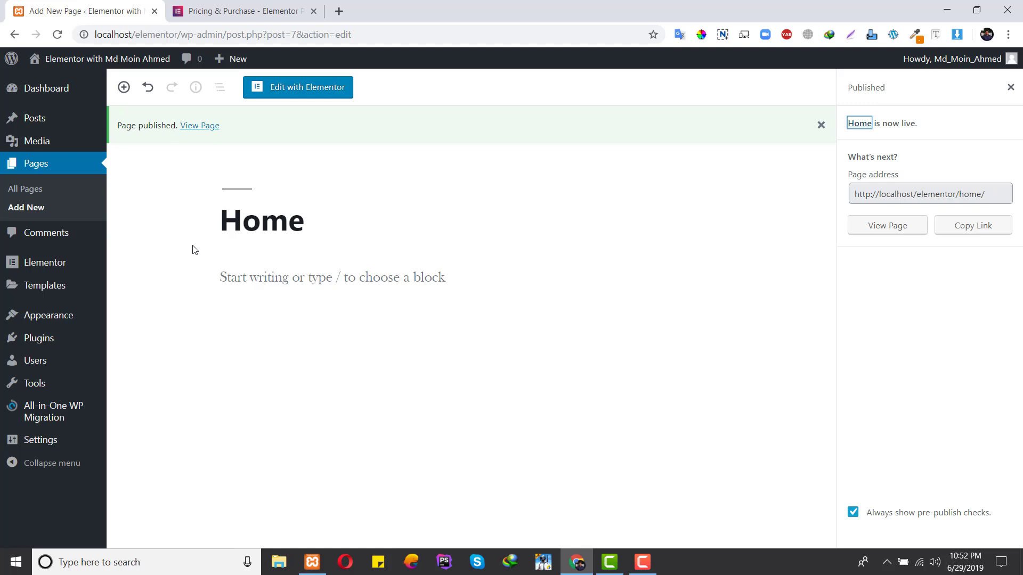
Step: Activate the Twenty Seventeen theme for the WordPress site
{"action": "left_click", "coordinate": [47, 318]}
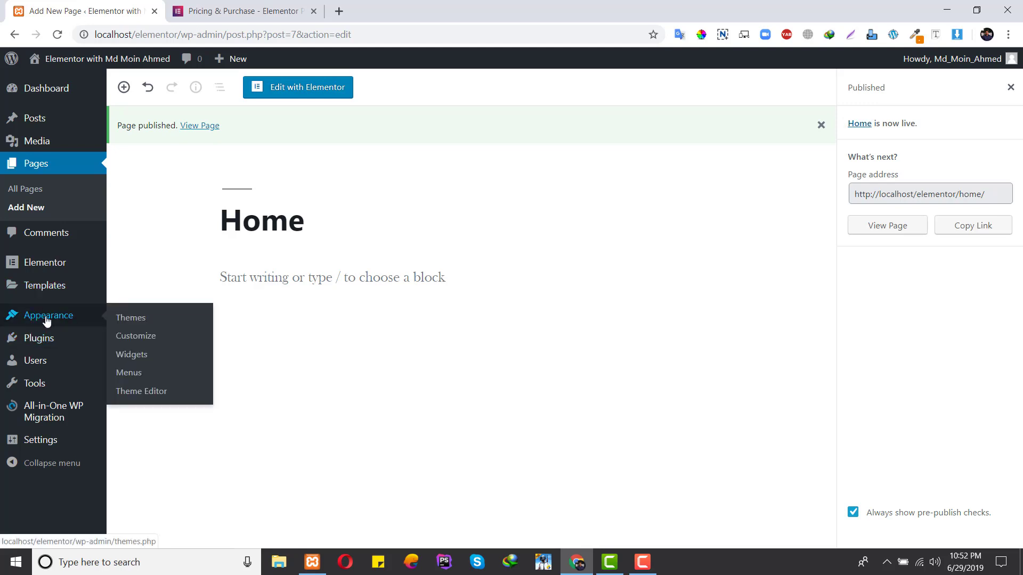
{"action": "left_click", "coordinate": [150, 325]}
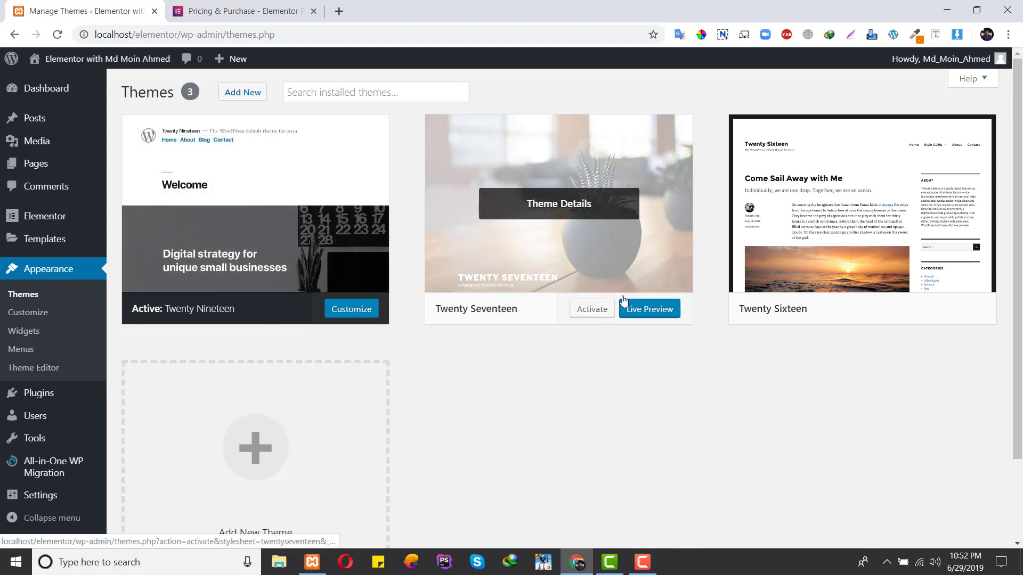
{"action": "left_click", "coordinate": [591, 313]}
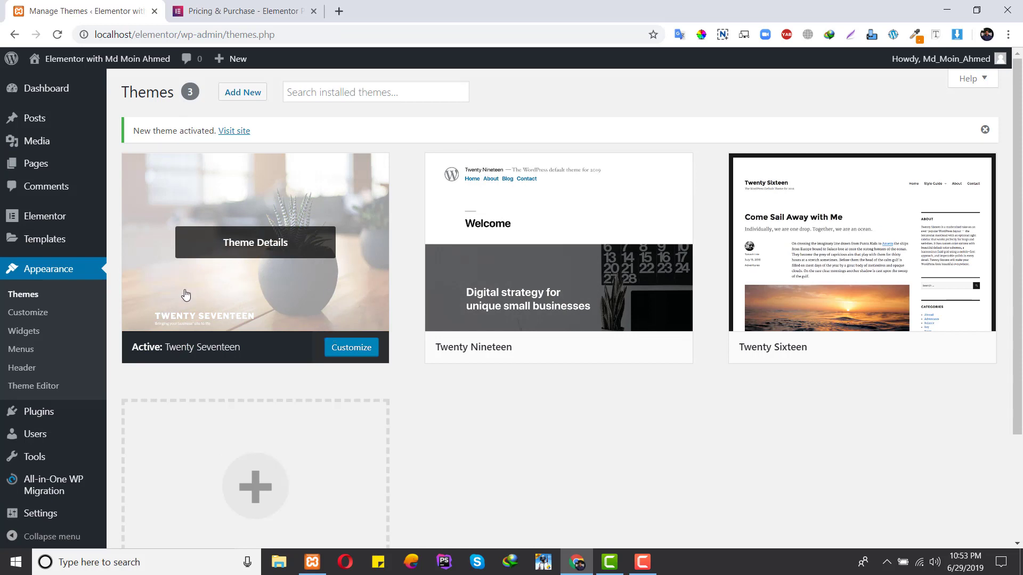
Step: Open the Home page from the pages list for editing with Elementor
{"action": "mouse_move", "coordinate": [55, 214]}
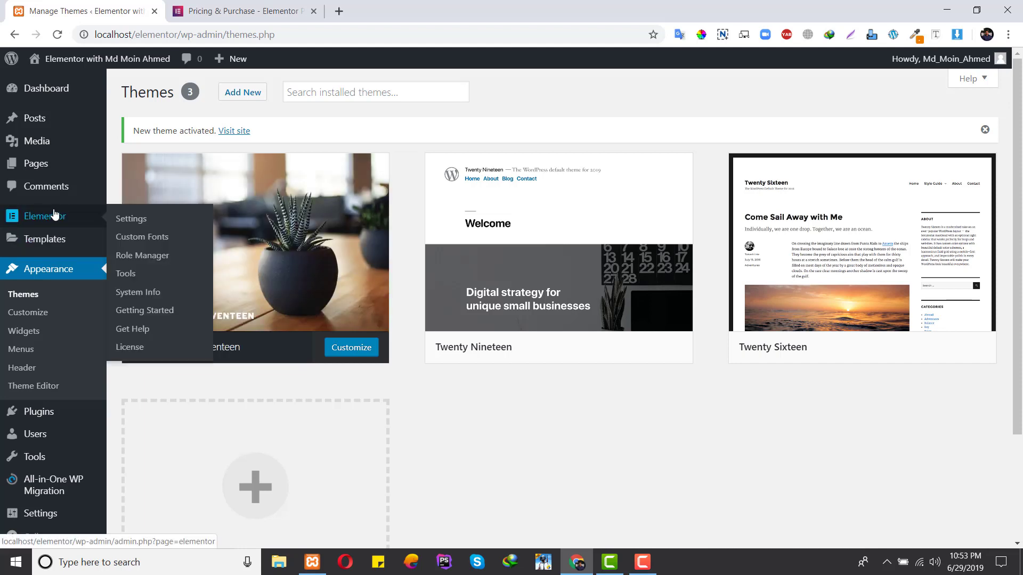
{"action": "left_click", "coordinate": [41, 163]}
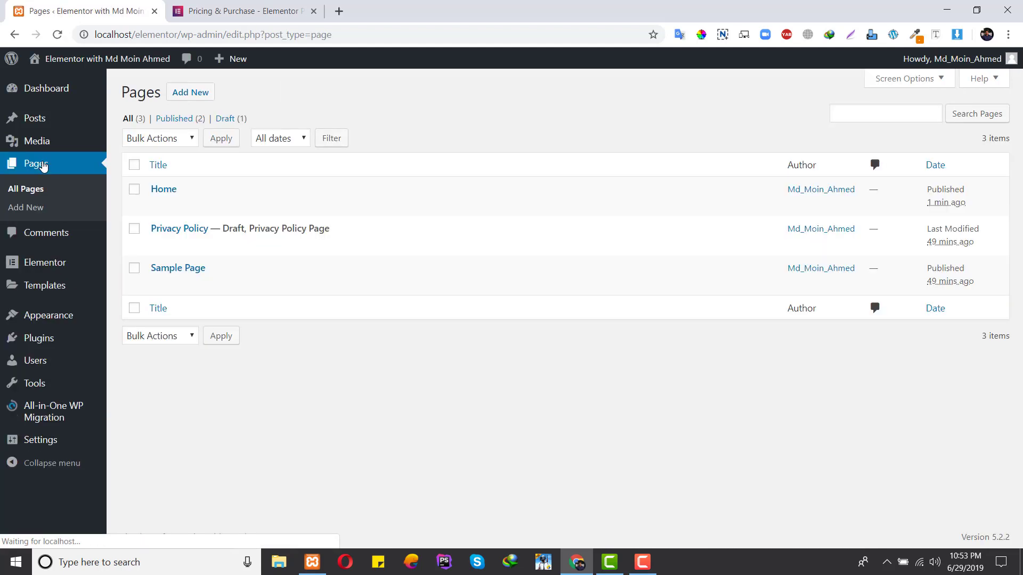
{"action": "left_click", "coordinate": [156, 206]}
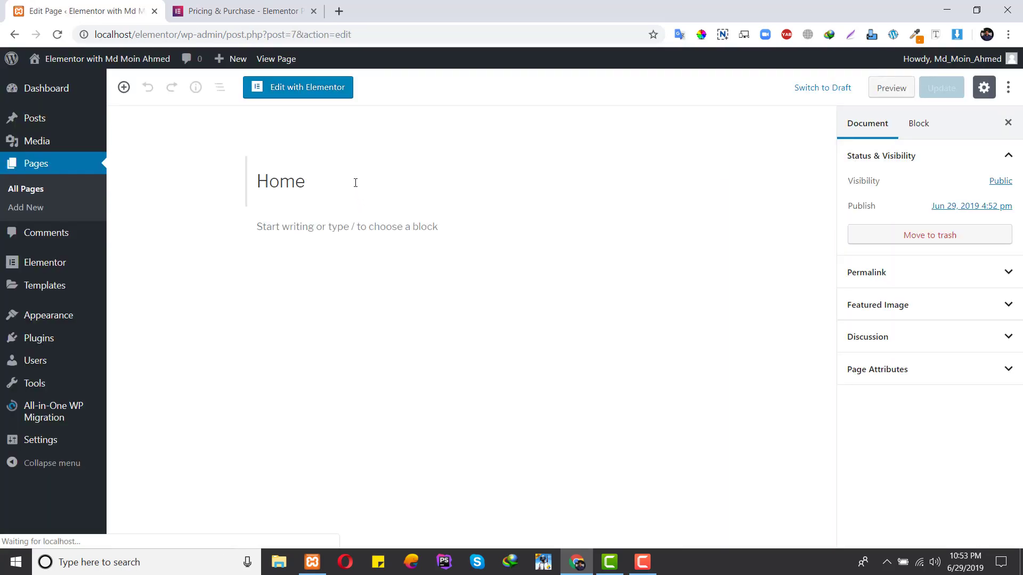
{"action": "left_click", "coordinate": [279, 90]}
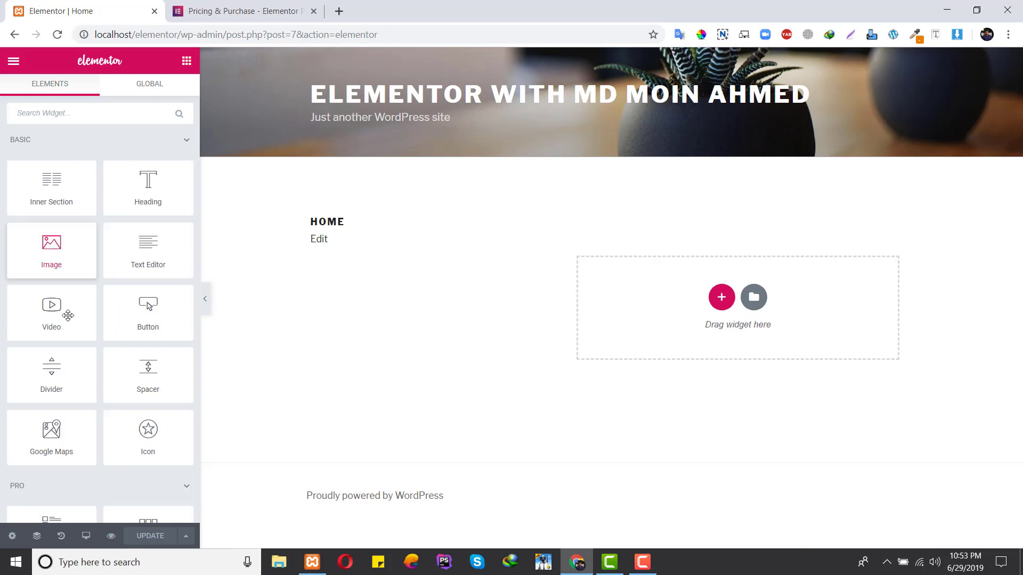
Step: Add an Image widget to the Home page's empty drop area and open the media library for choosing its image
{"action": "left_click_drag", "start_coordinate": [51, 243], "coordinate": [804, 347]}
{"action": "left_click", "coordinate": [110, 209]}
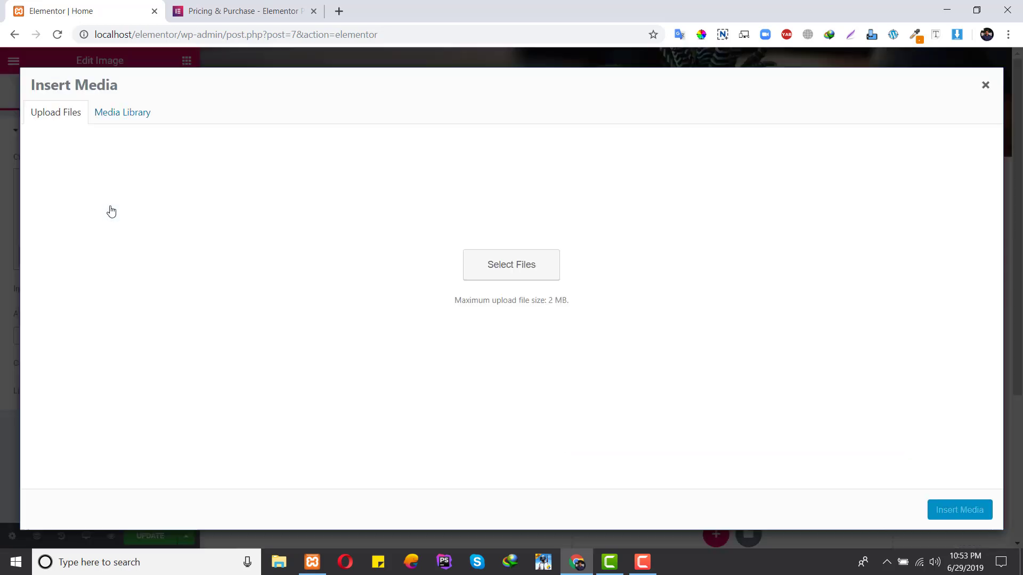
{"action": "left_click", "coordinate": [121, 112]}
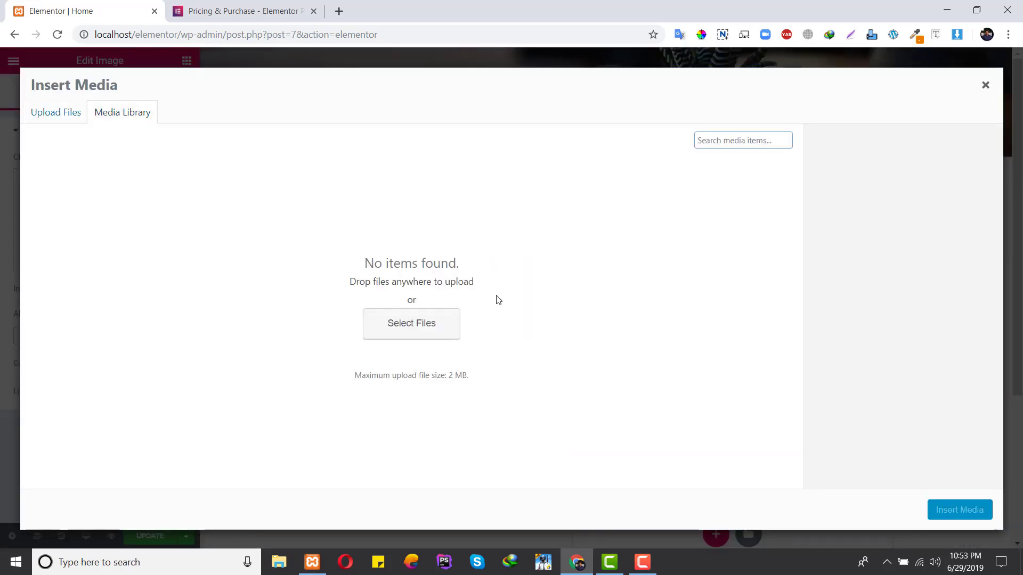
Step: Try to upload ClickFunnel Page.png from the Desktop to the media library
{"action": "left_click", "coordinate": [409, 328]}
{"action": "scroll", "coordinate": [38, 93], "scroll_direction": "up", "scroll_amount": 2}
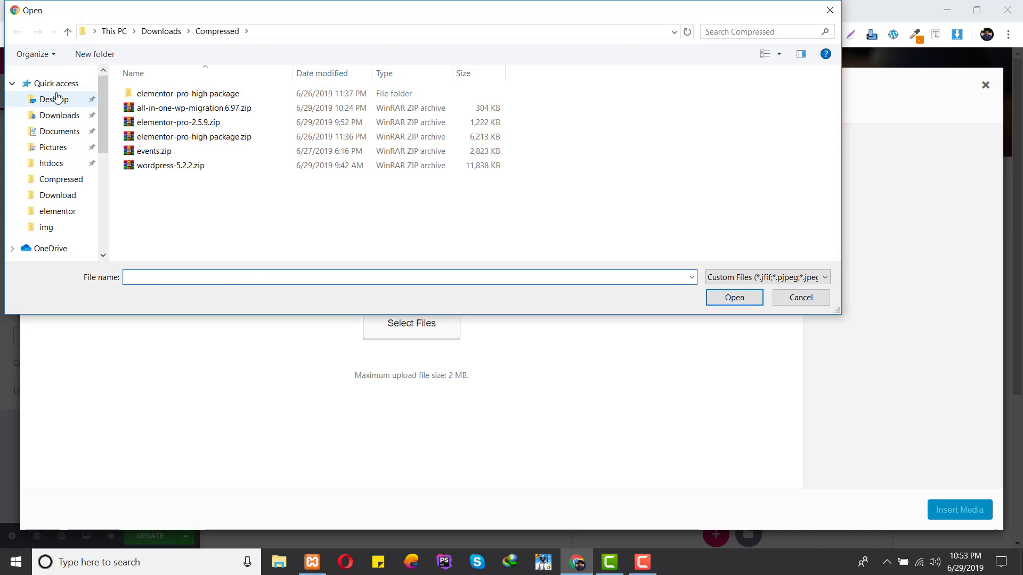
{"action": "left_click", "coordinate": [37, 98]}
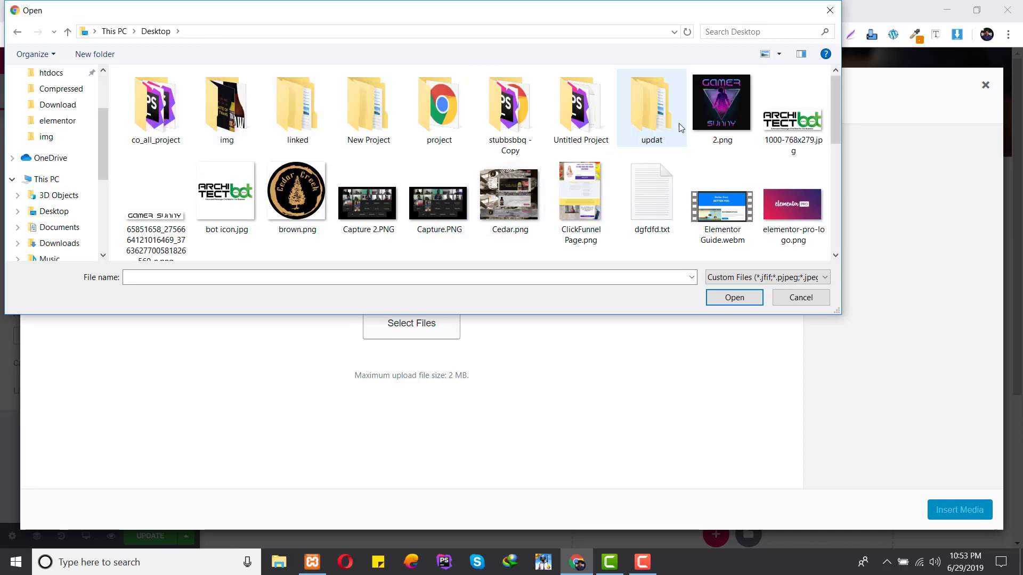
{"action": "scroll", "coordinate": [709, 224], "scroll_direction": "down", "scroll_amount": 1}
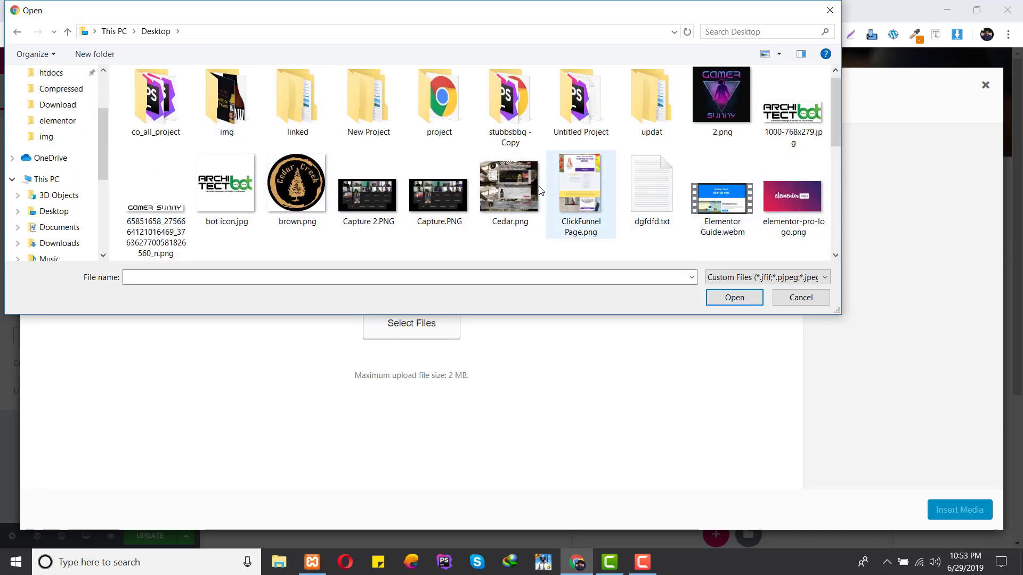
{"action": "double_click", "coordinate": [579, 191]}
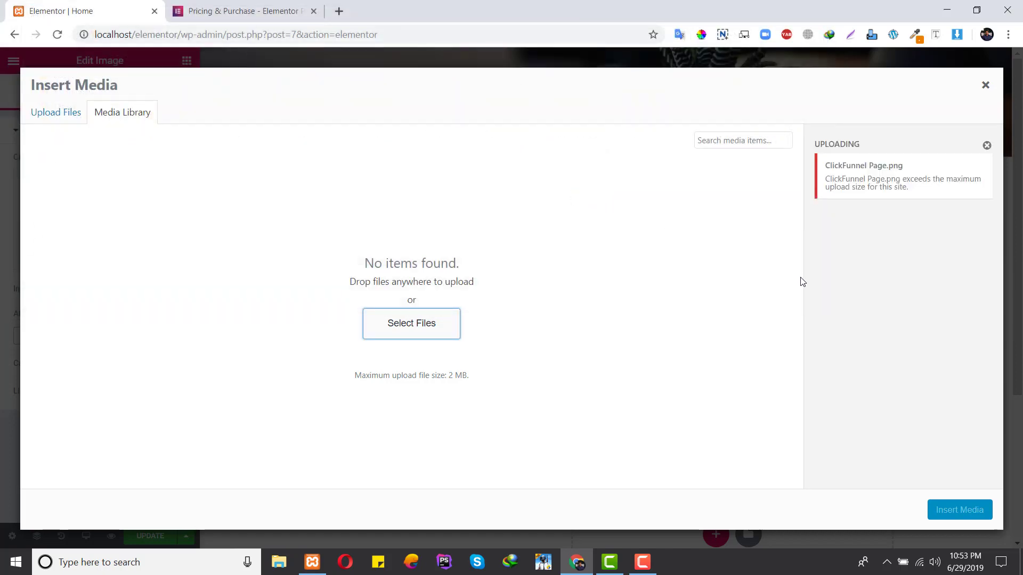
Step: Upload Screenshot.png from the Desktop as the Image widget's picture, and return to the list of widgets
{"action": "left_click", "coordinate": [420, 331]}
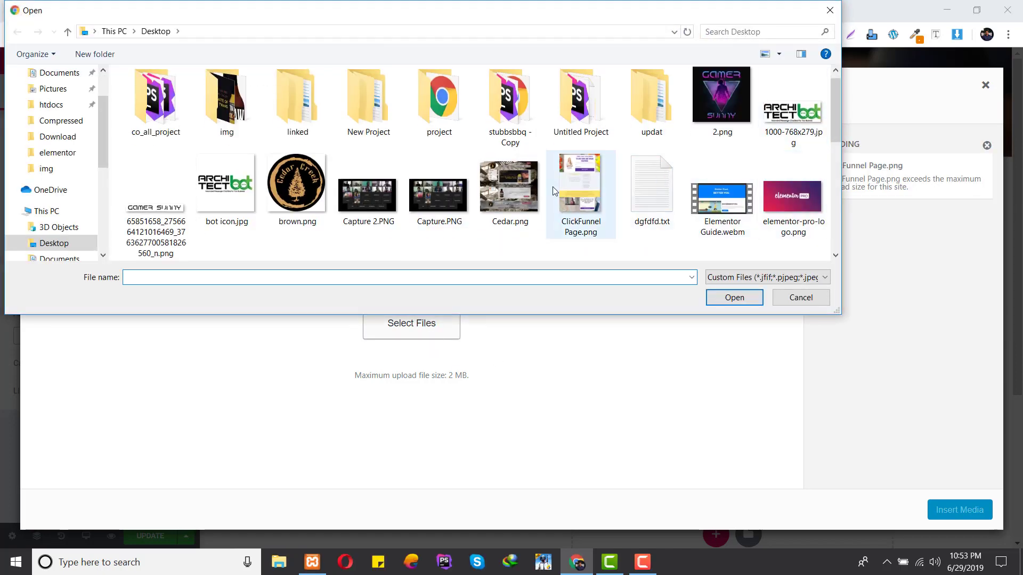
{"action": "scroll", "coordinate": [481, 205], "scroll_direction": "down", "scroll_amount": 3}
{"action": "scroll", "coordinate": [469, 216], "scroll_direction": "down", "scroll_amount": 2}
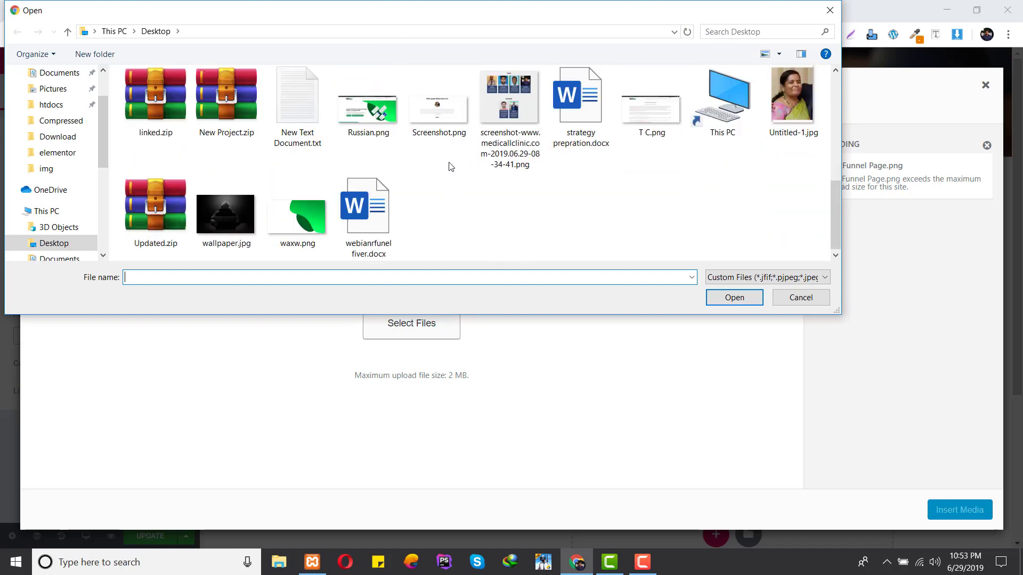
{"action": "double_click", "coordinate": [436, 115]}
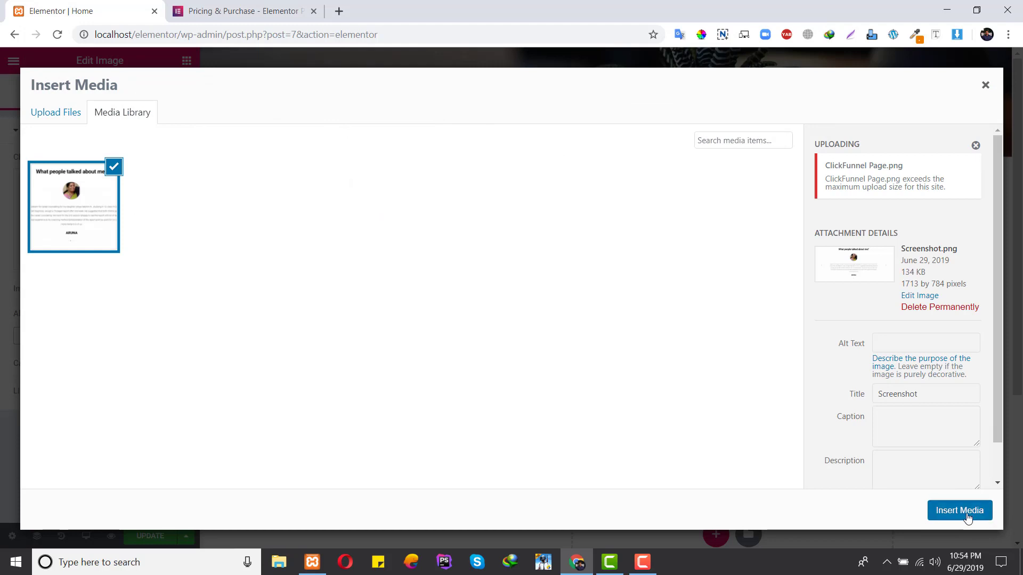
{"action": "left_click", "coordinate": [960, 511]}
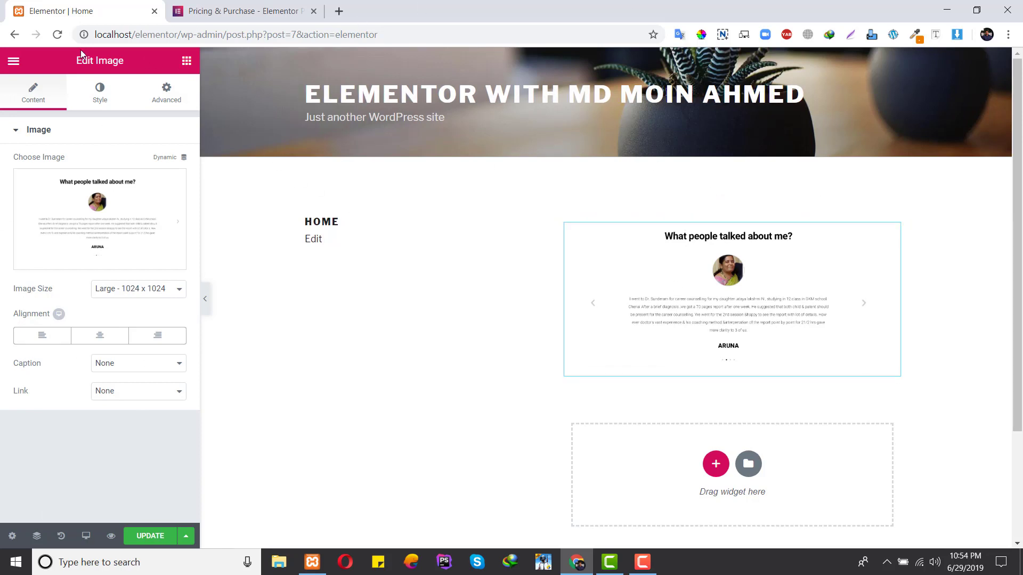
{"action": "left_click", "coordinate": [8, 63]}
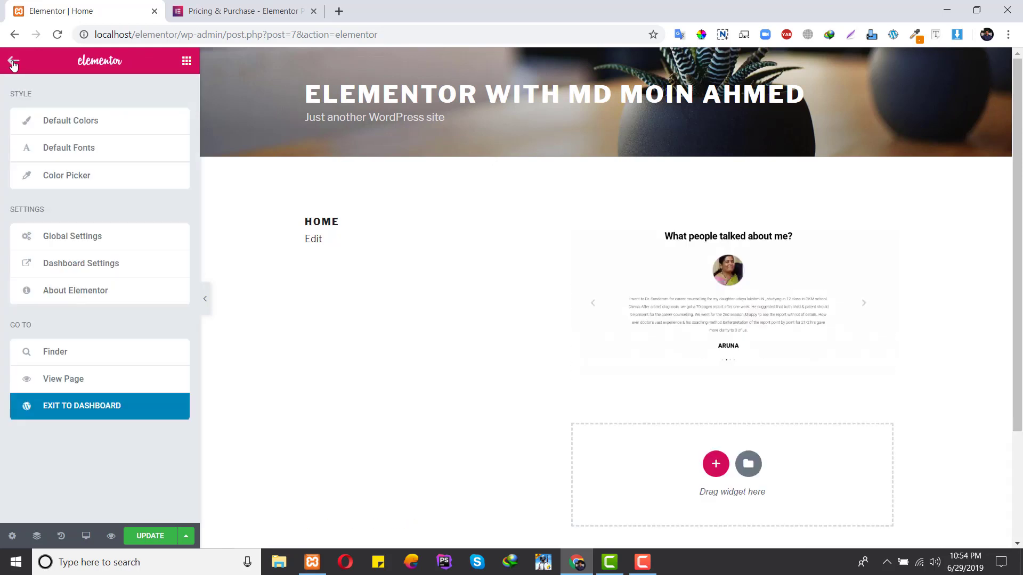
{"action": "left_click", "coordinate": [11, 62]}
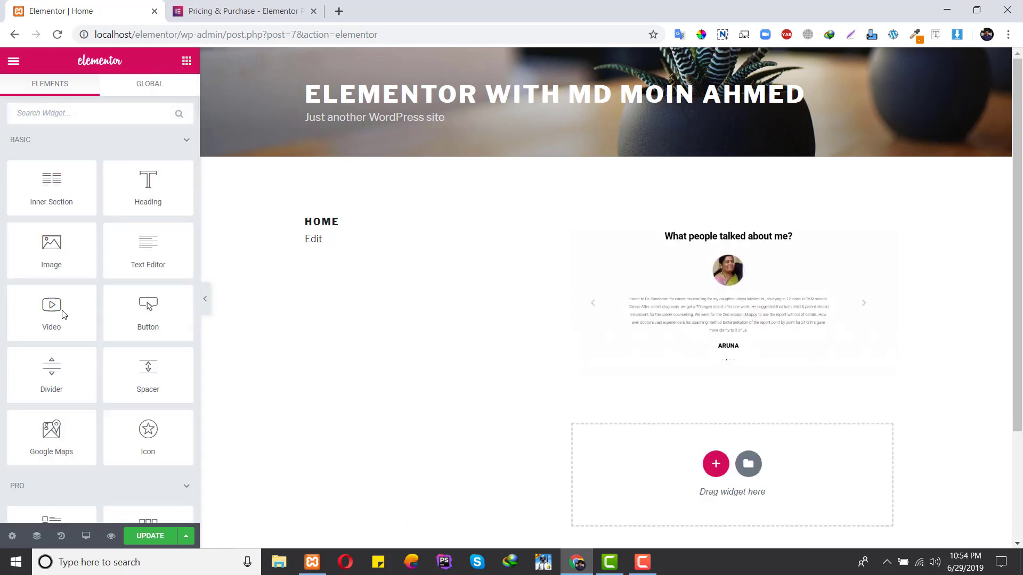
Step: Check the Home page's layout options in the Elementor page settings and the template options in the WordPress page attributes
{"action": "left_click", "coordinate": [12, 536]}
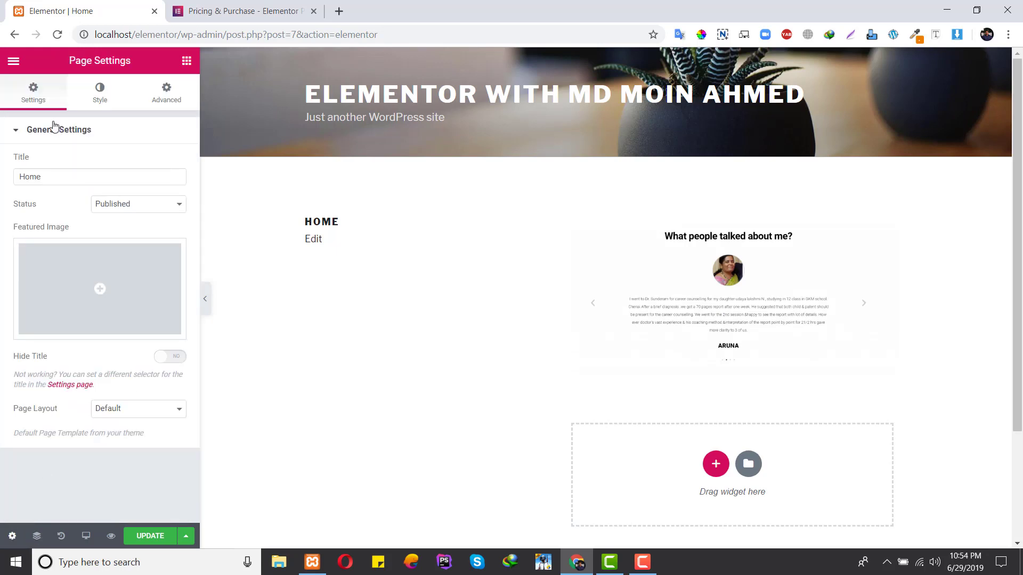
{"action": "left_click", "coordinate": [146, 408]}
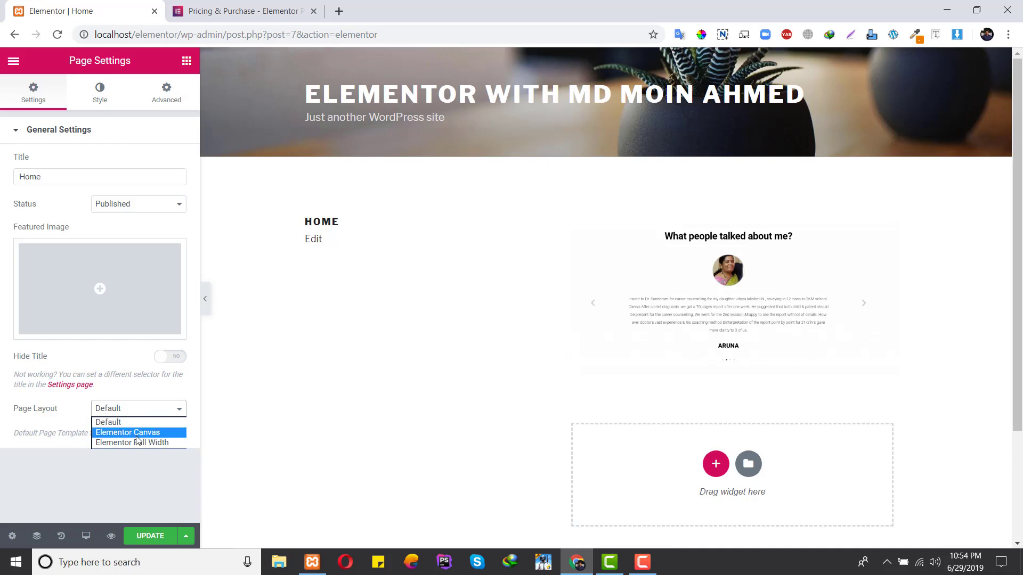
{"action": "middle_click", "coordinate": [15, 35]}
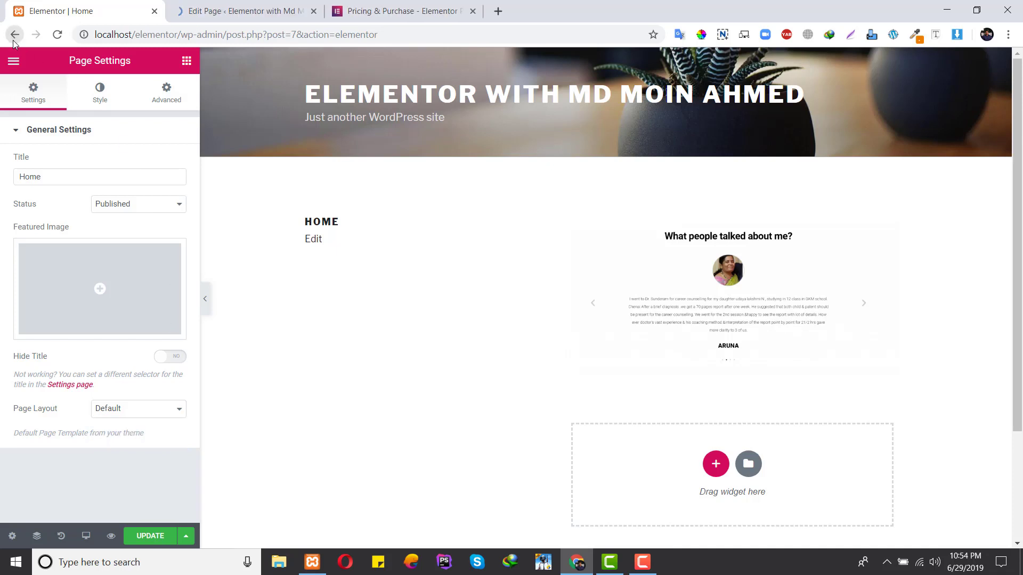
{"action": "left_click", "coordinate": [193, 5]}
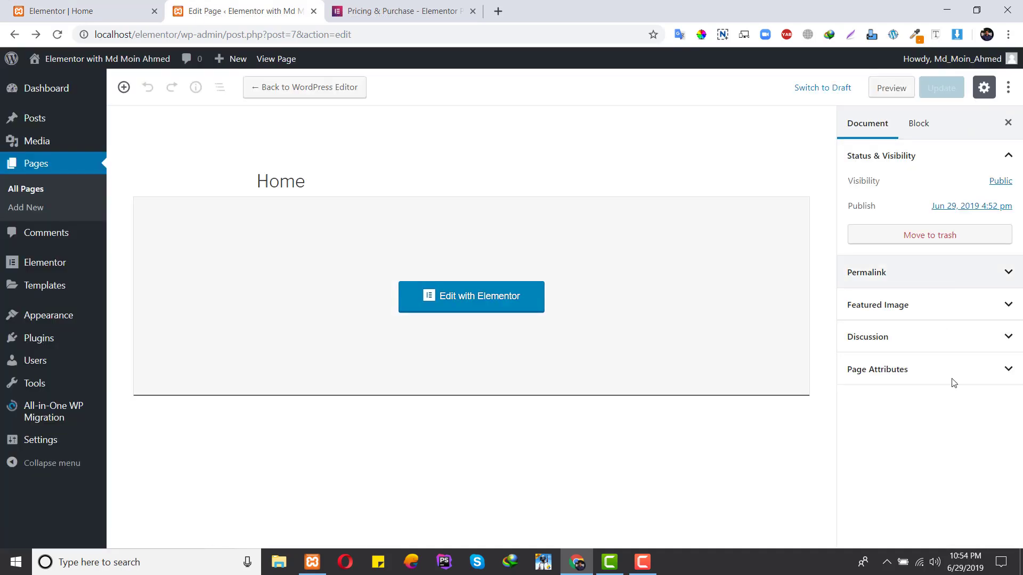
{"action": "left_click", "coordinate": [906, 379]}
{"action": "left_click", "coordinate": [920, 414]}
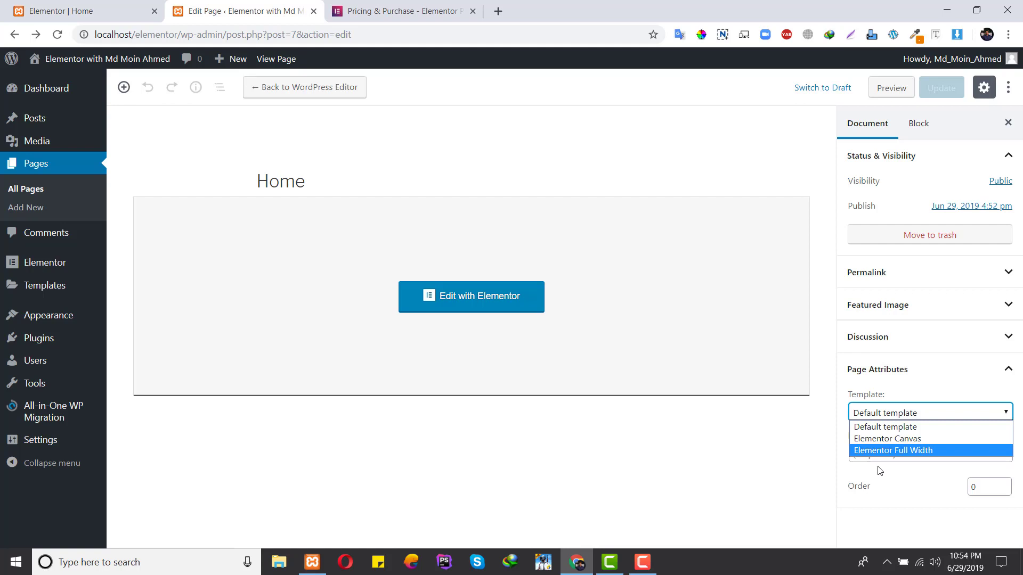
{"action": "key", "text": "Up"}
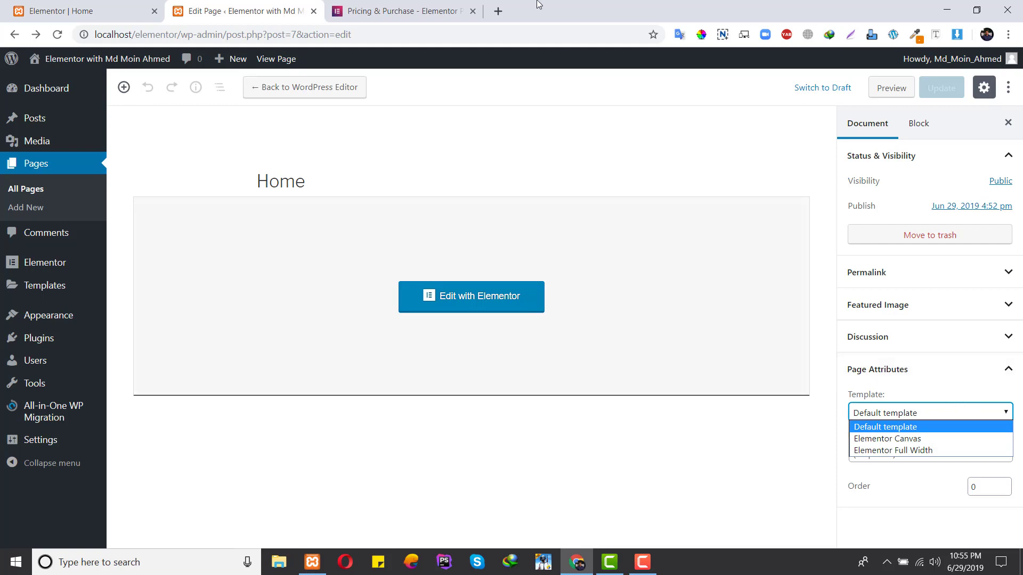
{"action": "left_click", "coordinate": [418, 4]}
{"action": "left_click", "coordinate": [109, 5]}
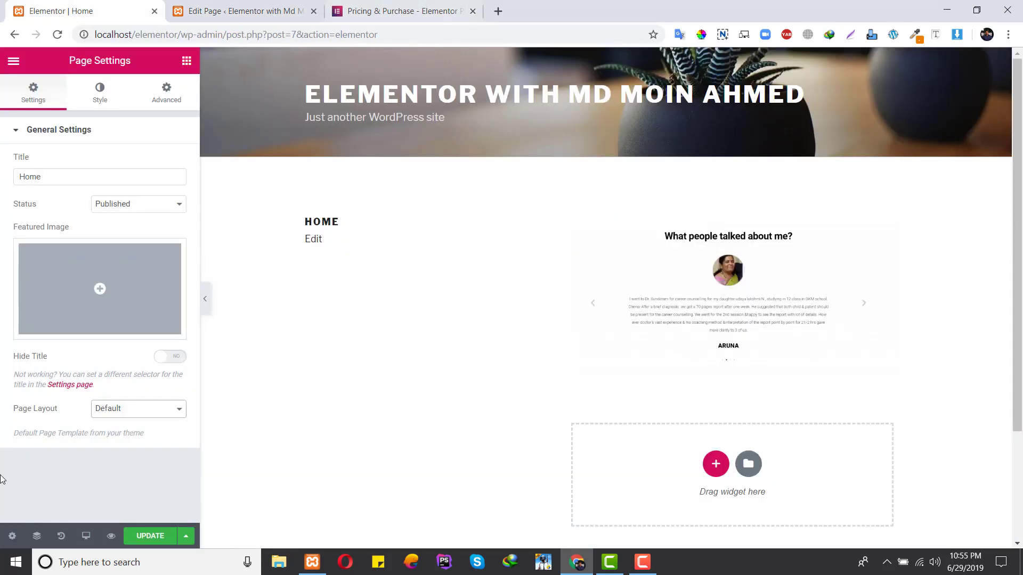
Step: Try the Elementor Canvas page layout on the Home page
{"action": "left_click", "coordinate": [122, 416]}
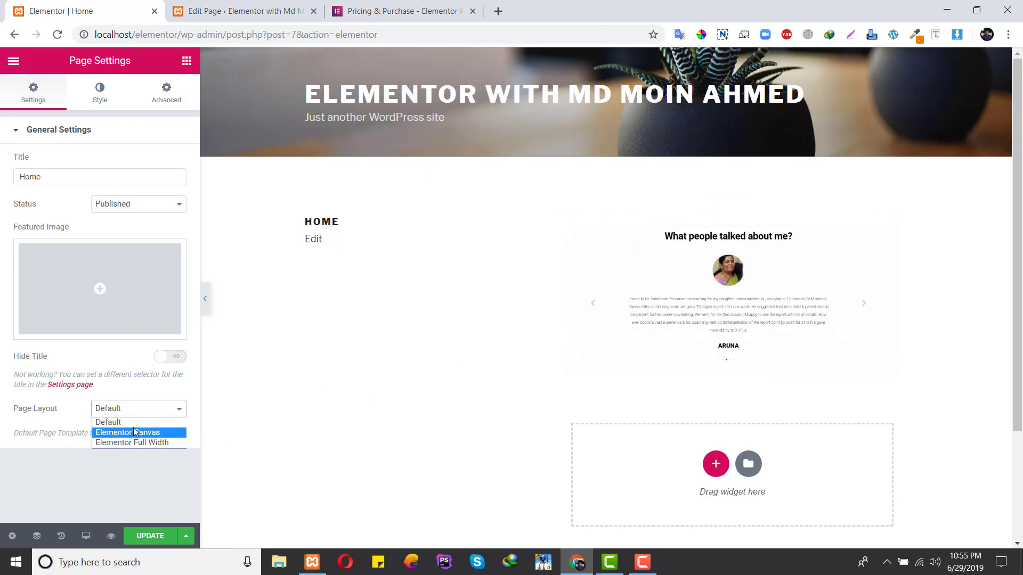
{"action": "left_click", "coordinate": [133, 430]}
{"action": "left_click", "coordinate": [136, 413]}
{"action": "left_click", "coordinate": [138, 433]}
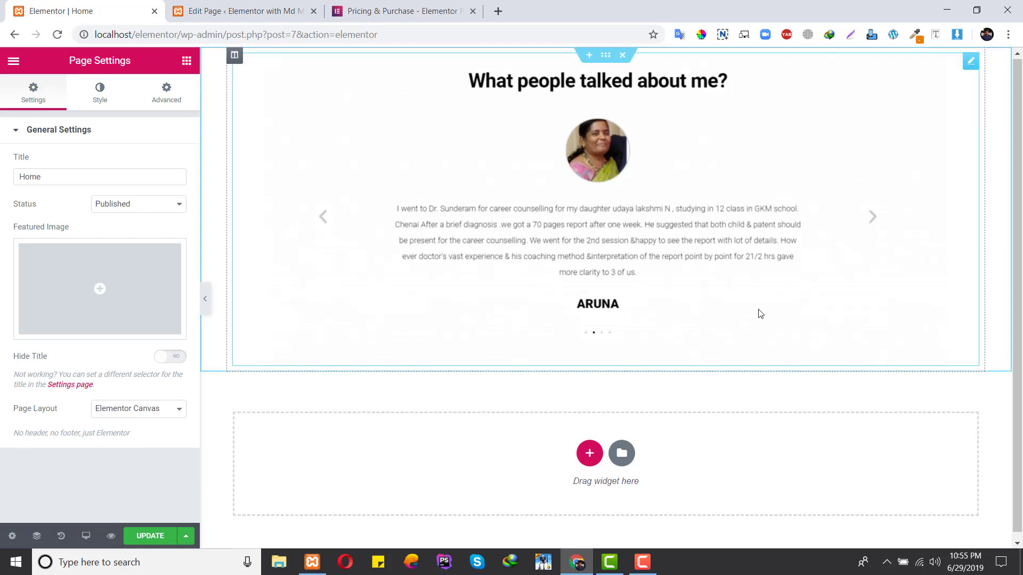
{"action": "scroll", "coordinate": [608, 85], "scroll_direction": "down", "scroll_amount": 1}
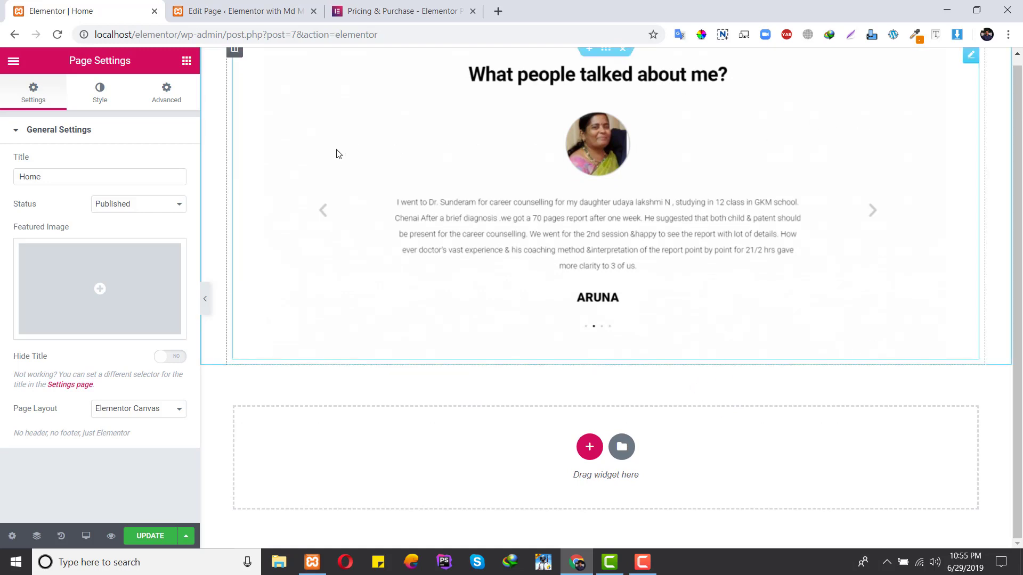
Step: Set the Home page's layout to Elementor Full Width and check the page down to its footer
{"action": "left_click", "coordinate": [136, 410]}
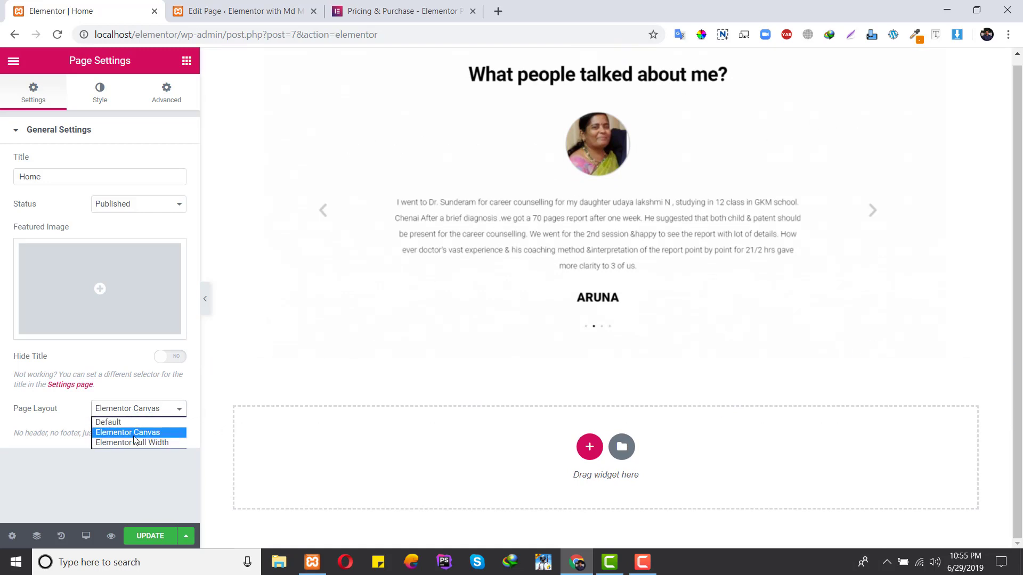
{"action": "left_click", "coordinate": [137, 443]}
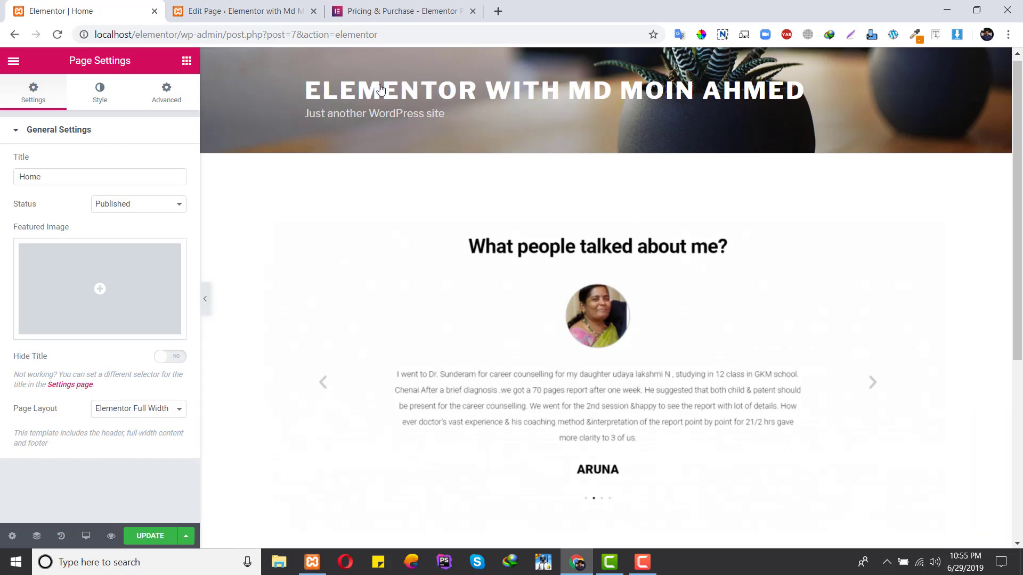
{"action": "scroll", "coordinate": [715, 251], "scroll_direction": "down", "scroll_amount": 5}
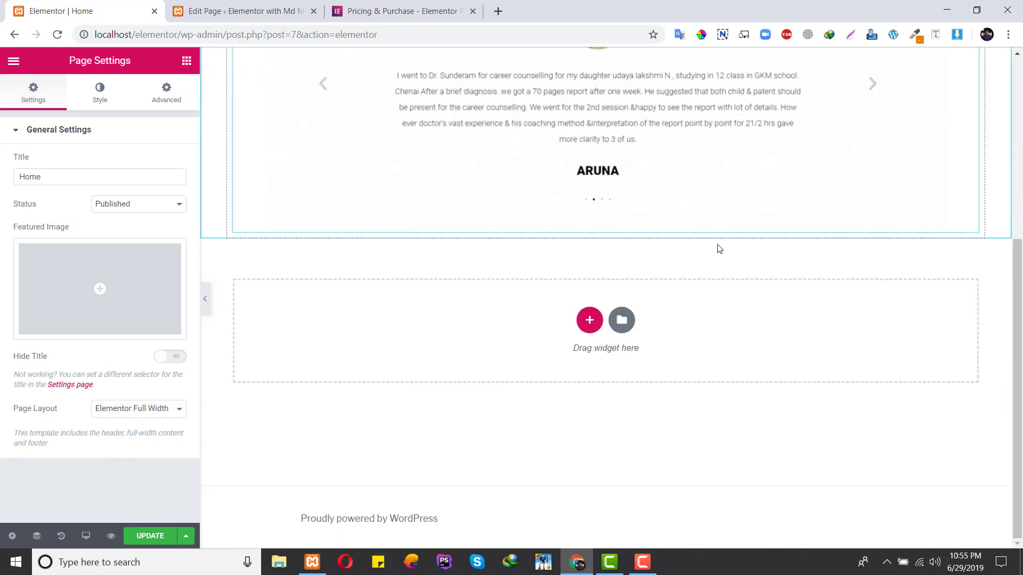
{"action": "left_click_drag", "start_coordinate": [276, 517], "coordinate": [479, 536]}
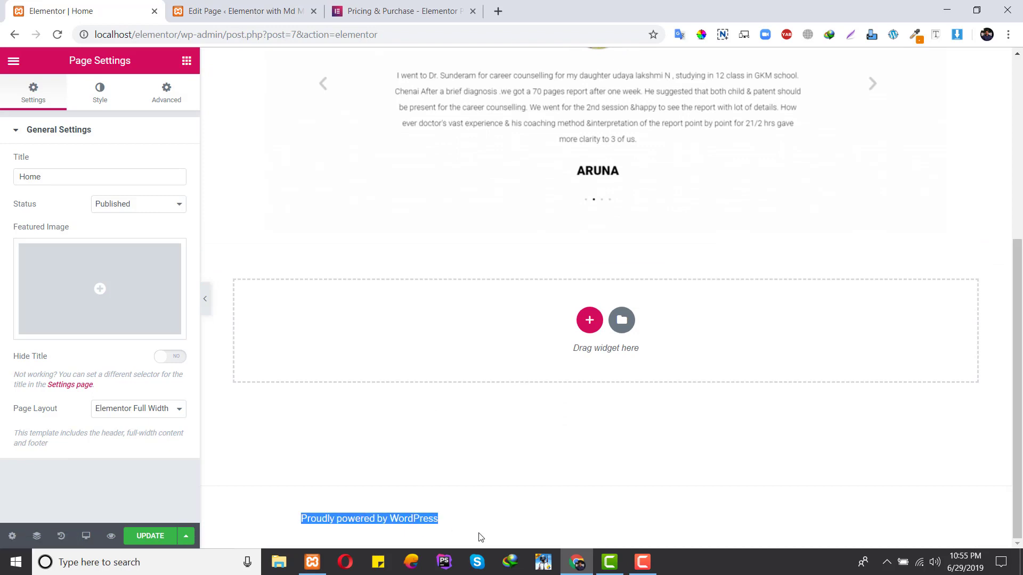
{"action": "left_click", "coordinate": [527, 520]}
{"action": "scroll", "coordinate": [574, 321], "scroll_direction": "up", "scroll_amount": 5}
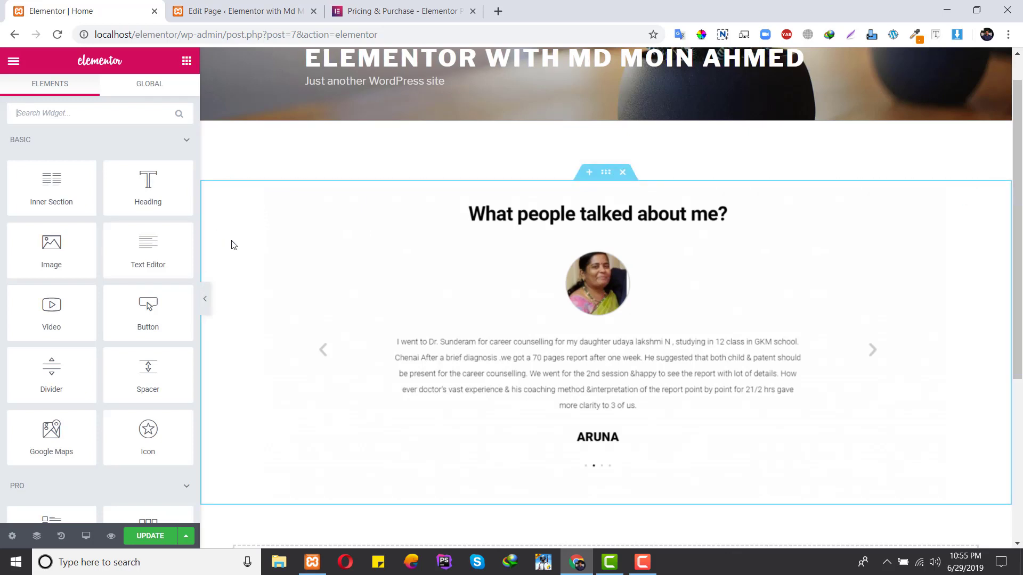
{"action": "scroll", "coordinate": [274, 192], "scroll_direction": "up", "scroll_amount": 1}
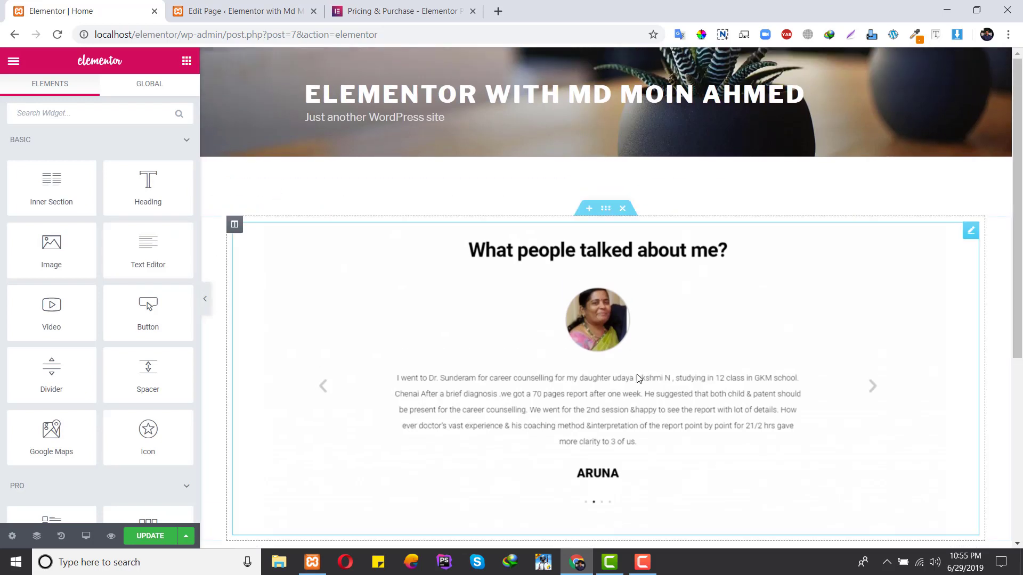
{"action": "scroll", "coordinate": [638, 374], "scroll_direction": "down", "scroll_amount": 4}
{"action": "scroll", "coordinate": [656, 362], "scroll_direction": "up", "scroll_amount": 4}
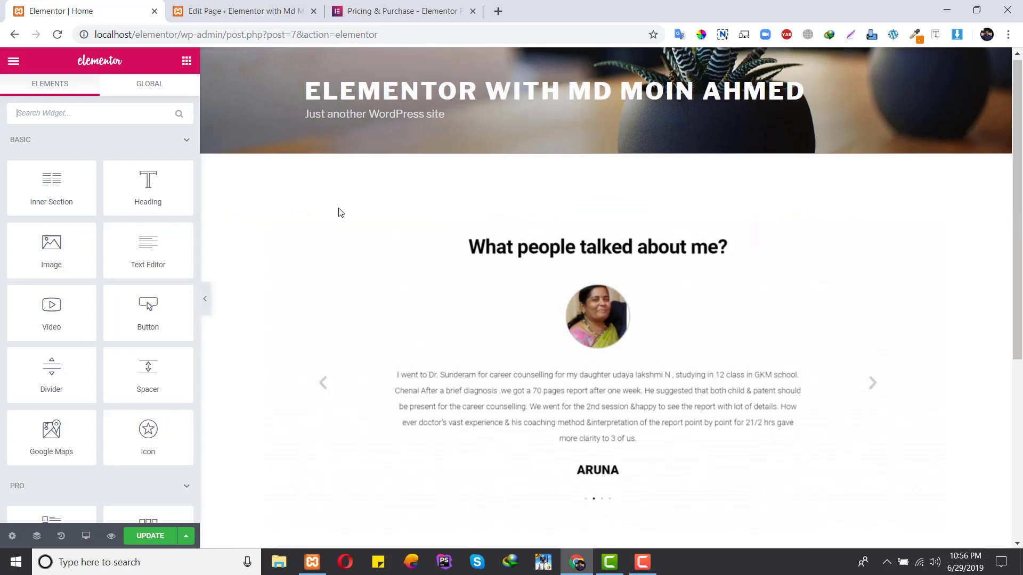
{"action": "scroll", "coordinate": [568, 201], "scroll_direction": "down", "scroll_amount": 2}
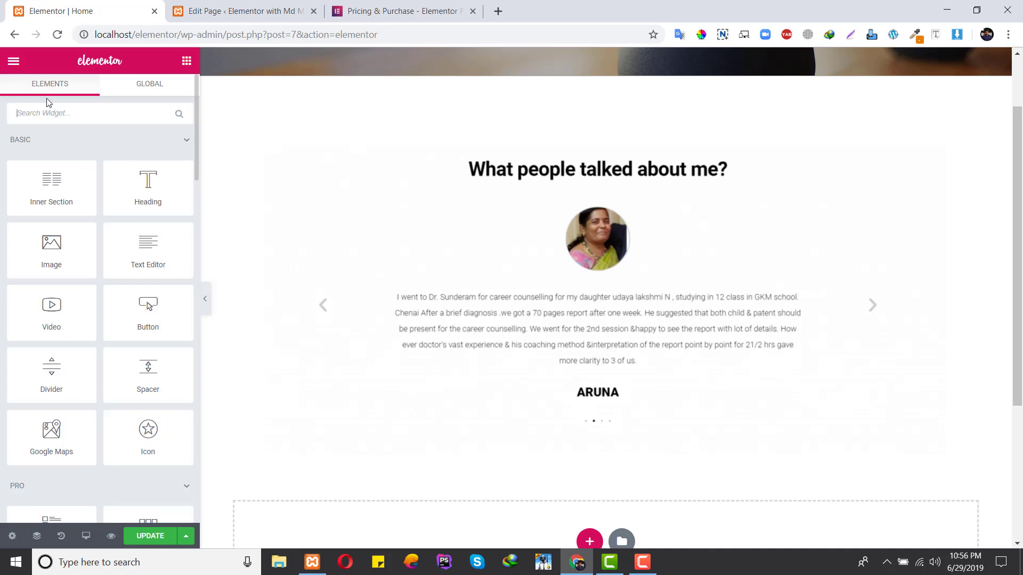
Step: Look through Elementor's style and settings options and examine the Default Colors palettes
{"action": "left_click", "coordinate": [13, 61]}
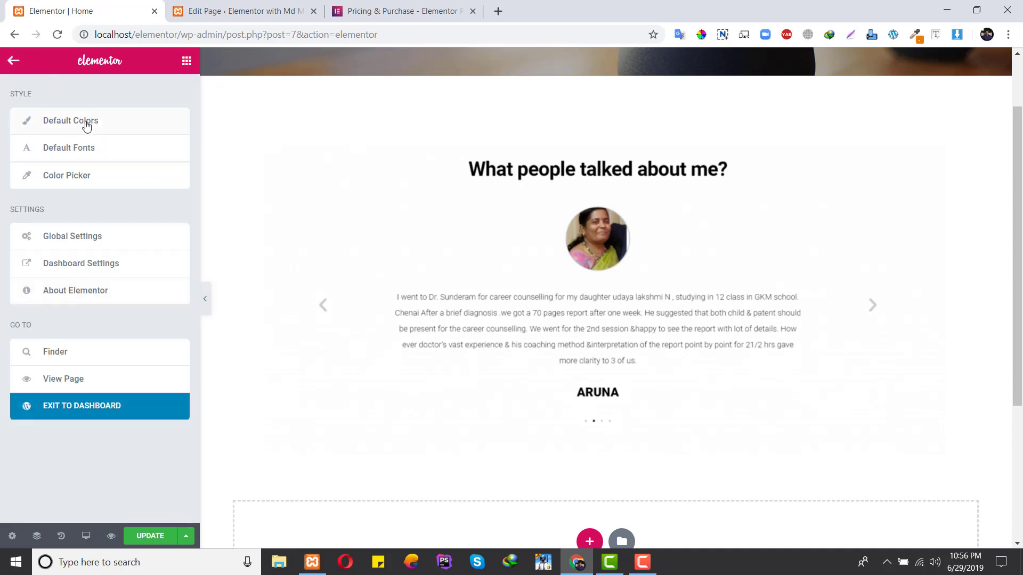
{"action": "left_click", "coordinate": [26, 62]}
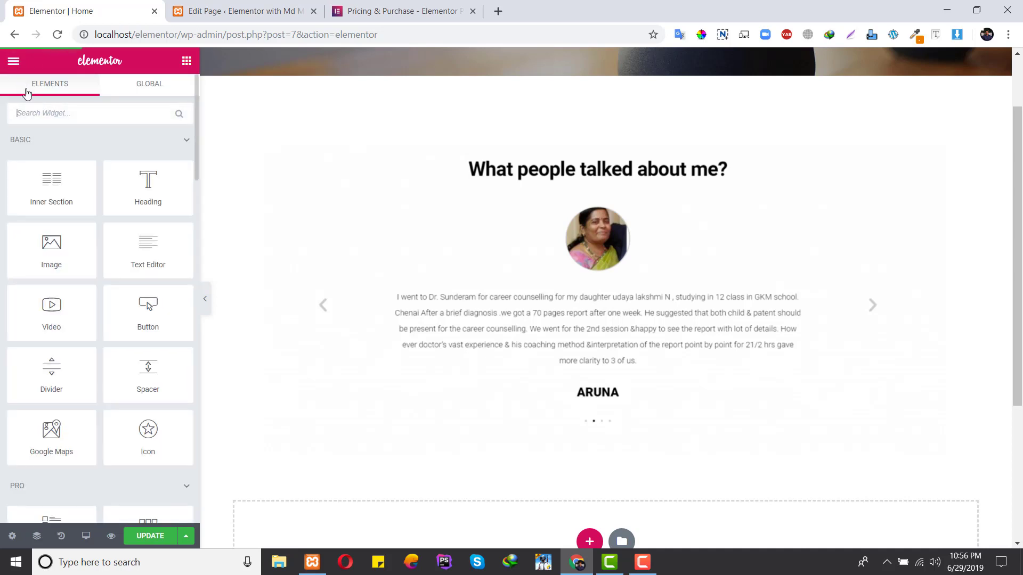
{"action": "left_click", "coordinate": [14, 62]}
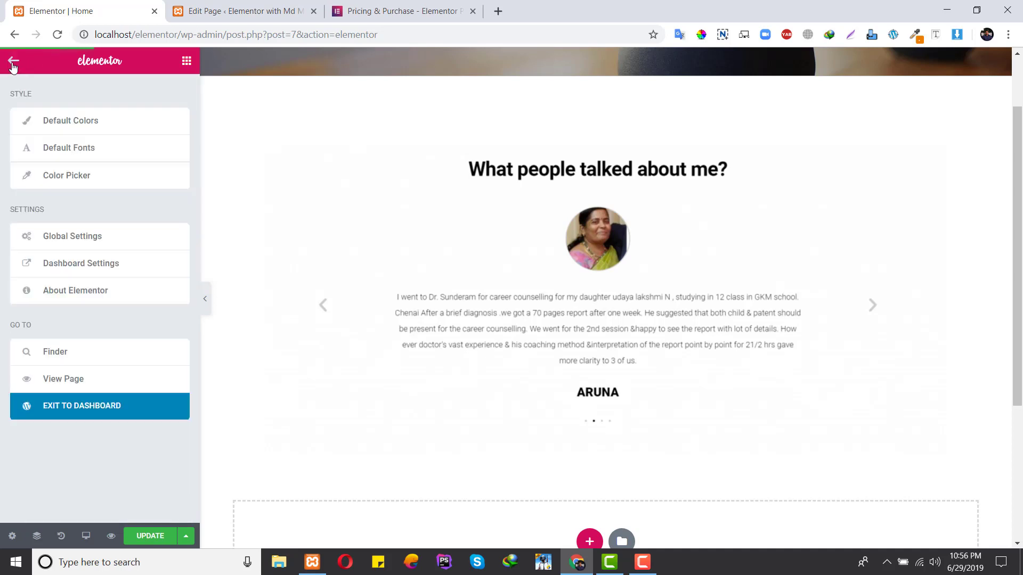
{"action": "left_click", "coordinate": [59, 126]}
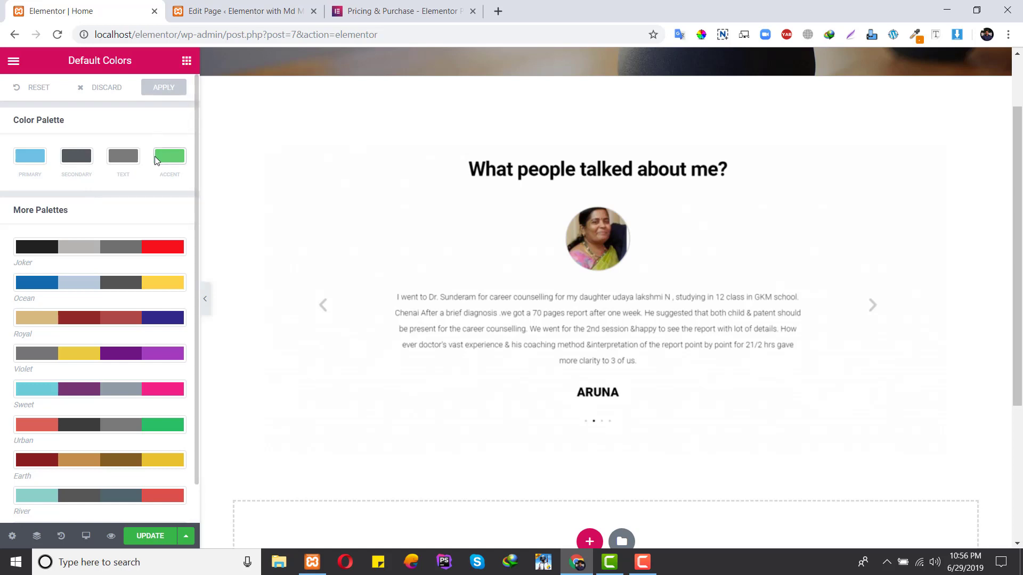
Step: Add a Heading widget directly below the testimonial image and reopen the Default Colors settings
{"action": "left_click", "coordinate": [187, 60]}
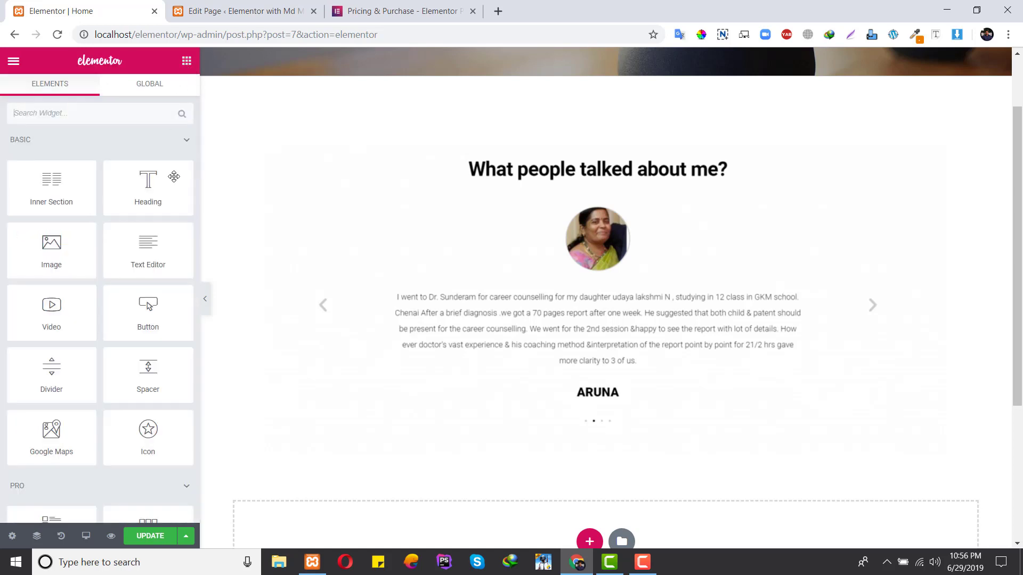
{"action": "left_click_drag", "start_coordinate": [158, 185], "coordinate": [644, 453]}
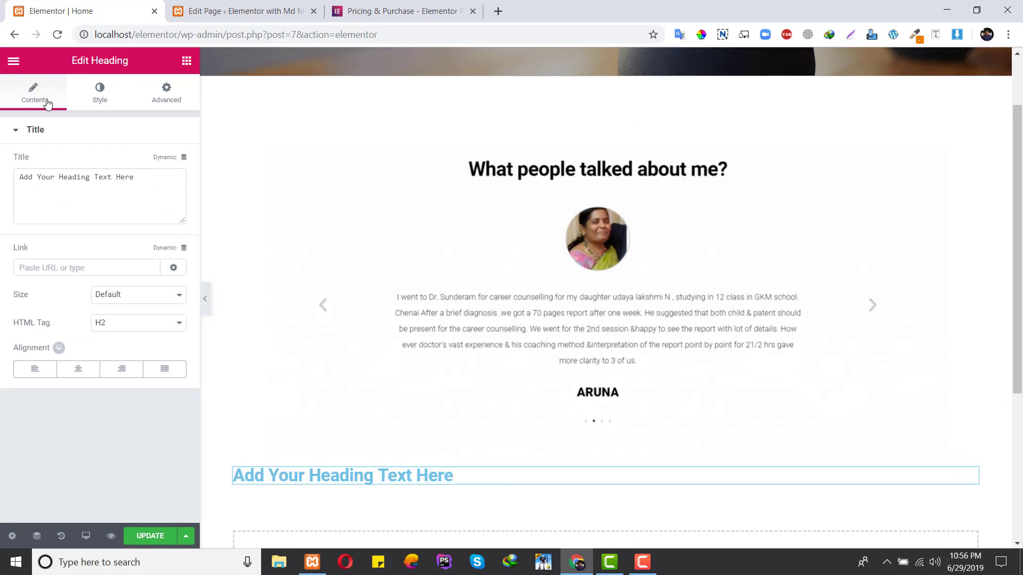
{"action": "left_click", "coordinate": [13, 61]}
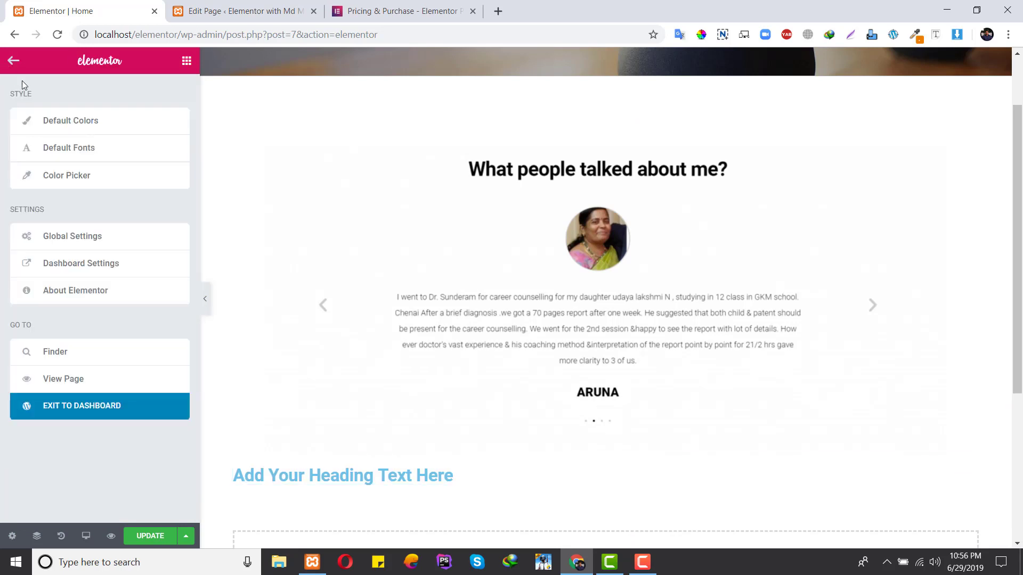
{"action": "left_click", "coordinate": [54, 127]}
{"action": "scroll", "coordinate": [91, 402], "scroll_direction": "down", "scroll_amount": 1}
{"action": "scroll", "coordinate": [65, 336], "scroll_direction": "up", "scroll_amount": 1}
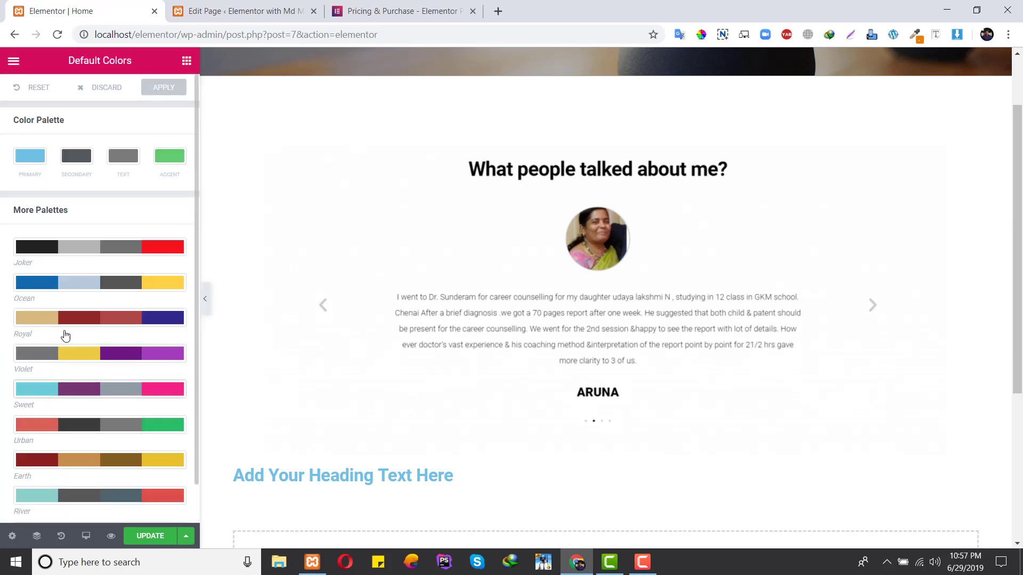
Step: Try the Joker, Urban, Violet and River palettes on the page's default colors
{"action": "left_click", "coordinate": [68, 257]}
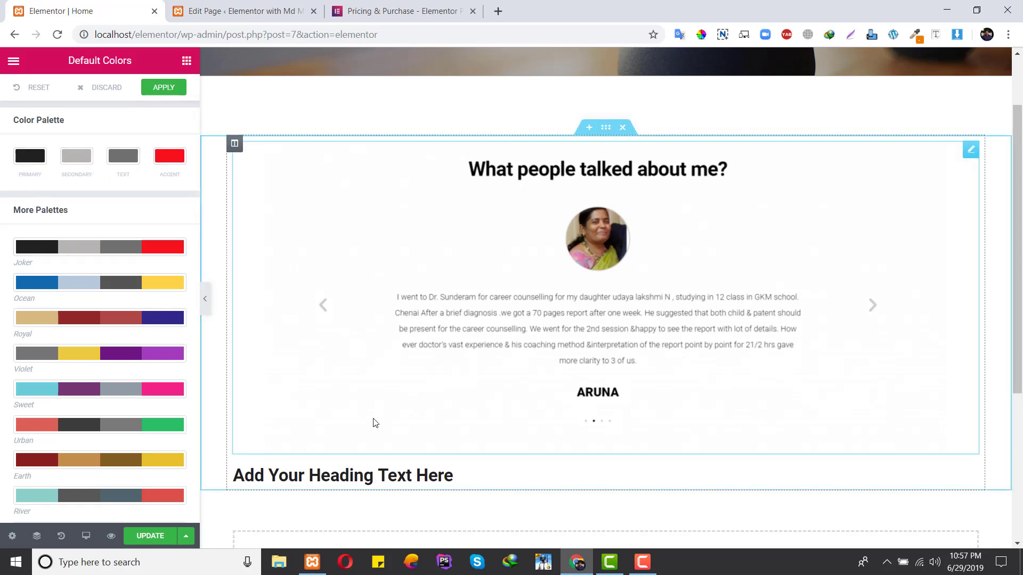
{"action": "scroll", "coordinate": [381, 423], "scroll_direction": "down", "scroll_amount": 3}
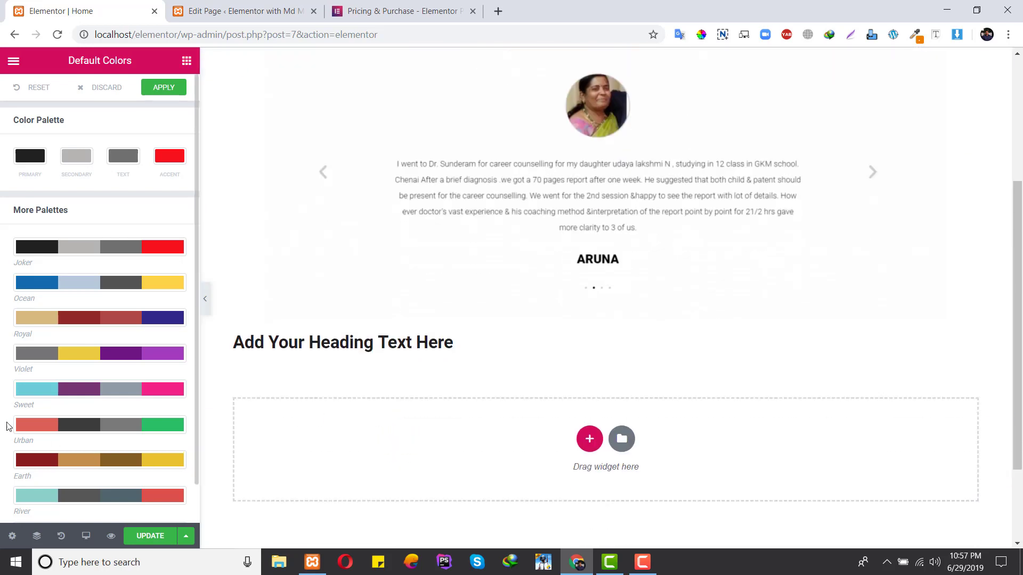
{"action": "left_click", "coordinate": [52, 425]}
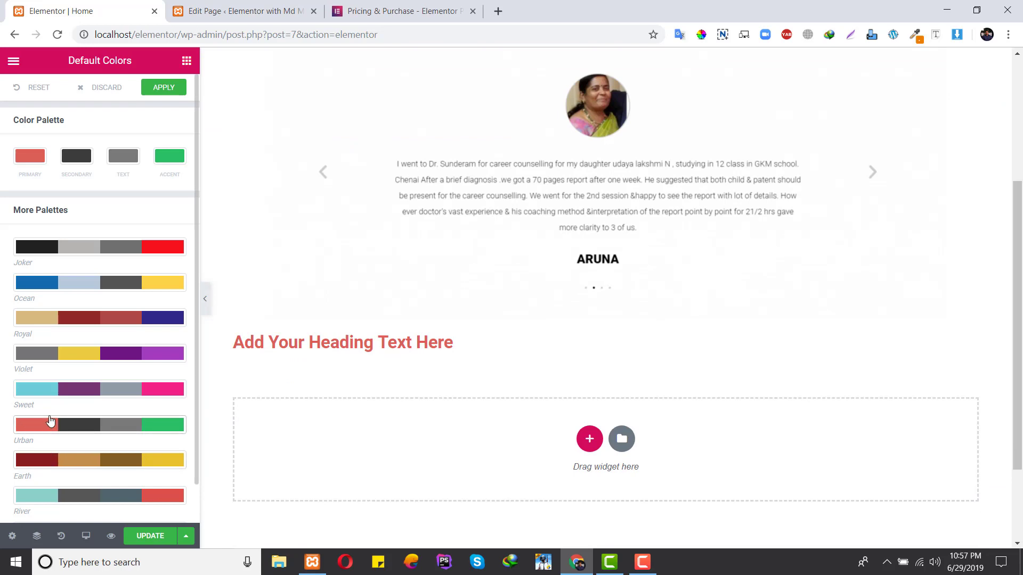
{"action": "left_click", "coordinate": [33, 355]}
{"action": "scroll", "coordinate": [111, 376], "scroll_direction": "down", "scroll_amount": 1}
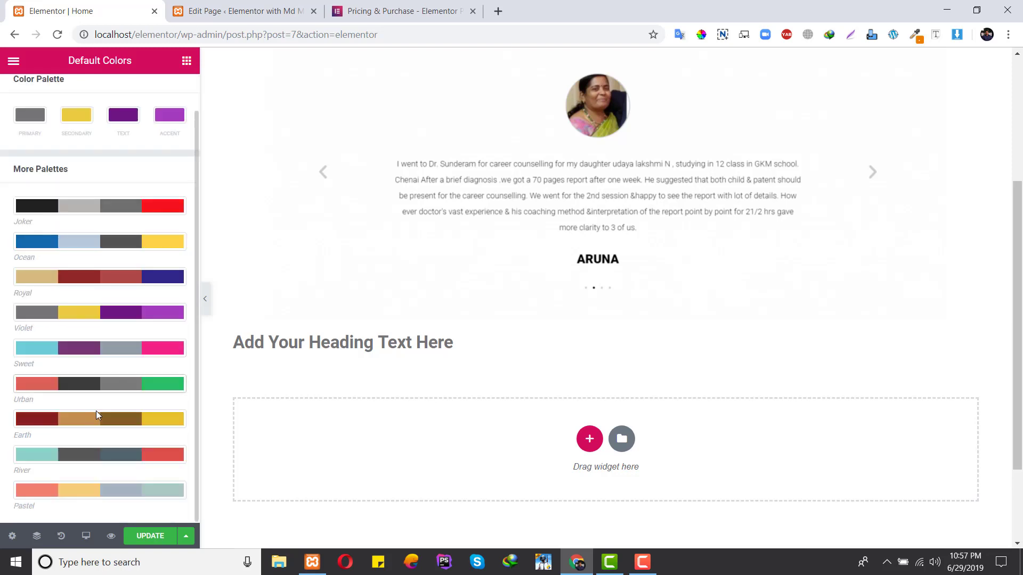
{"action": "left_click", "coordinate": [82, 459]}
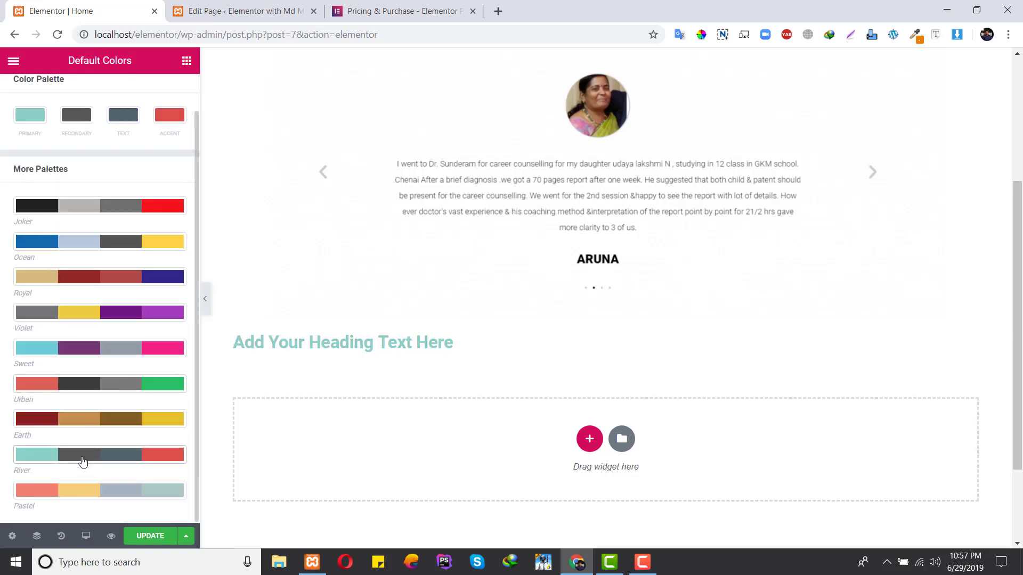
Step: Apply the Pastel palette as the default colors and return to Elementor's style and settings options
{"action": "left_click", "coordinate": [80, 491]}
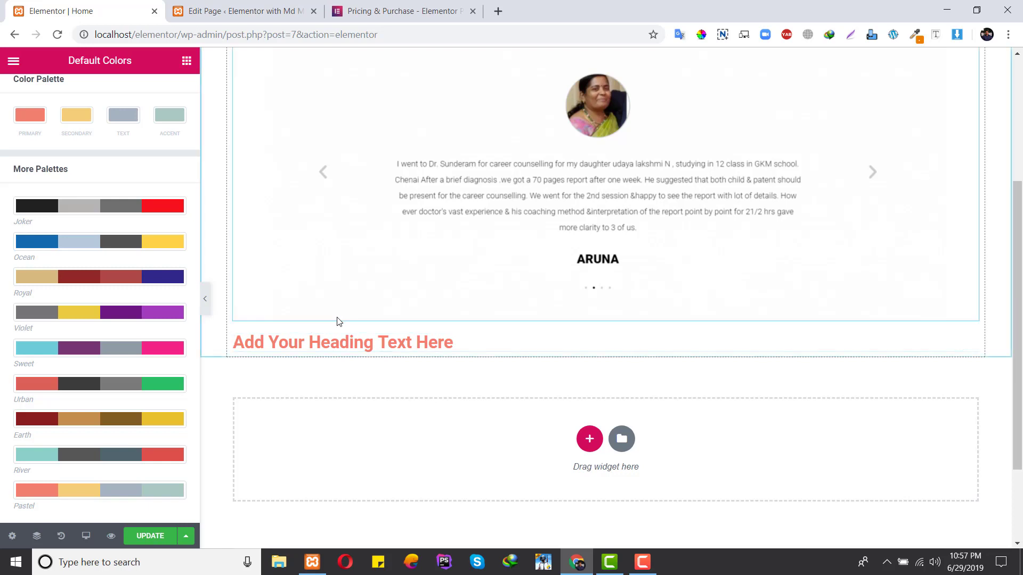
{"action": "left_click", "coordinate": [80, 296]}
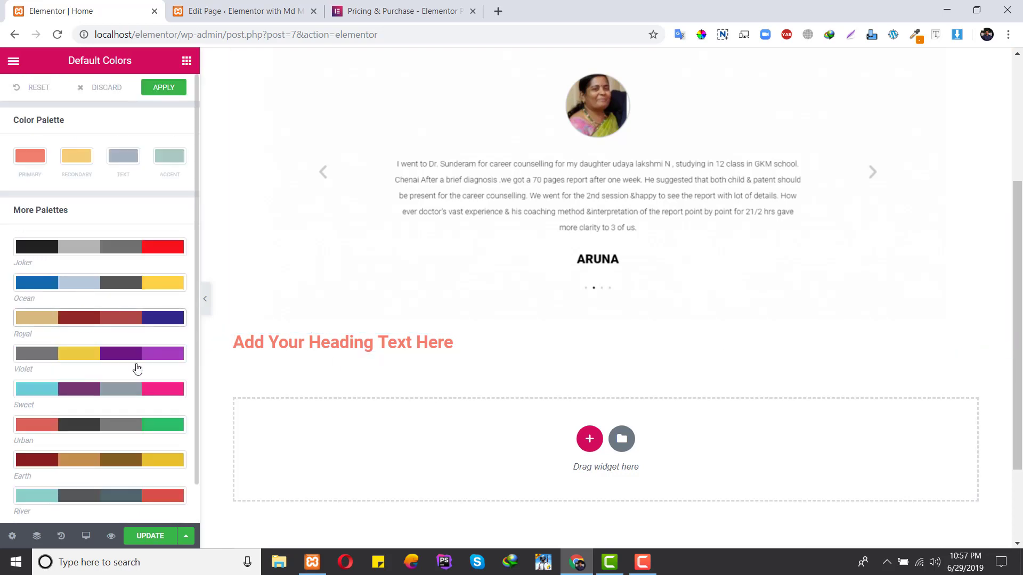
{"action": "left_click", "coordinate": [155, 89]}
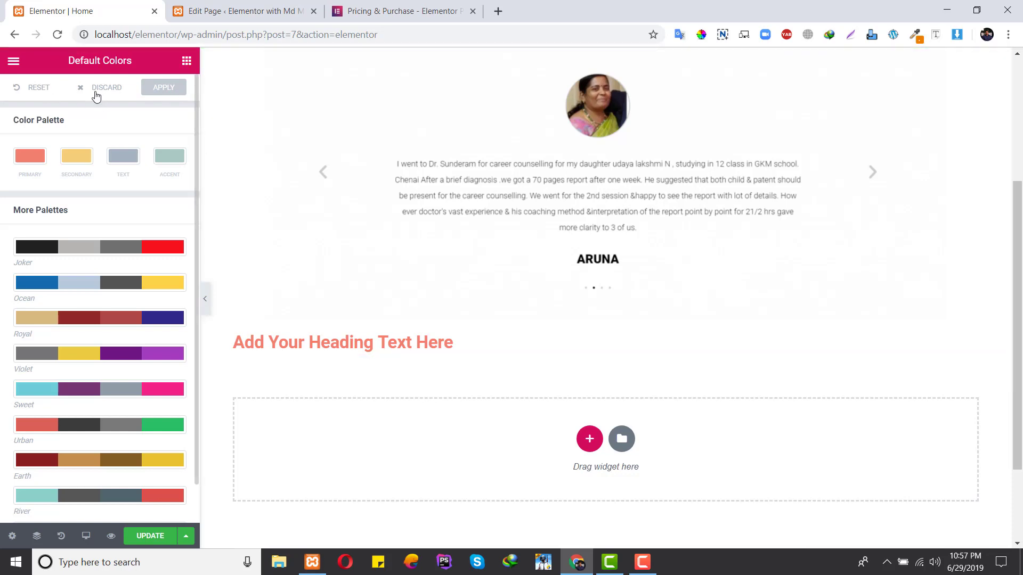
{"action": "left_click", "coordinate": [13, 61]}
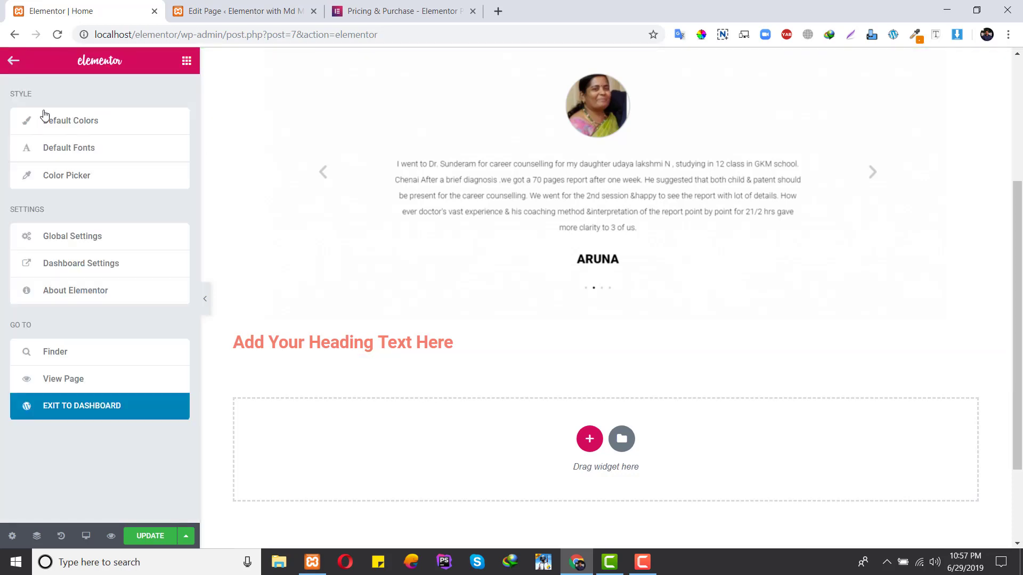
Step: Open the Default Fonts settings and examine the family and weight options for headlines, body text and accent text
{"action": "left_click", "coordinate": [78, 153]}
{"action": "left_click", "coordinate": [57, 121]}
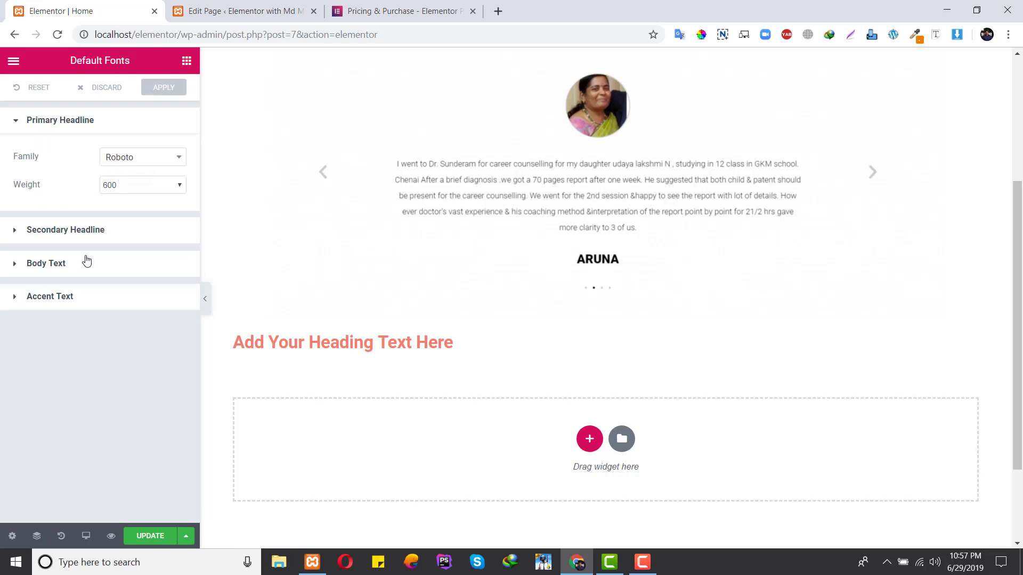
{"action": "left_click", "coordinate": [86, 234]}
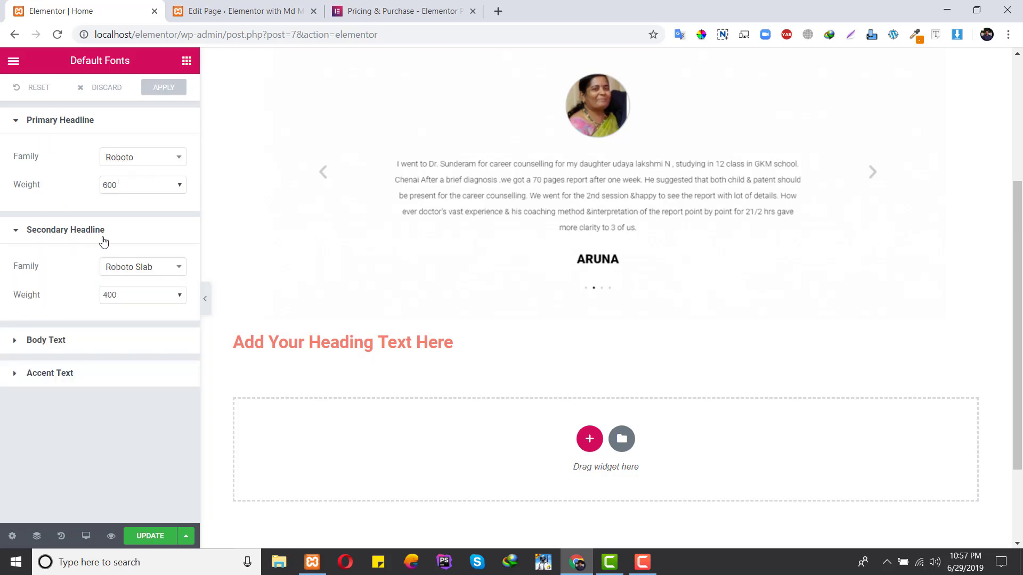
{"action": "left_click", "coordinate": [85, 343]}
{"action": "left_click", "coordinate": [99, 450]}
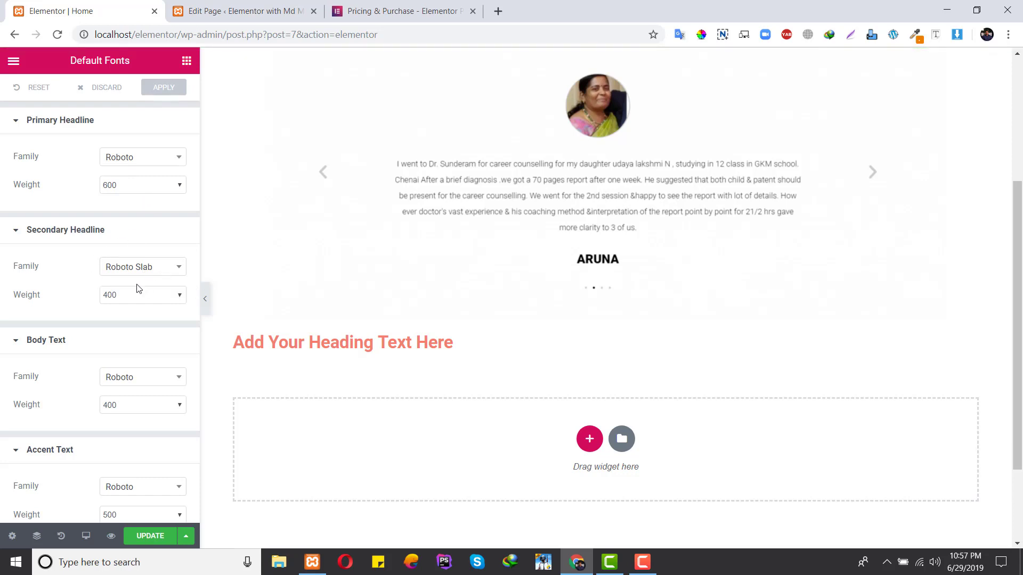
{"action": "scroll", "coordinate": [133, 308], "scroll_direction": "down", "scroll_amount": 1}
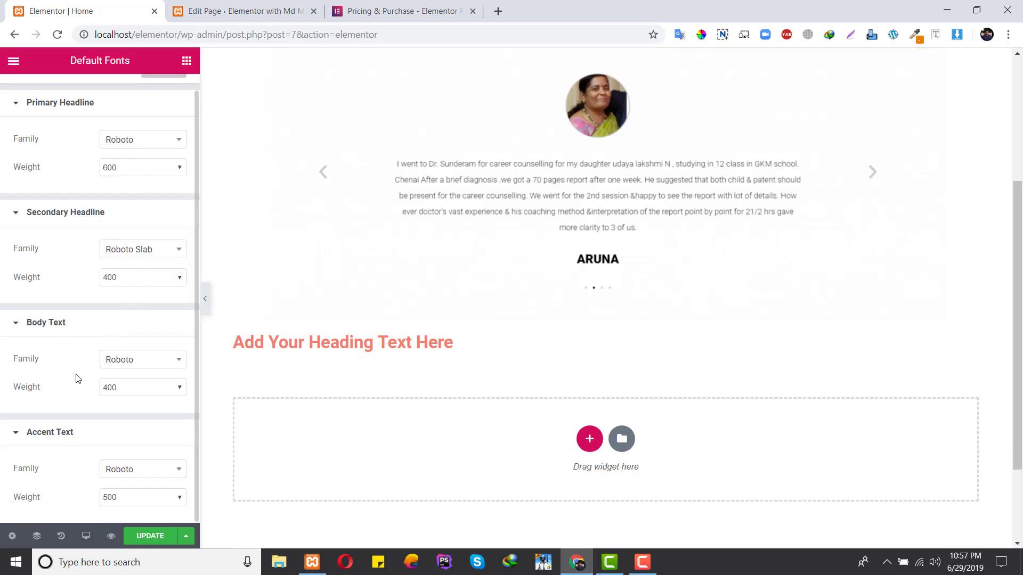
{"action": "scroll", "coordinate": [145, 488], "scroll_direction": "up", "scroll_amount": 1}
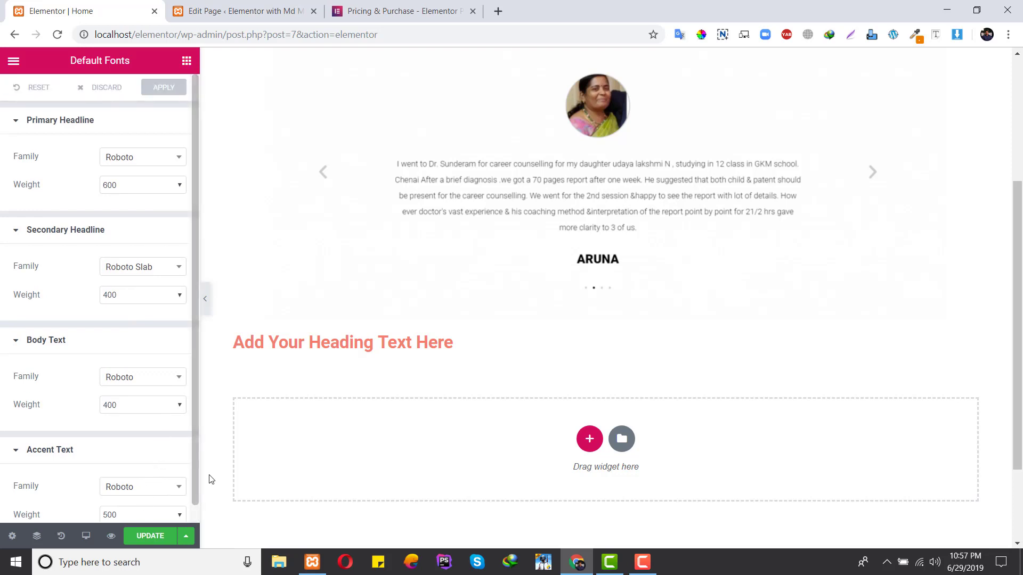
Step: Try Montserrat as the Primary Headline font family
{"action": "left_click", "coordinate": [129, 161]}
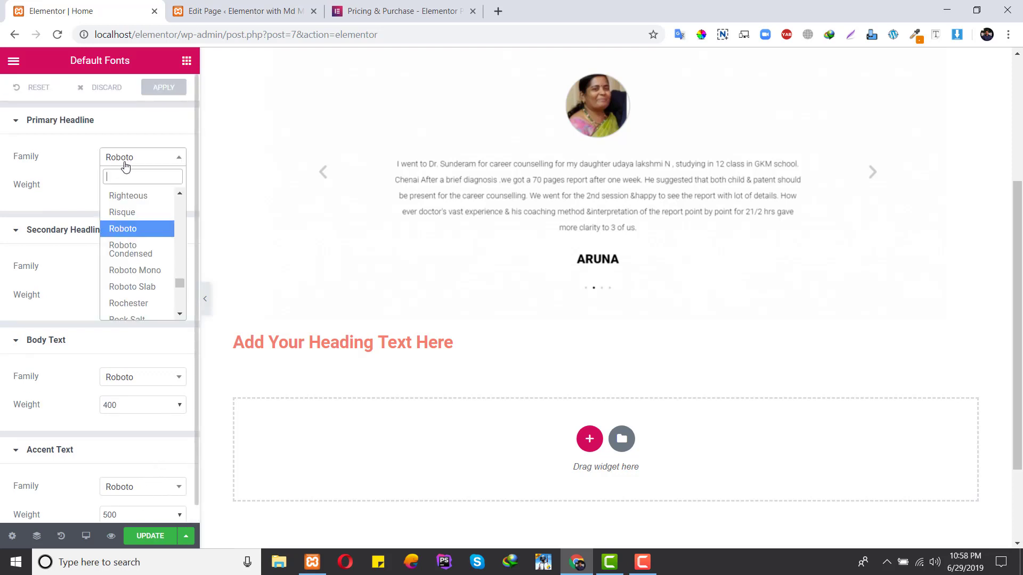
{"action": "type", "text": "mont"}
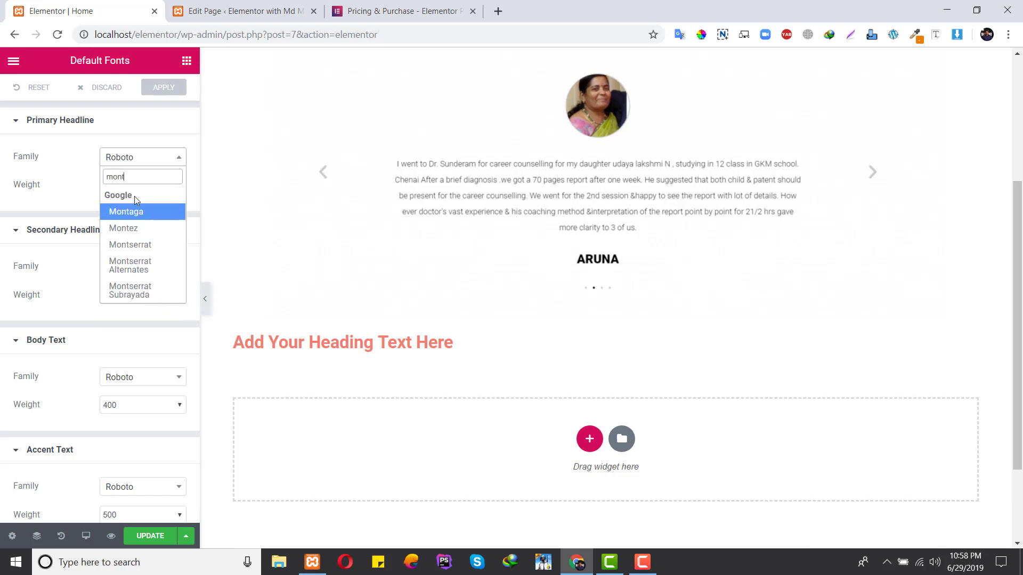
{"action": "left_click", "coordinate": [130, 244]}
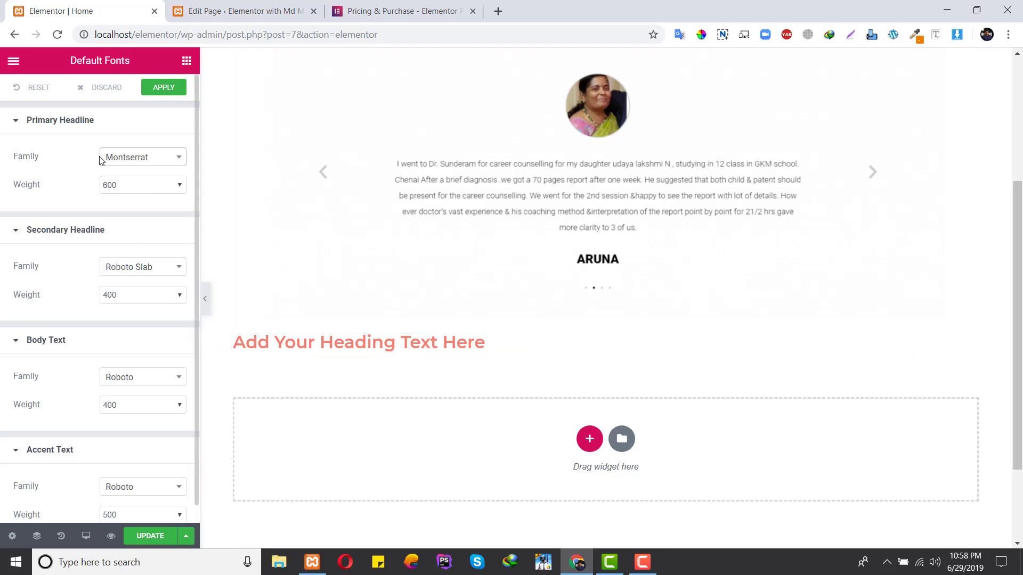
Step: Apply Playfair Display as the Primary Headline font family and return to Elementor's style and settings options
{"action": "left_click", "coordinate": [119, 160]}
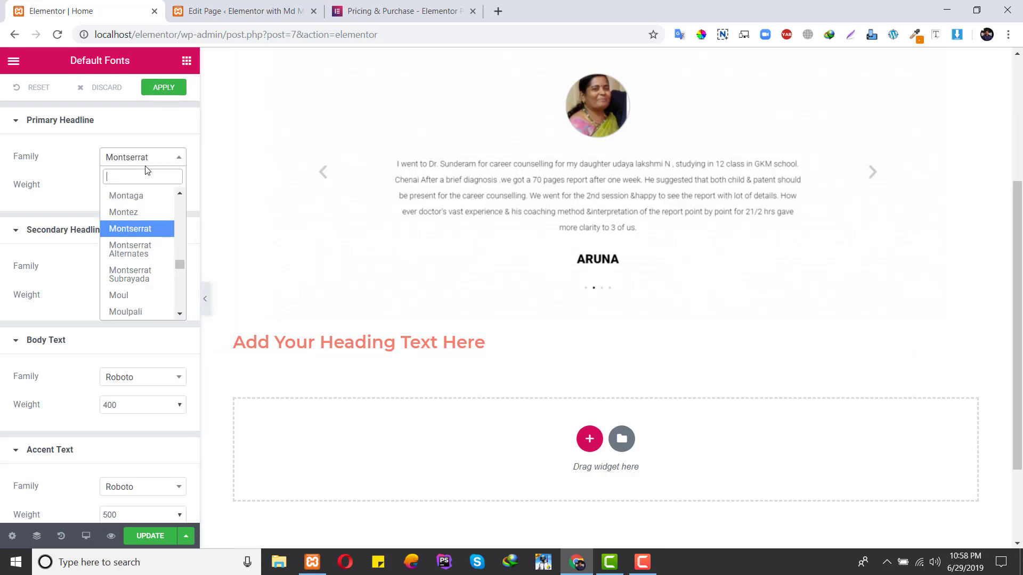
{"action": "type", "text": "play"}
{"action": "key", "text": "Down"}
{"action": "key", "text": "Down"}
{"action": "key", "text": "Down"}
{"action": "key", "text": "Down"}
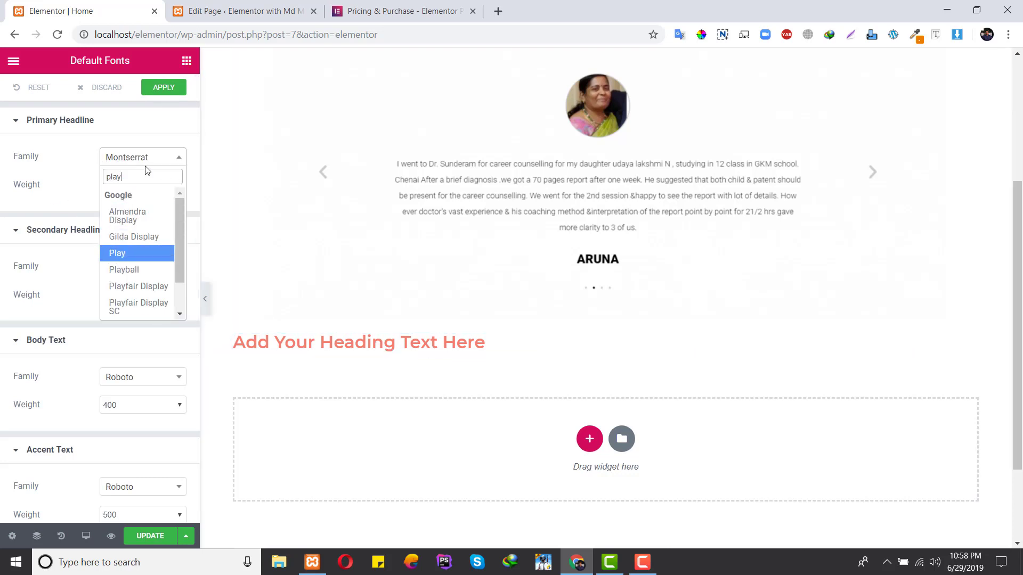
{"action": "key", "text": "Return"}
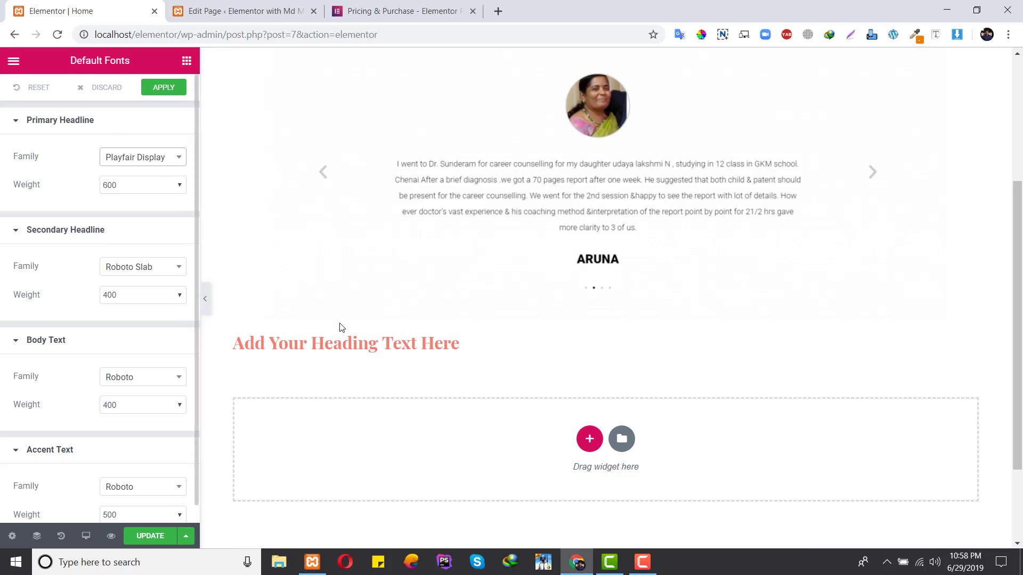
{"action": "left_click", "coordinate": [163, 92]}
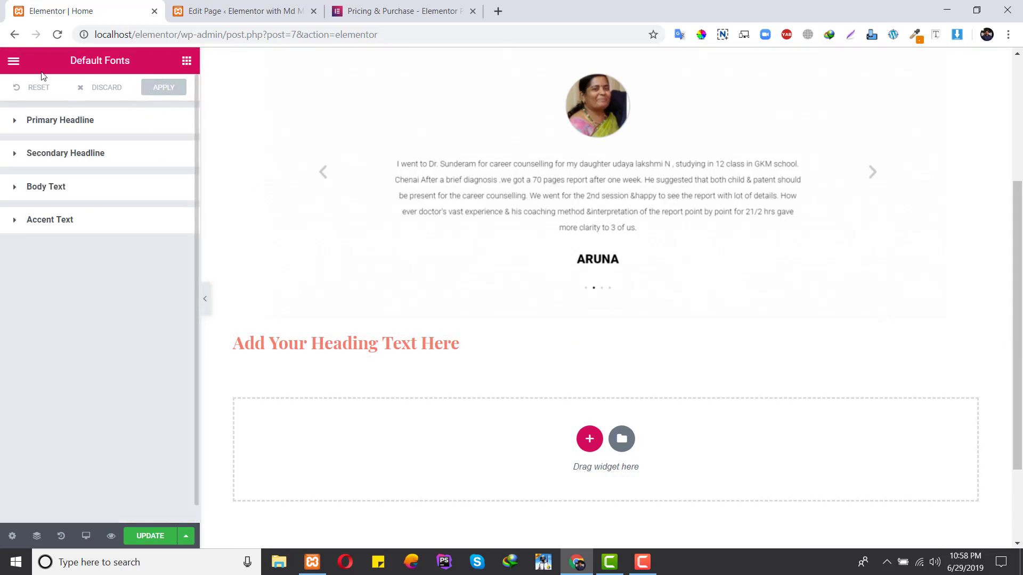
{"action": "left_click", "coordinate": [17, 61]}
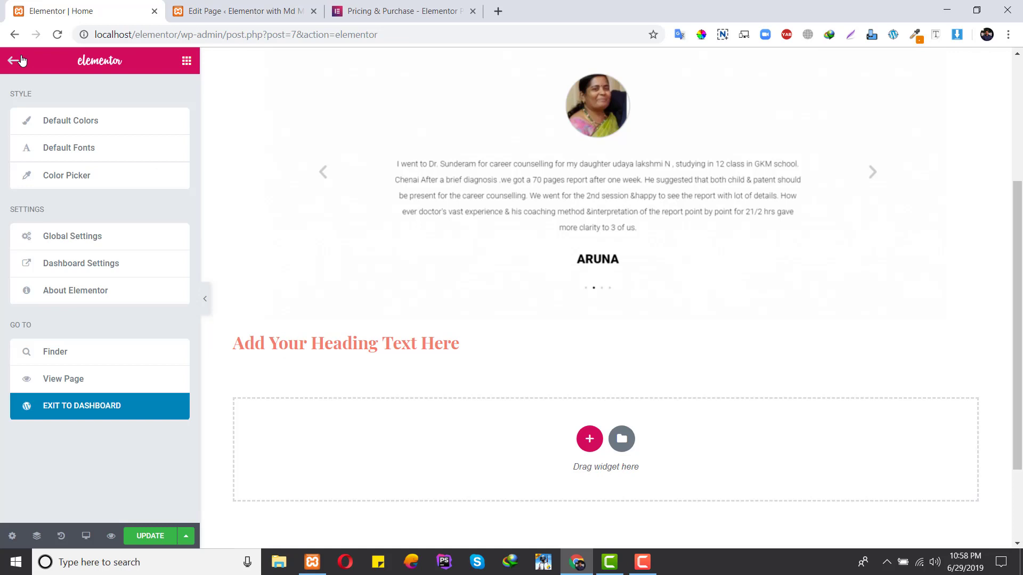
Step: Apply the Joker palette to the editor's Color Picker and return to the style and settings options
{"action": "left_click", "coordinate": [61, 183]}
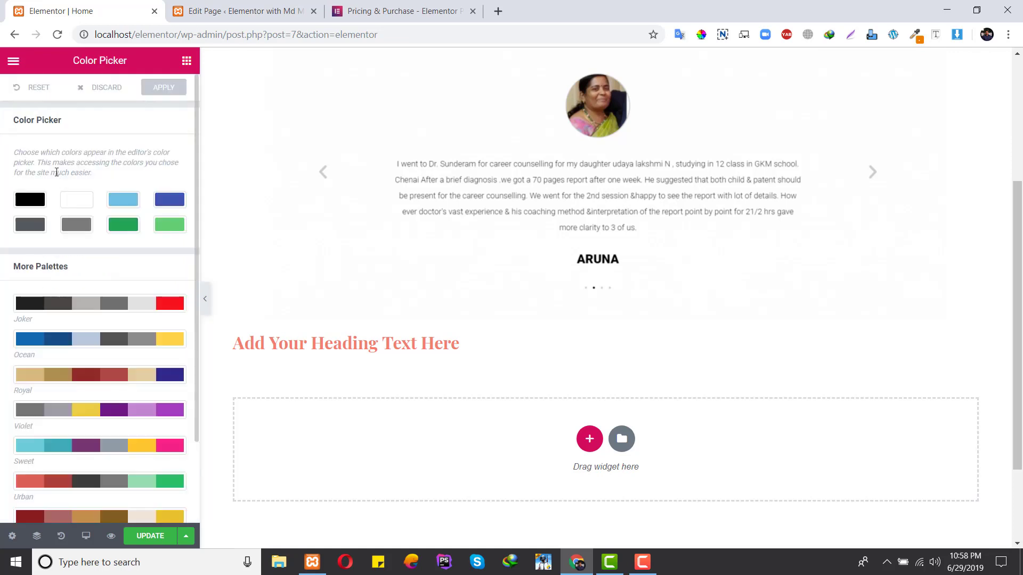
{"action": "left_click", "coordinate": [88, 308]}
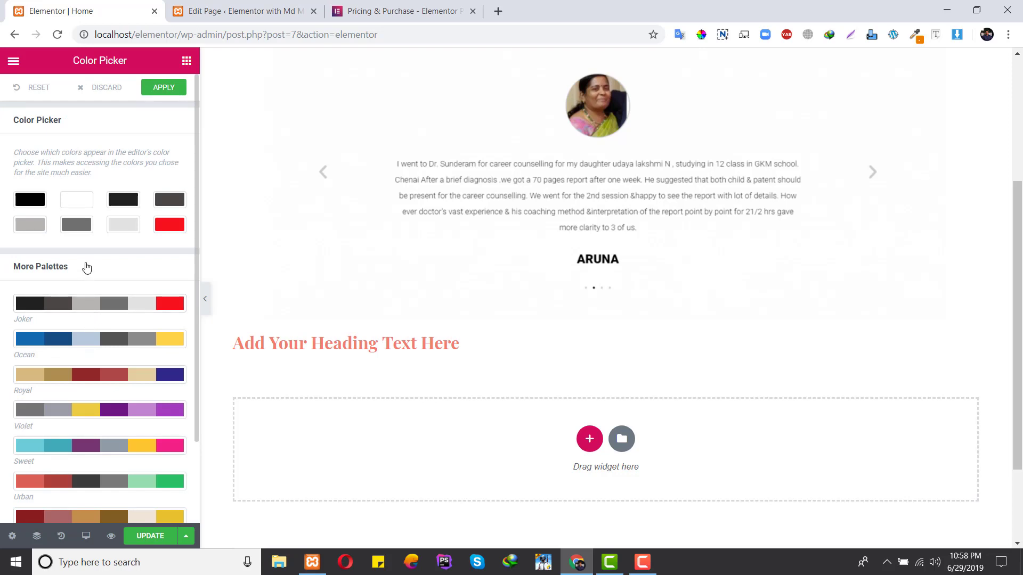
{"action": "left_click", "coordinate": [165, 87]}
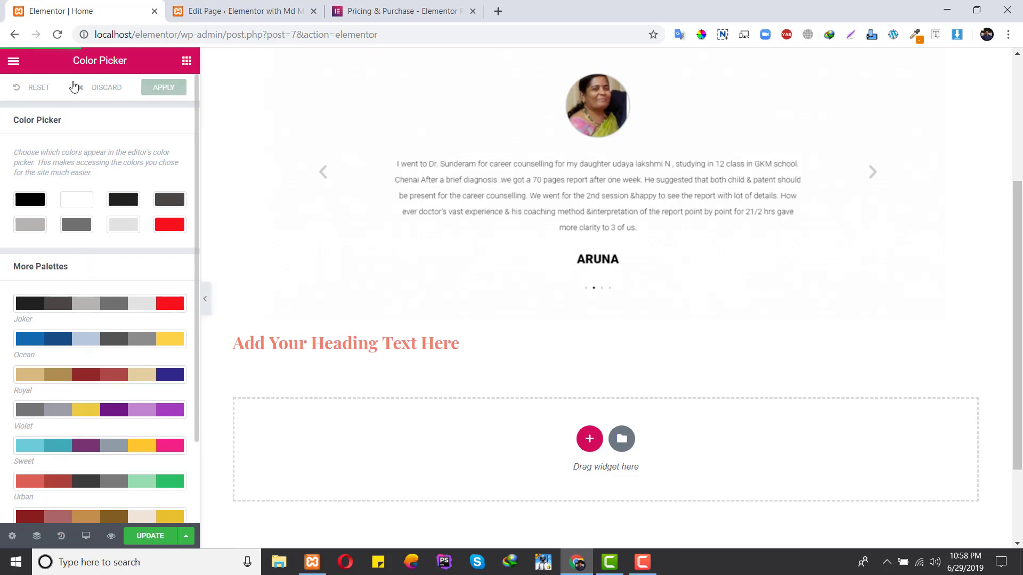
{"action": "left_click", "coordinate": [3, 66]}
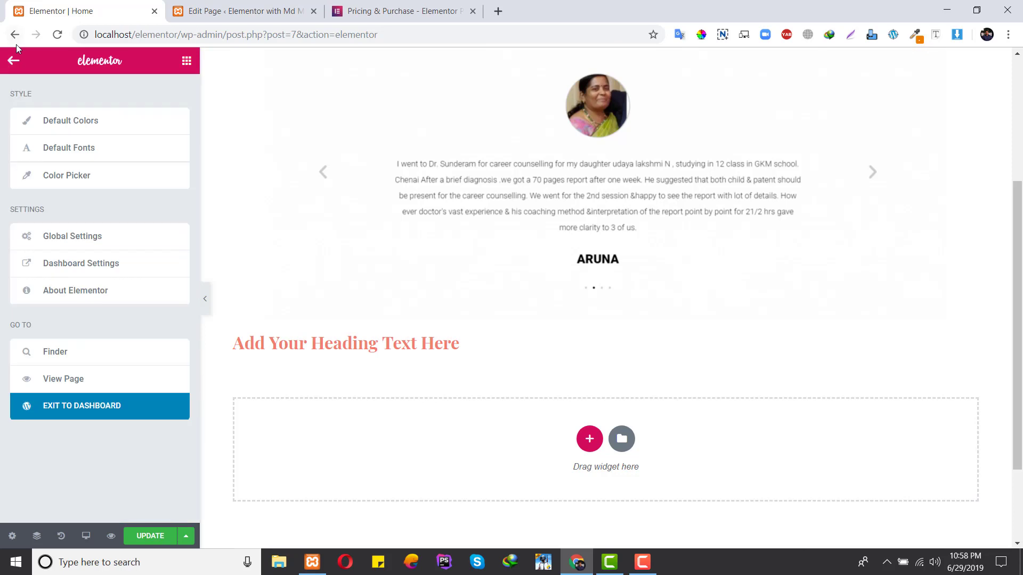
Step: Look at Global Settings, try a boxed content width of 1300 on the testimonial section, and preview it with the editing panel collapsed
{"action": "left_click", "coordinate": [81, 239]}
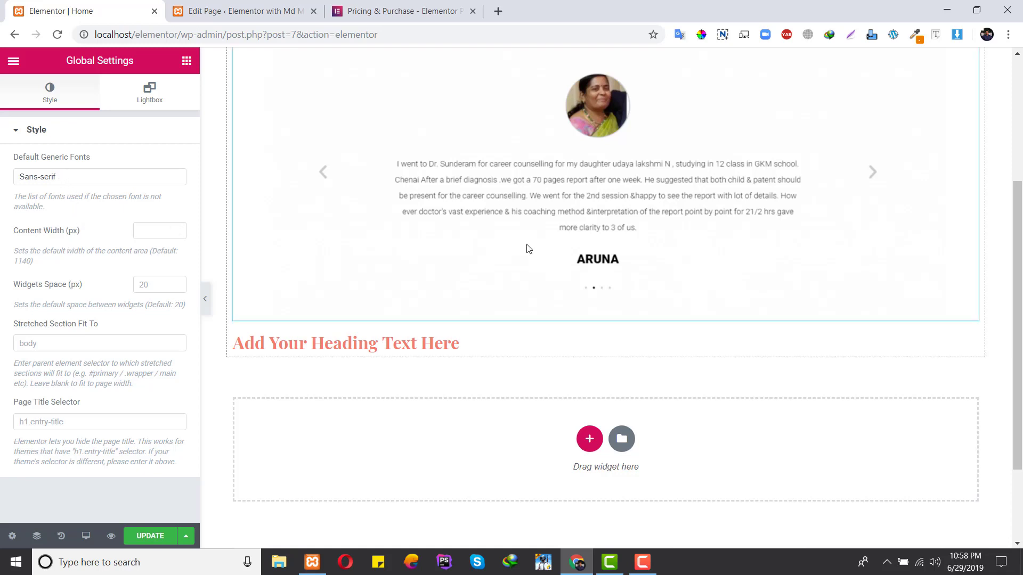
{"action": "scroll", "coordinate": [620, 230], "scroll_direction": "up", "scroll_amount": 3}
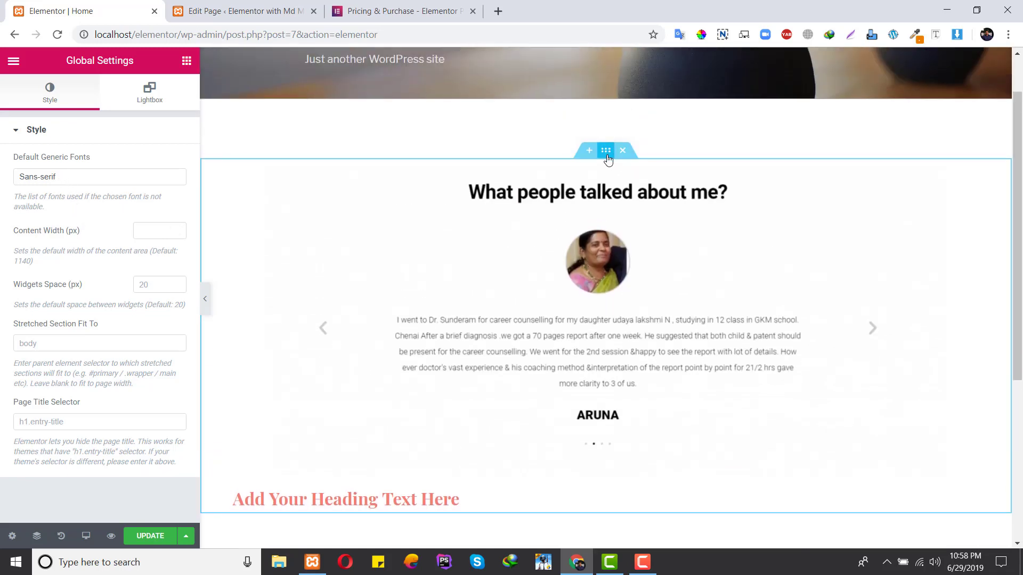
{"action": "left_click", "coordinate": [606, 150]}
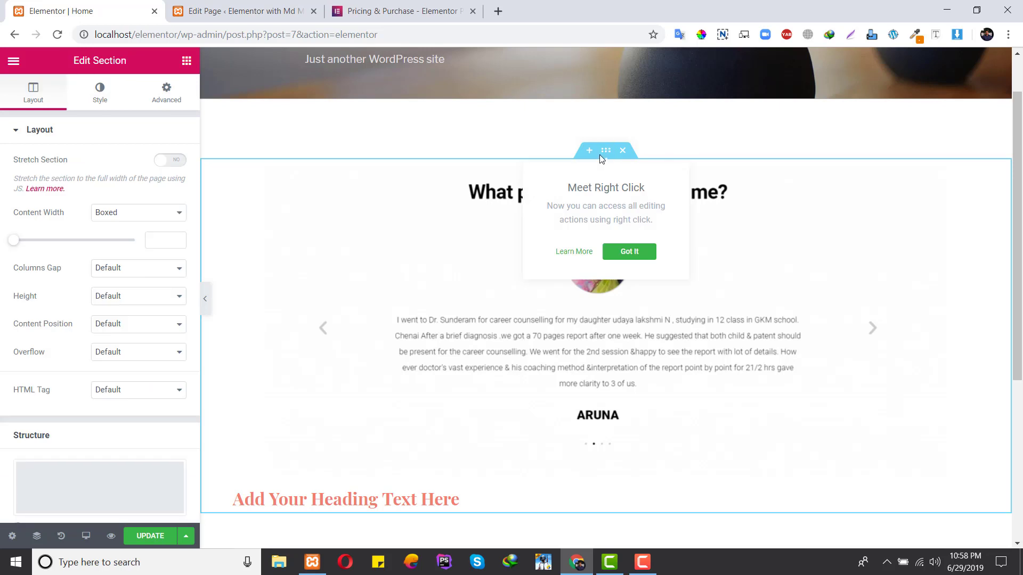
{"action": "left_click", "coordinate": [156, 241]}
{"action": "type", "text": "1300"}
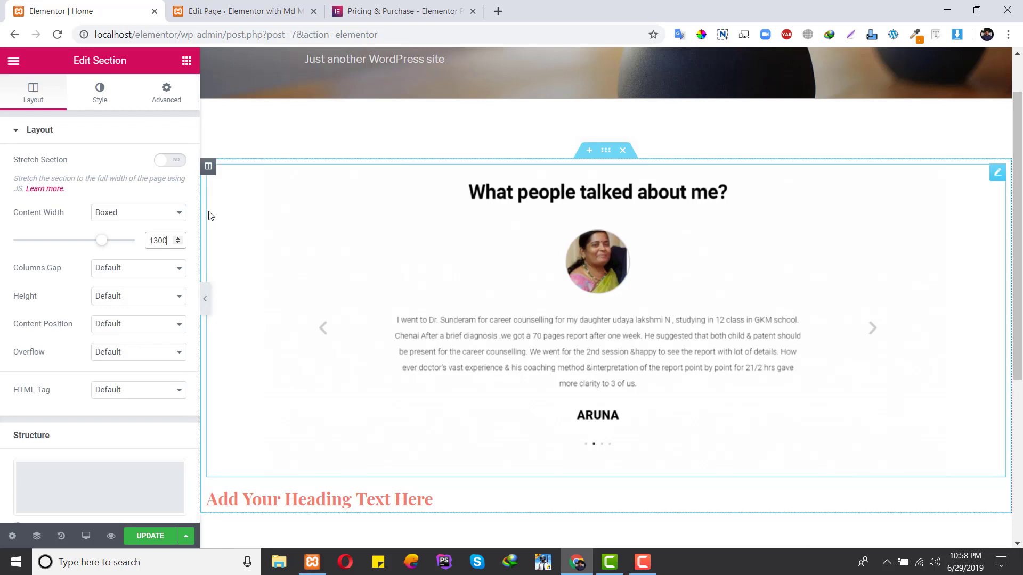
{"action": "left_click", "coordinate": [205, 299]}
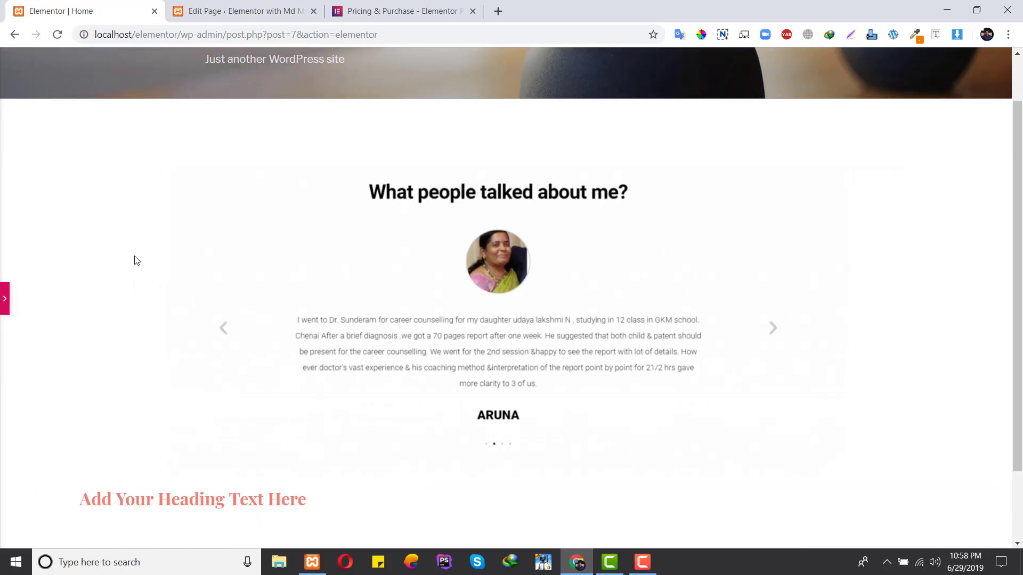
{"action": "left_click", "coordinate": [3, 301]}
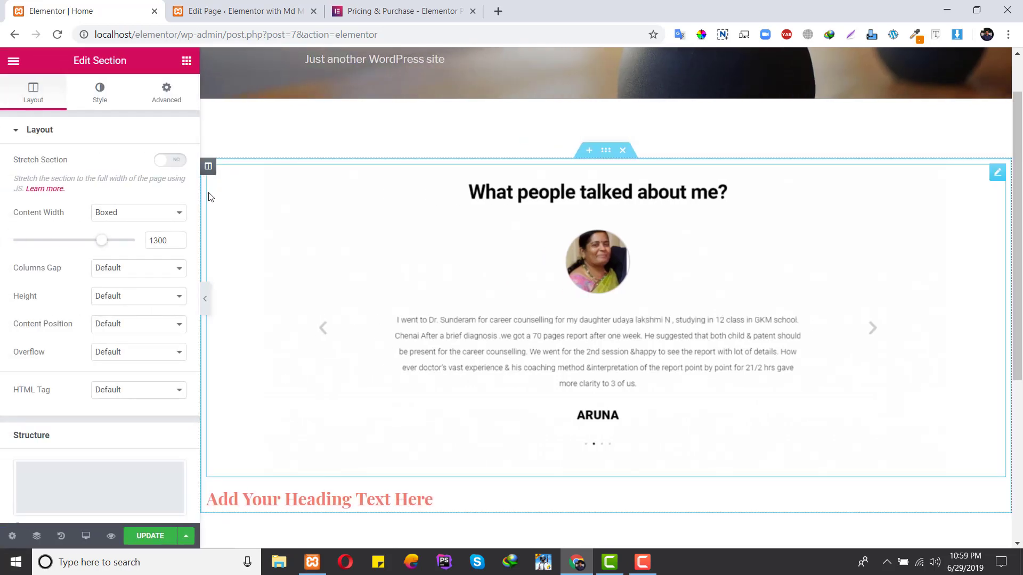
Step: Clear the testimonial section's custom content width
{"action": "left_click", "coordinate": [166, 244]}
{"action": "key", "text": "BackSpace"}
{"action": "key", "text": "BackSpace"}
{"action": "key", "text": "BackSpace"}
{"action": "key", "text": "BackSpace"}
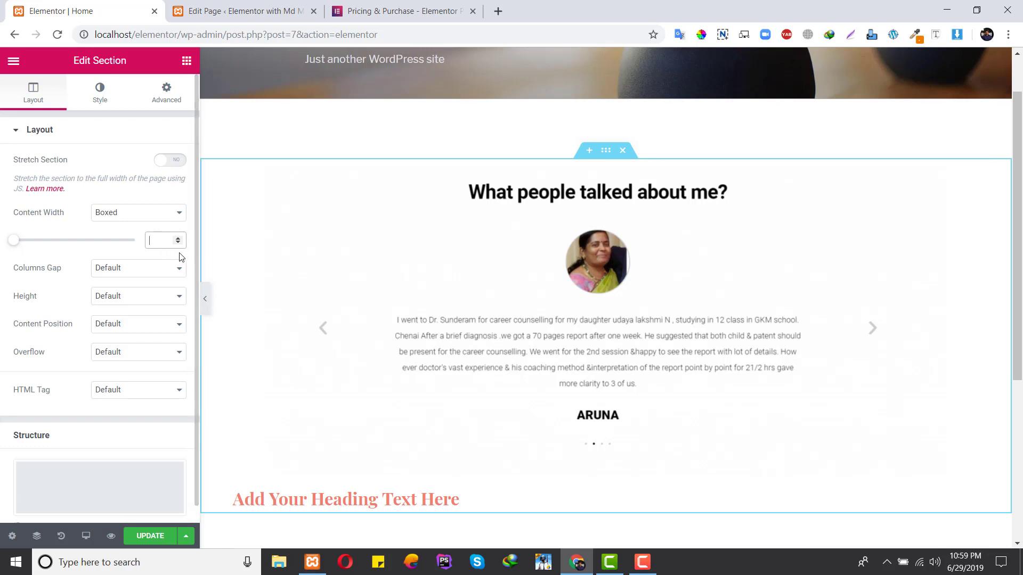
Step: Reopen Global Settings and open the default content width for editing
{"action": "left_click", "coordinate": [13, 61]}
{"action": "left_click", "coordinate": [60, 241]}
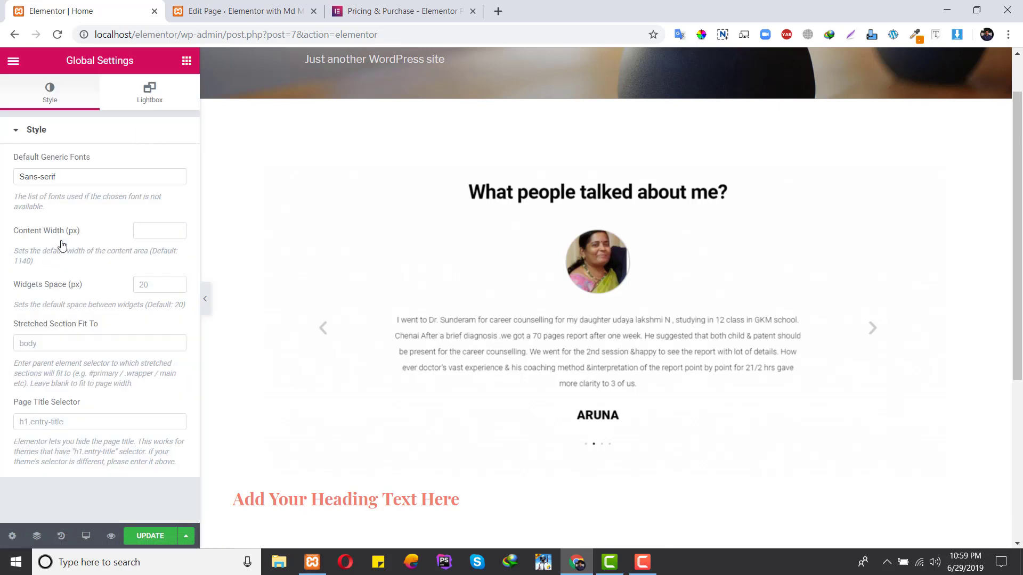
{"action": "left_click", "coordinate": [156, 228]}
Step: View the page design in ClickFunnel Page.png from the desktop, close it and switch back to Elementor in Chrome
{"action": "left_click", "coordinate": [953, 12]}
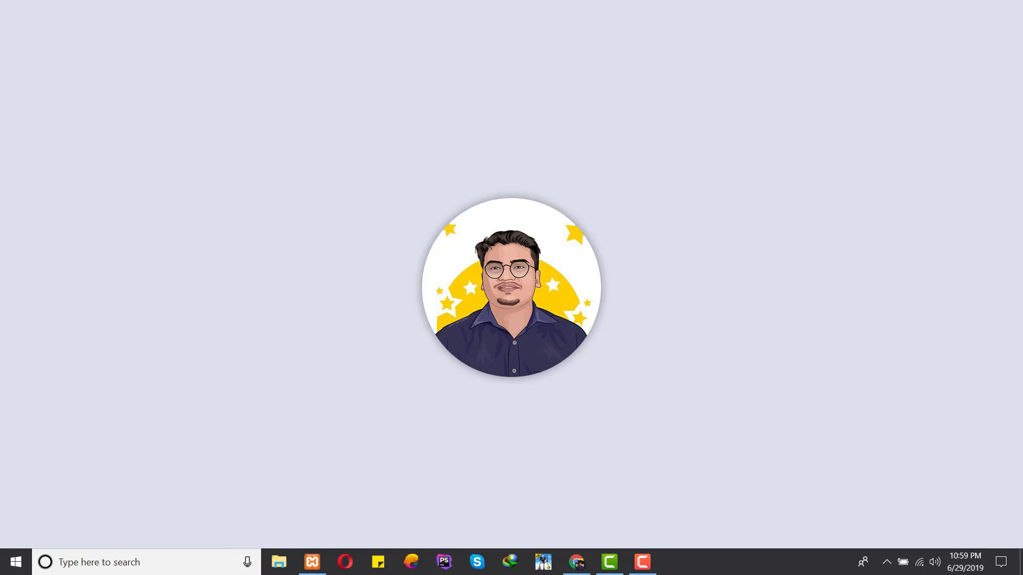
{"action": "left_click_drag", "start_coordinate": [219, 126], "coordinate": [214, 131]}
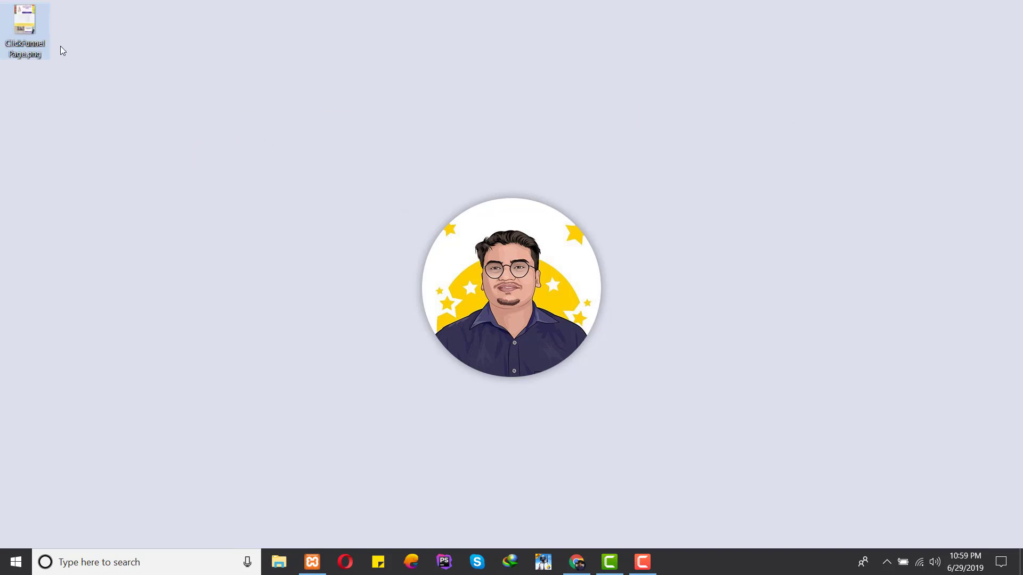
{"action": "double_click", "coordinate": [24, 24]}
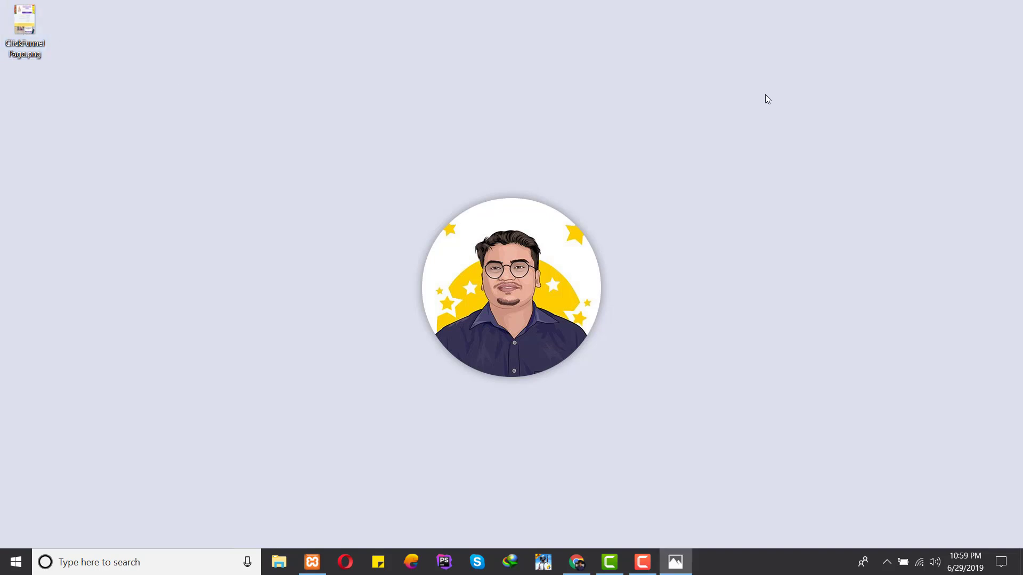
{"action": "left_click", "coordinate": [299, 113]}
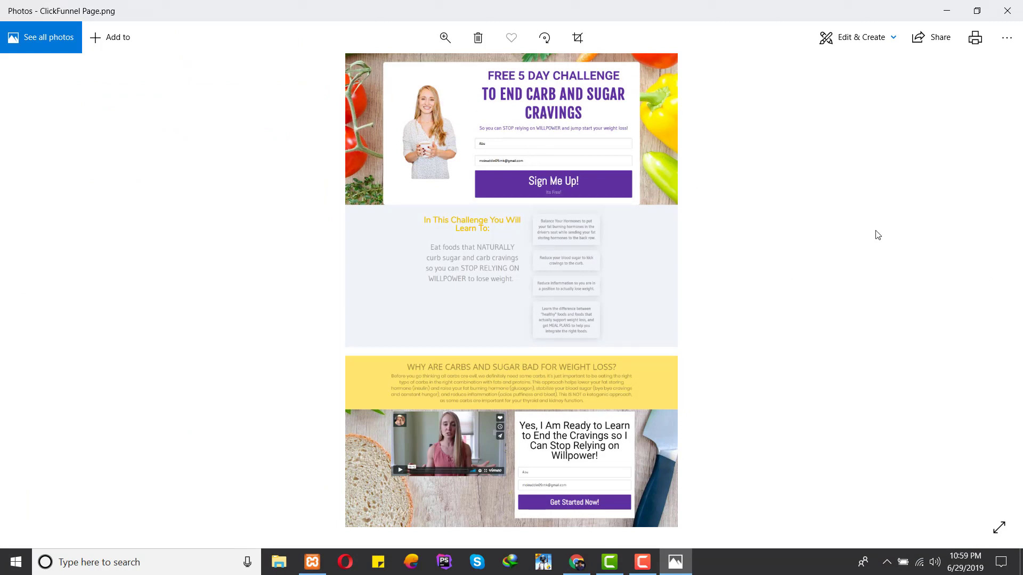
{"action": "left_click", "coordinate": [1007, 10]}
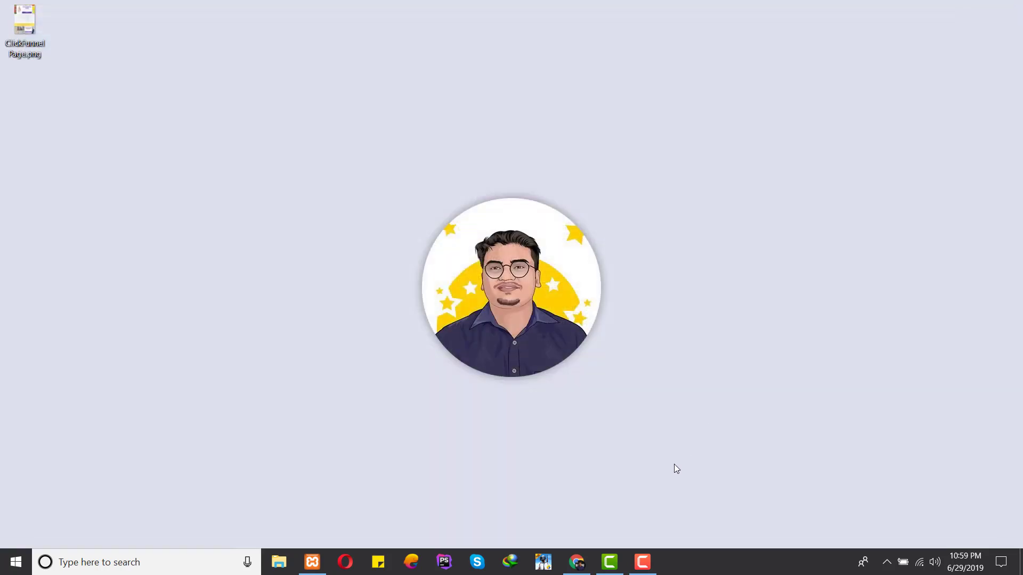
{"action": "left_click", "coordinate": [578, 560]}
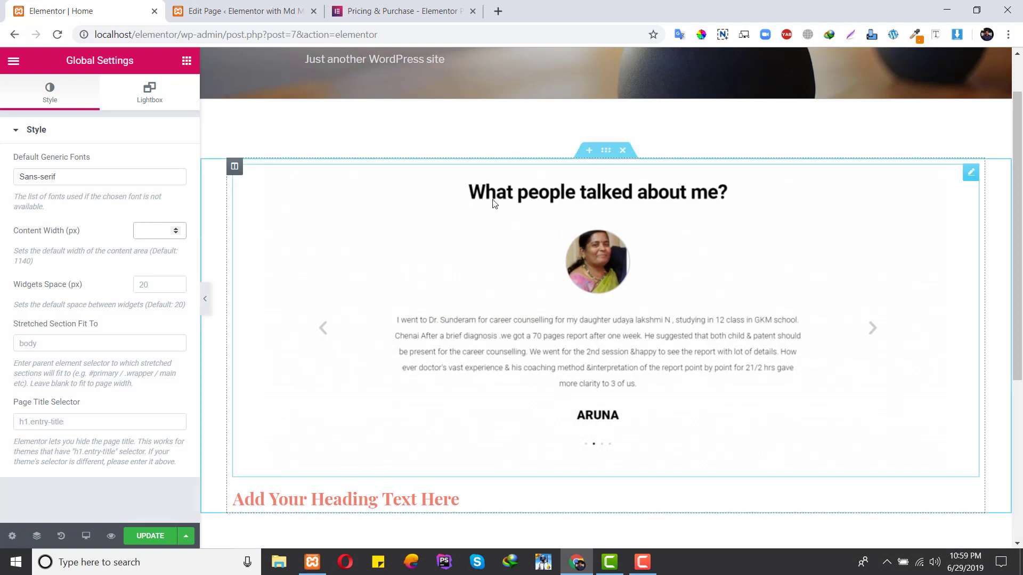
Step: Add a second Heading widget directly below the testimonial image and set the column's widgets space to 0 px
{"action": "left_click", "coordinate": [186, 60]}
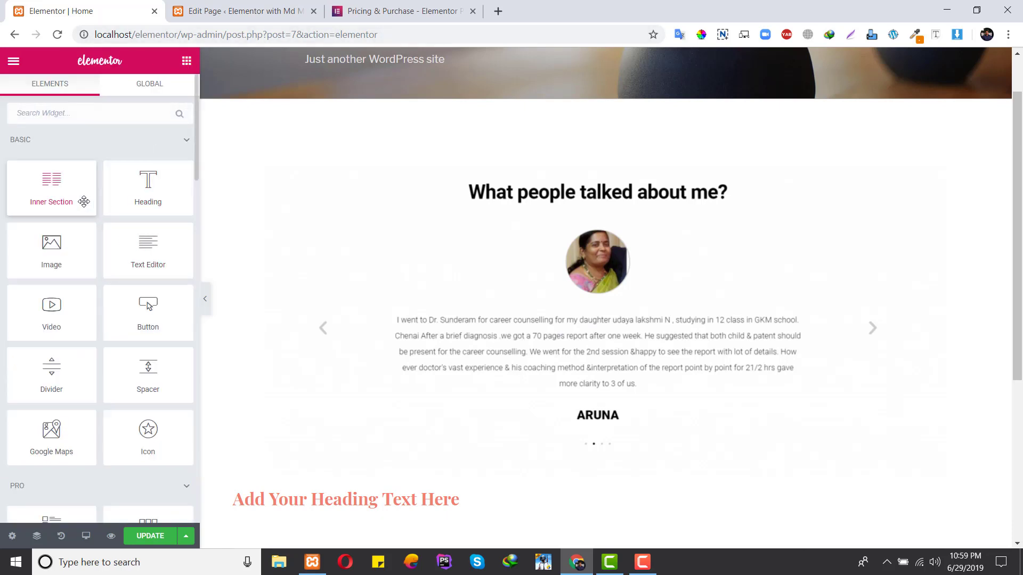
{"action": "left_click_drag", "start_coordinate": [148, 186], "coordinate": [602, 480]}
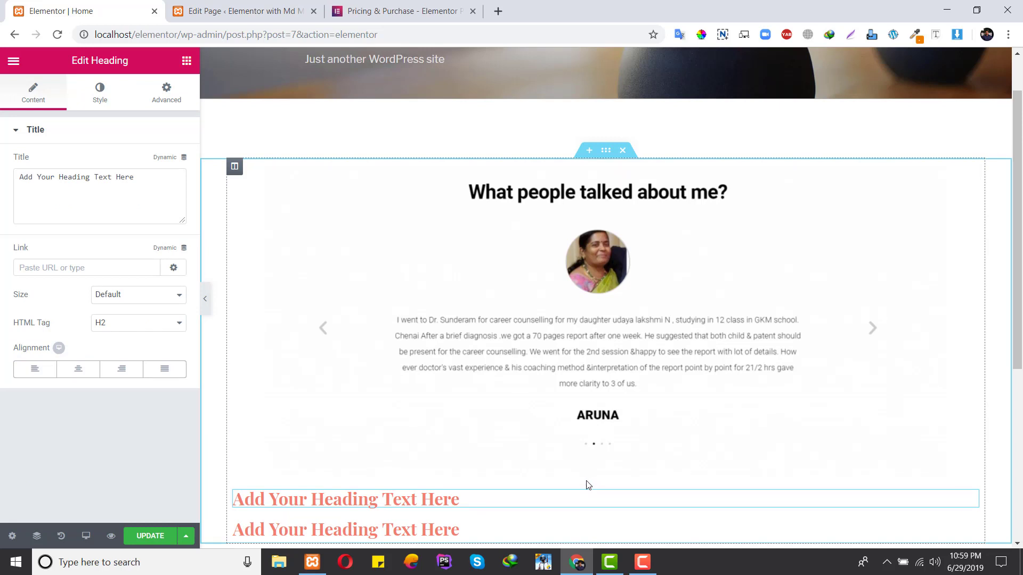
{"action": "left_click", "coordinate": [234, 168]}
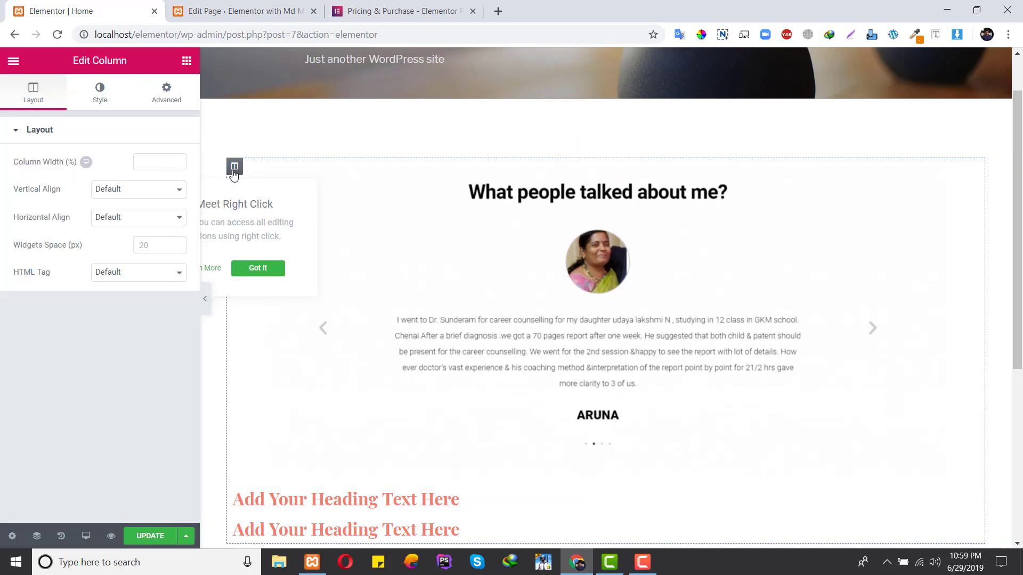
{"action": "left_click", "coordinate": [150, 246]}
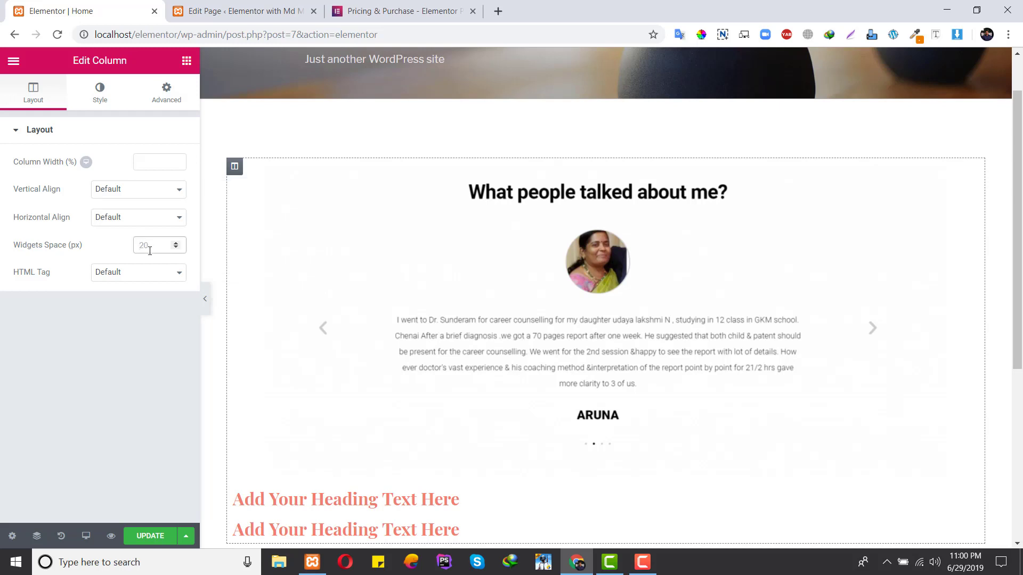
{"action": "type", "text": "0"}
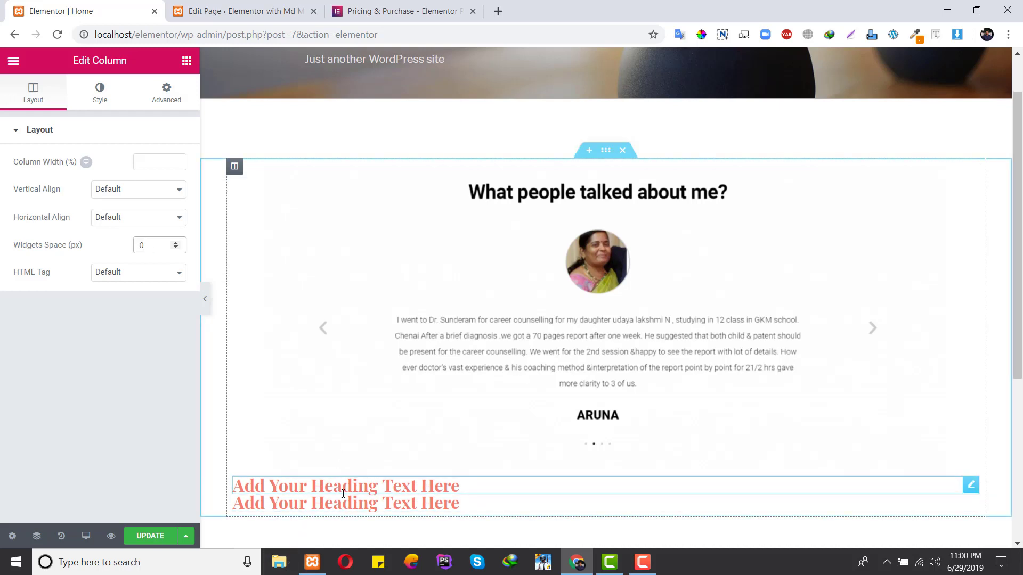
Step: Examine the Global Settings for widgets space, stretched section fit, page title selector and image lightbox
{"action": "left_click", "coordinate": [13, 62]}
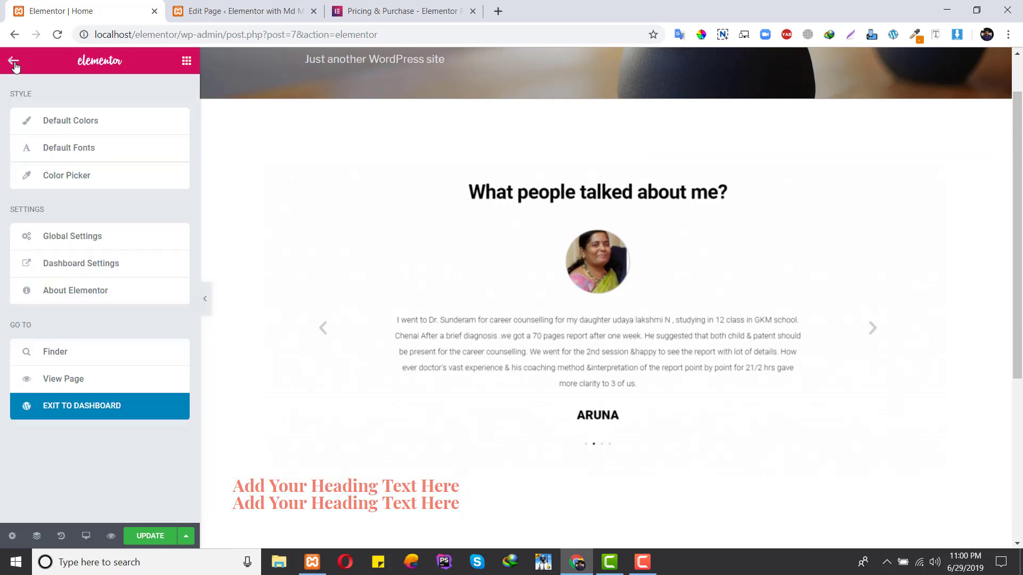
{"action": "left_click", "coordinate": [79, 236]}
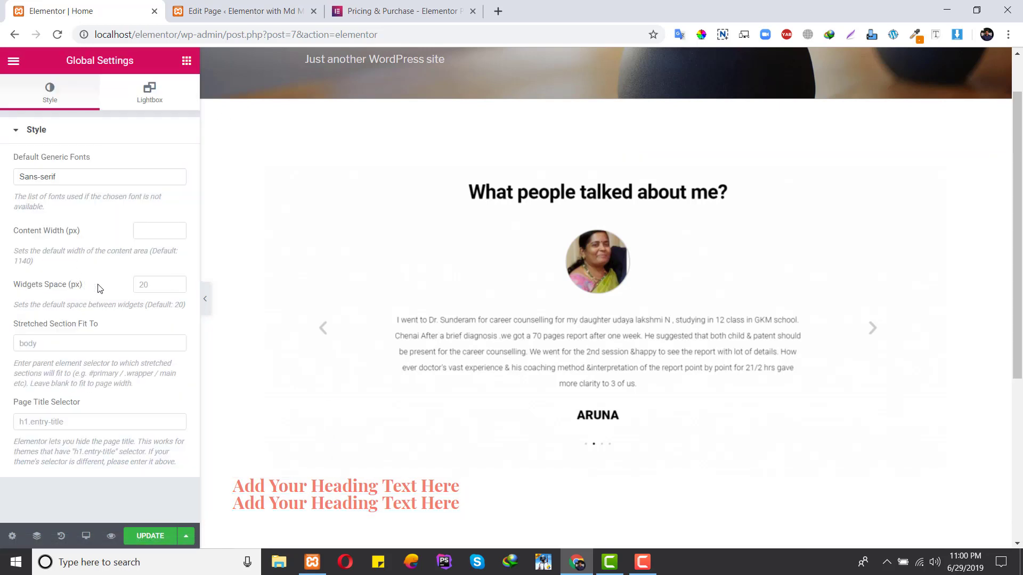
{"action": "left_click", "coordinate": [47, 346]}
{"action": "left_click", "coordinate": [53, 424]}
{"action": "left_click", "coordinate": [143, 91]}
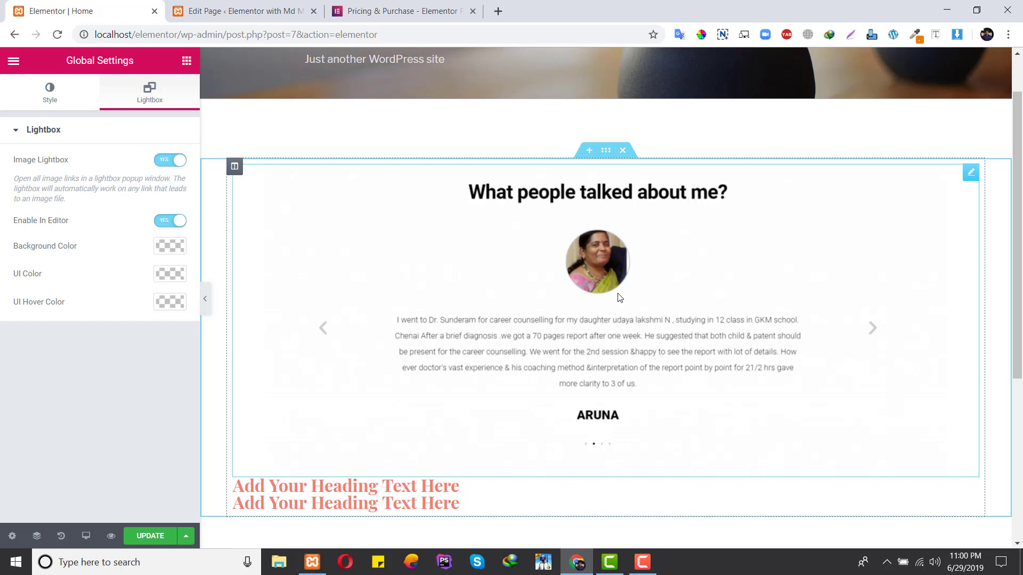
{"action": "left_click", "coordinate": [52, 104]}
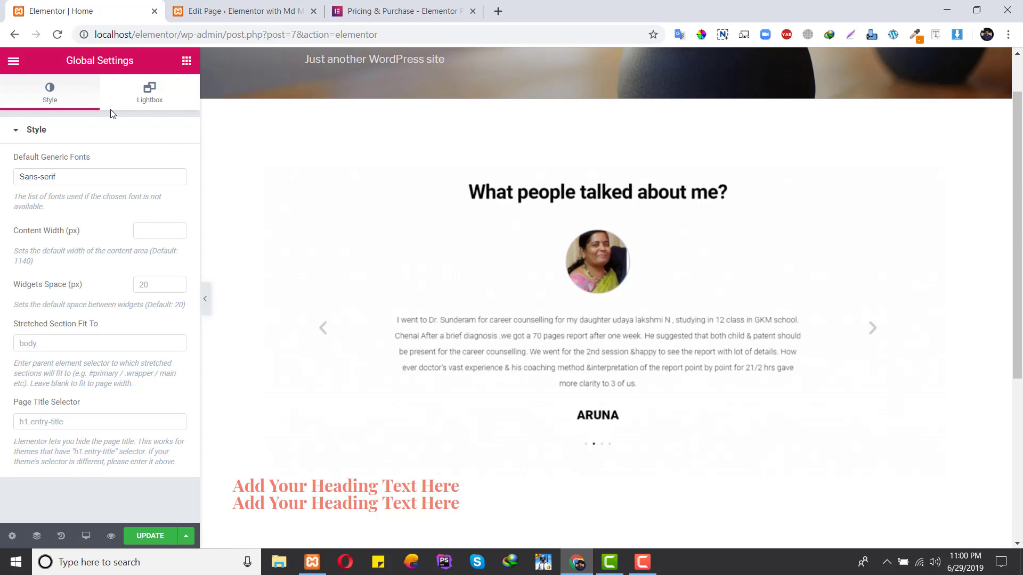
Step: Open the Elementor Finder from the main menu to view its search box, and close it
{"action": "left_click", "coordinate": [14, 60]}
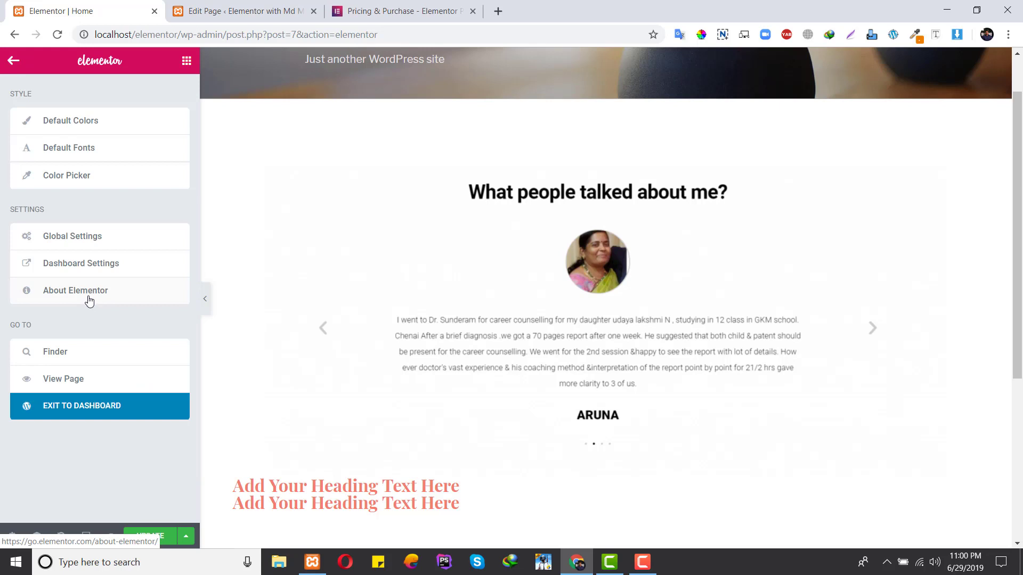
{"action": "left_click", "coordinate": [52, 353]}
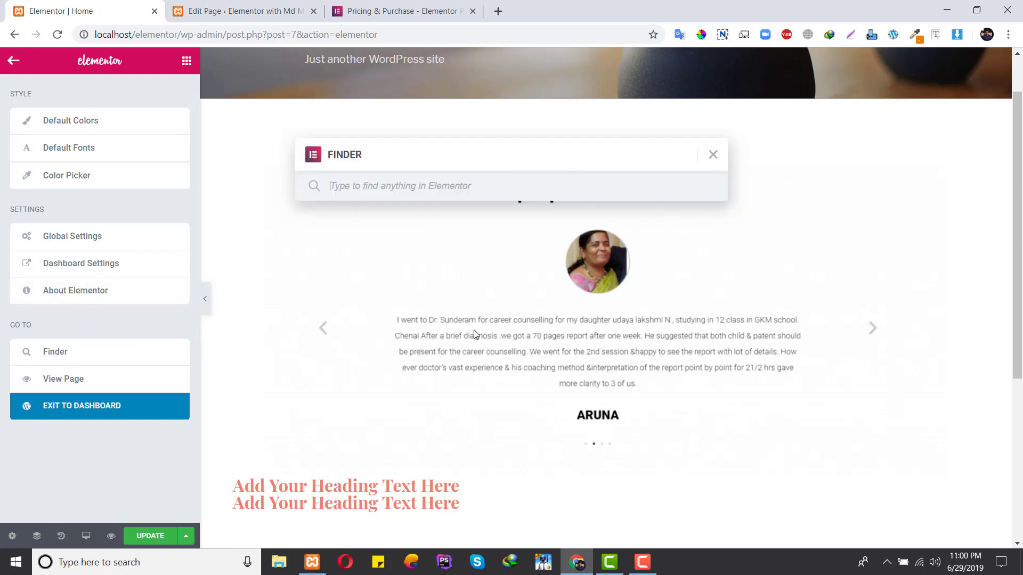
{"action": "left_click", "coordinate": [713, 156]}
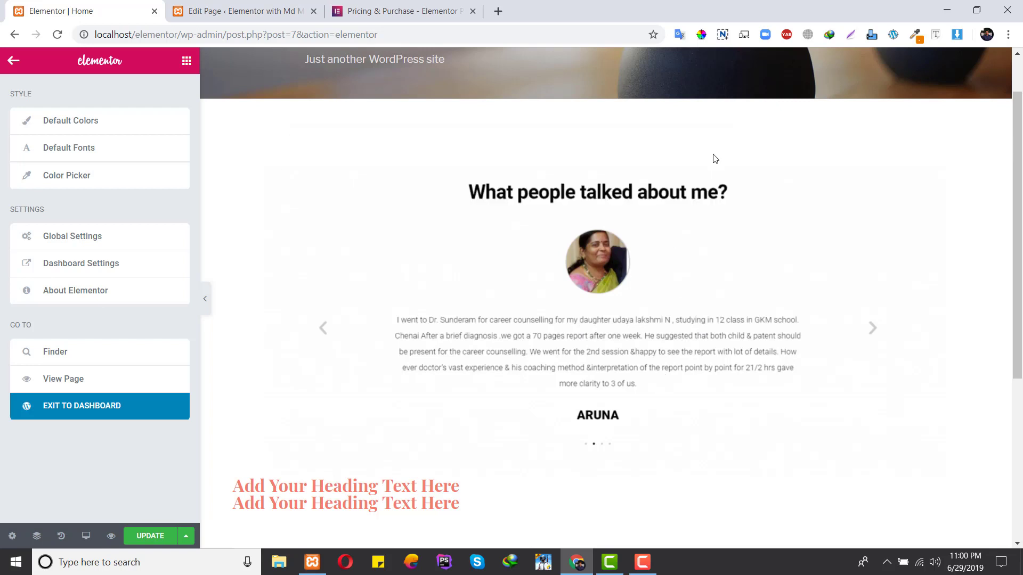
Step: Try exiting to the dashboard, stay on the page, open the WordPress edit screen in a new tab instead, and return to the editor
{"action": "left_click", "coordinate": [63, 409]}
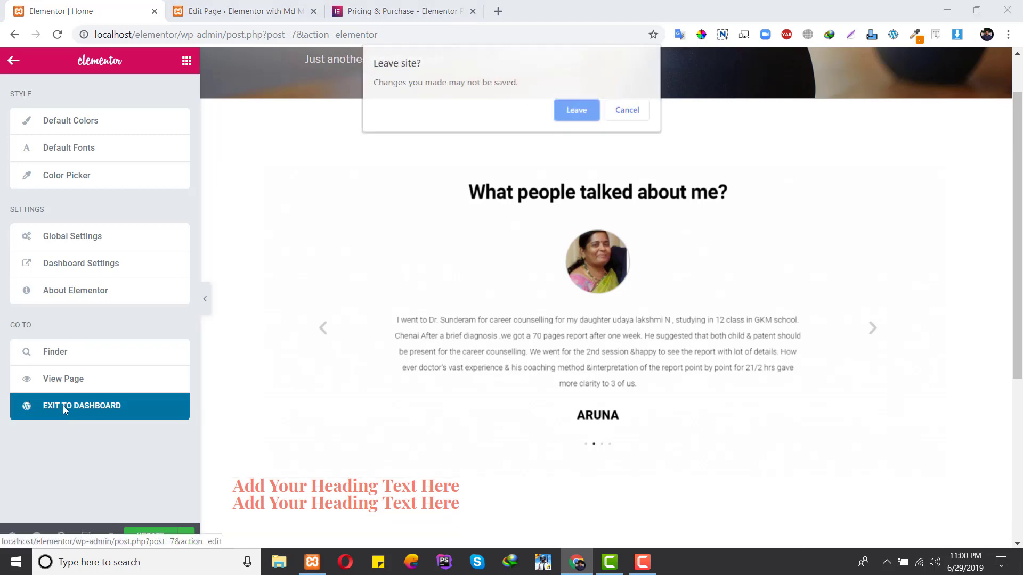
{"action": "left_click", "coordinate": [627, 110]}
{"action": "middle_click", "coordinate": [111, 406]}
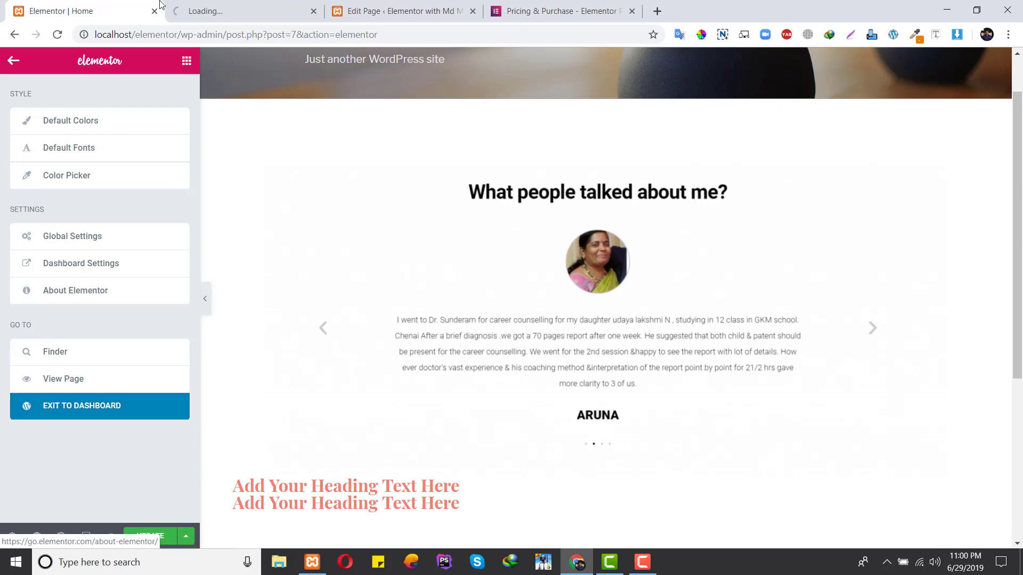
{"action": "left_click", "coordinate": [239, 6]}
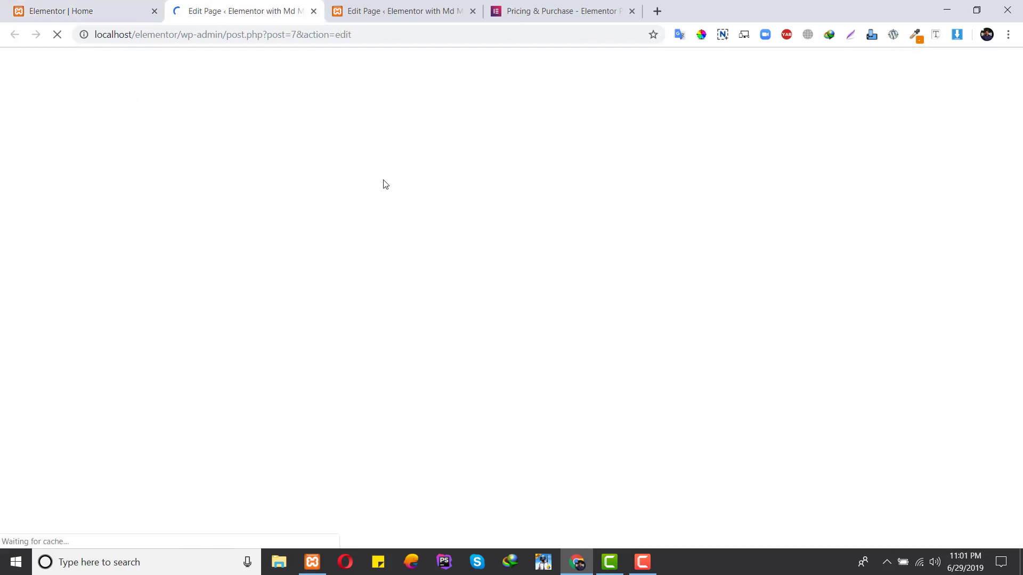
{"action": "left_click", "coordinate": [74, 7]}
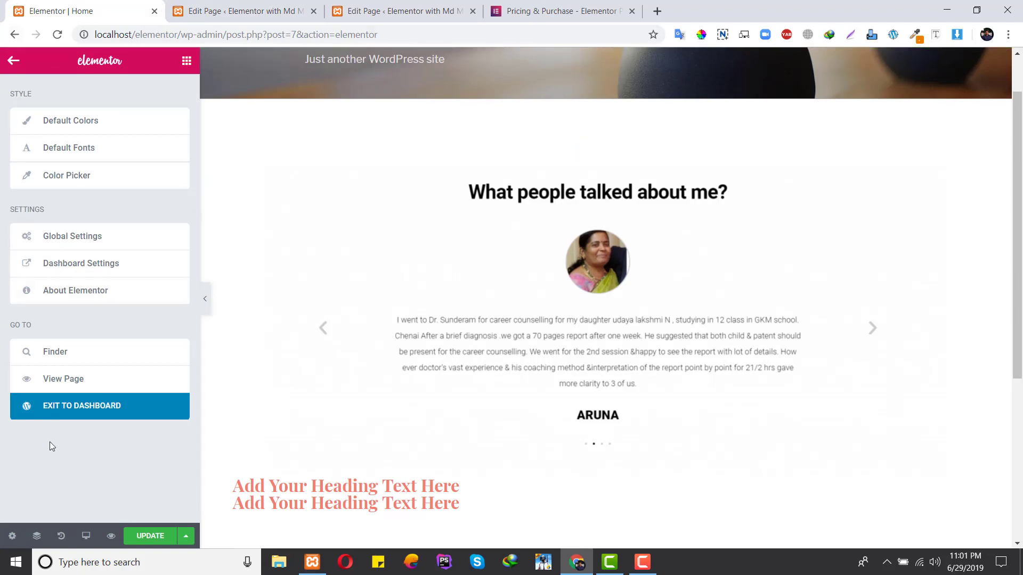
Step: Open Elementor's Dashboard Settings, and return to the widget list in the Home page editor
{"action": "left_click", "coordinate": [13, 61]}
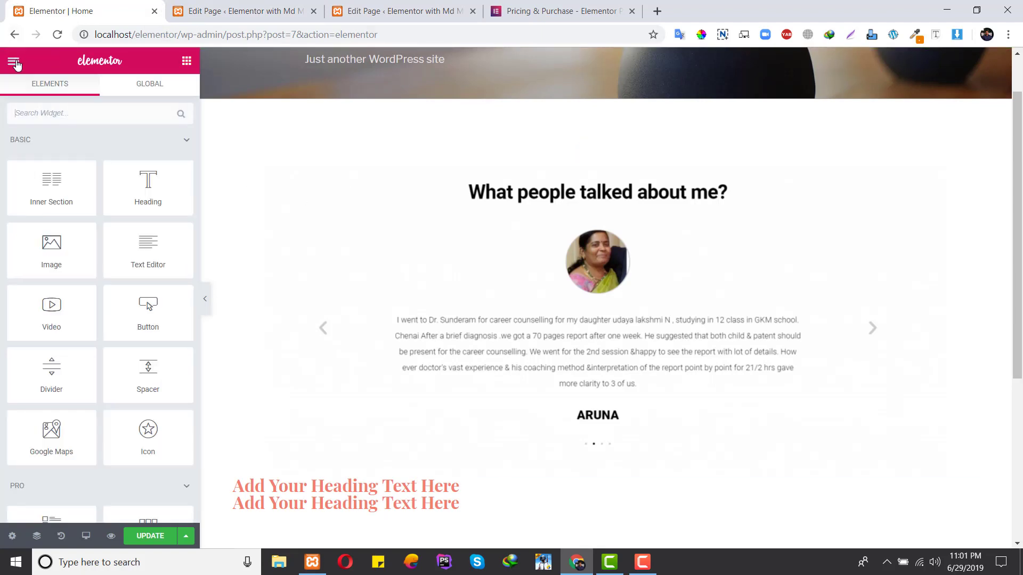
{"action": "left_click", "coordinate": [19, 63]}
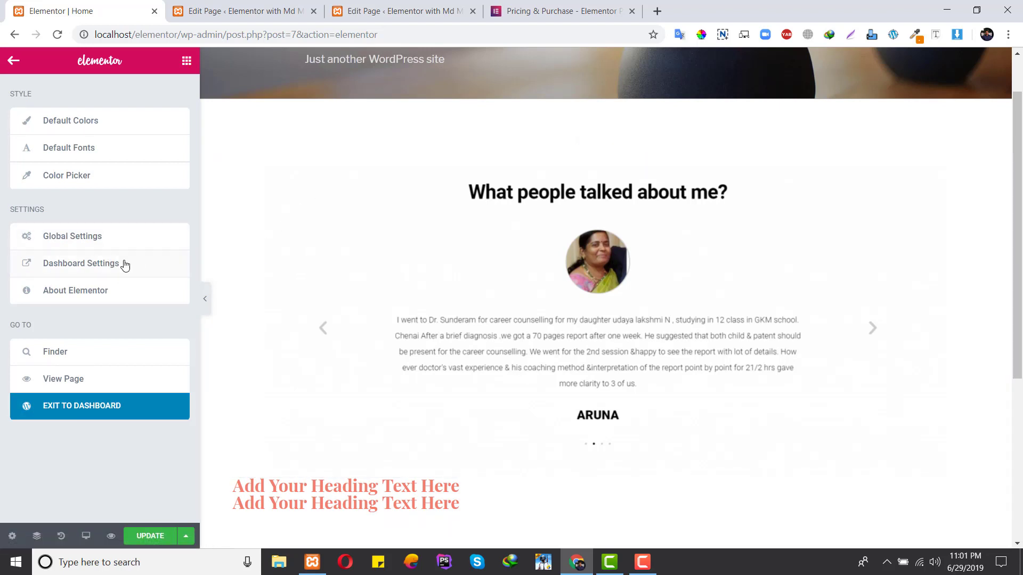
{"action": "left_click", "coordinate": [72, 267]}
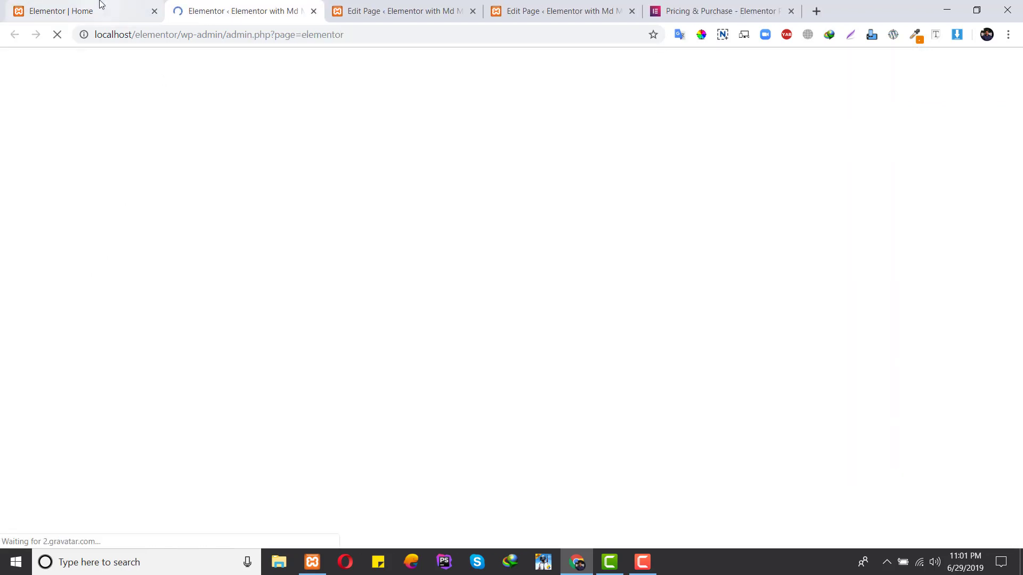
{"action": "left_click", "coordinate": [98, 7]}
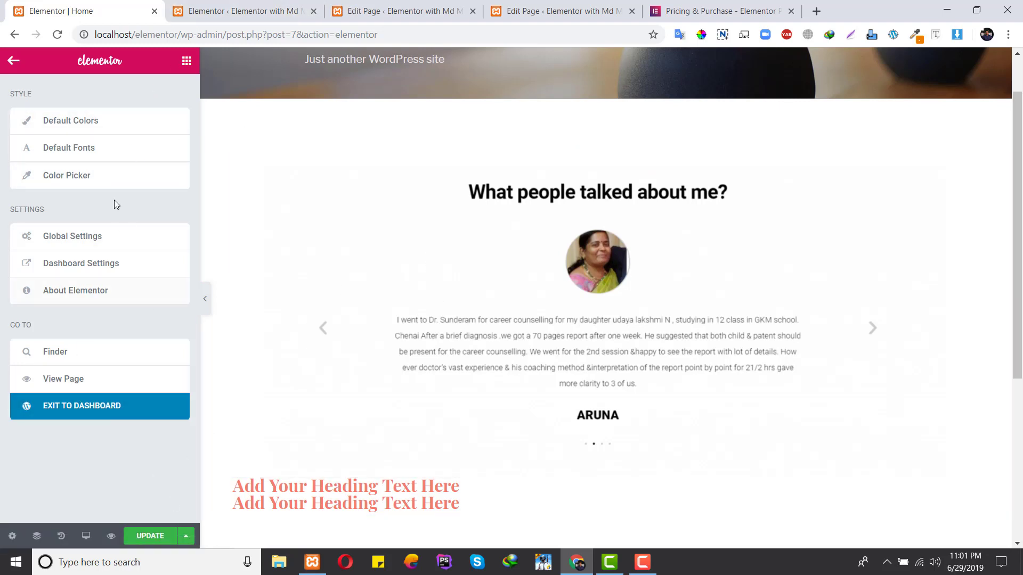
{"action": "left_click", "coordinate": [12, 61]}
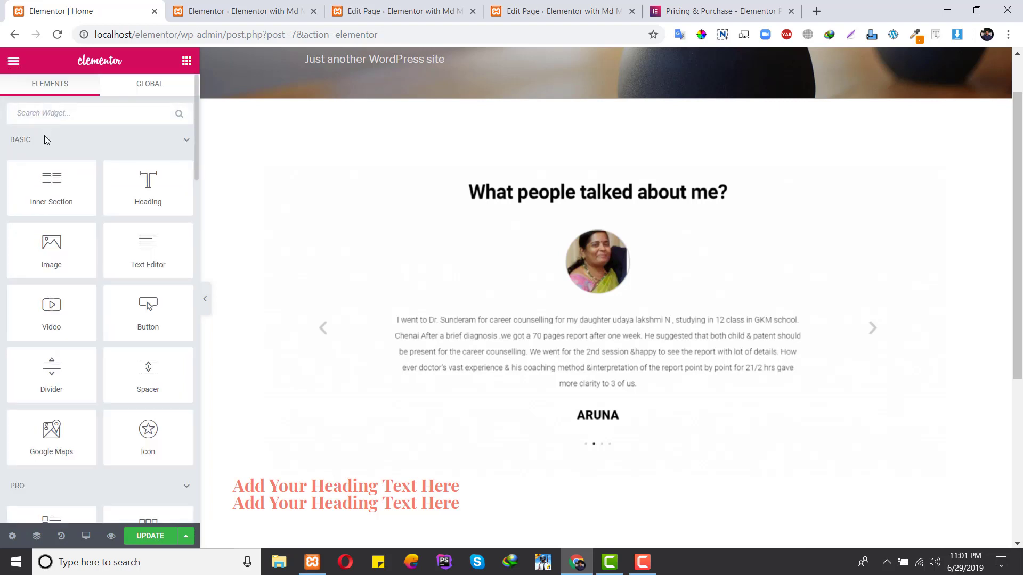
Step: Open the Home page's settings and examine the title, the available status options and the featured image area
{"action": "left_click", "coordinate": [11, 536]}
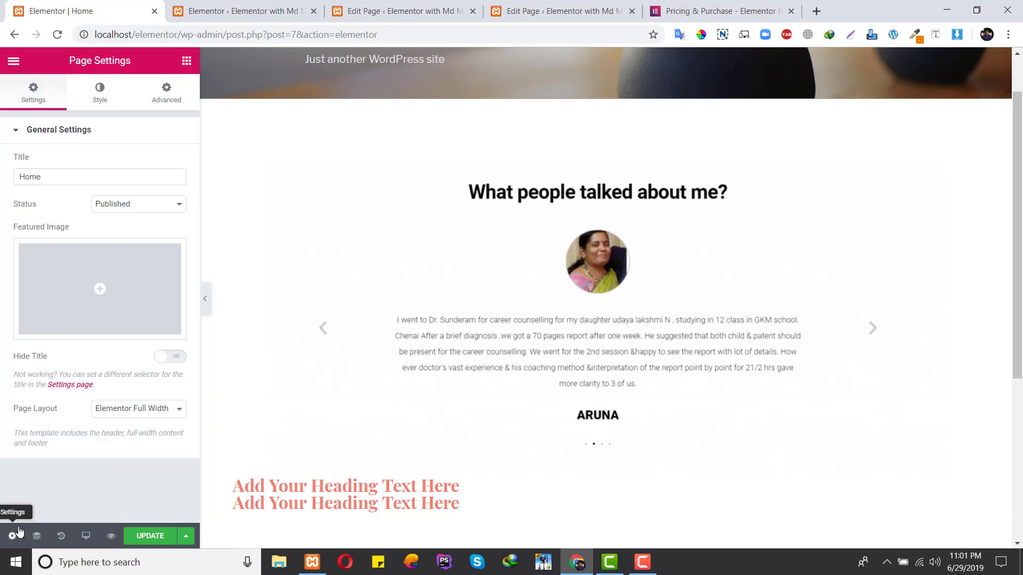
{"action": "left_click", "coordinate": [49, 177]}
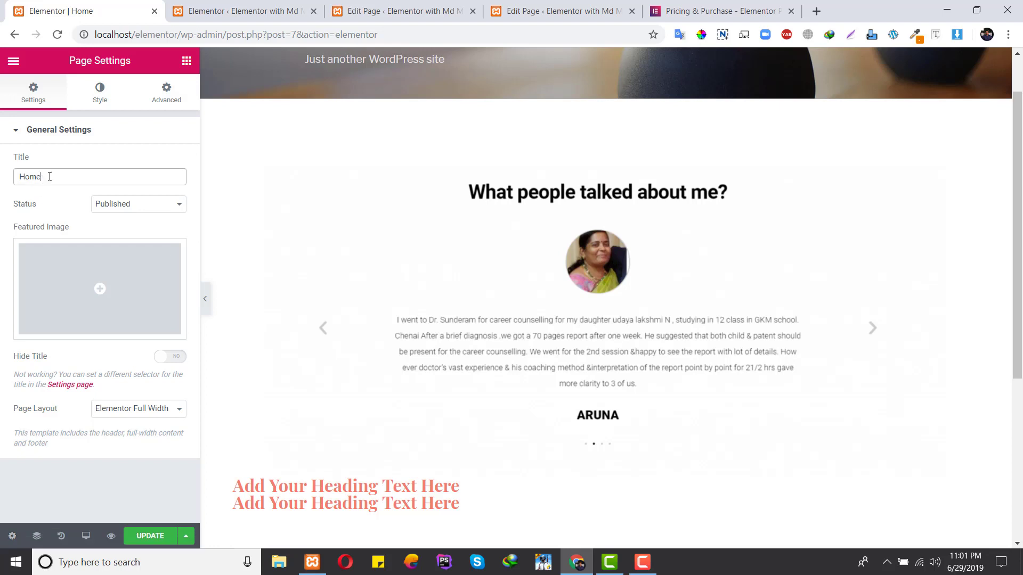
{"action": "left_click", "coordinate": [128, 203]}
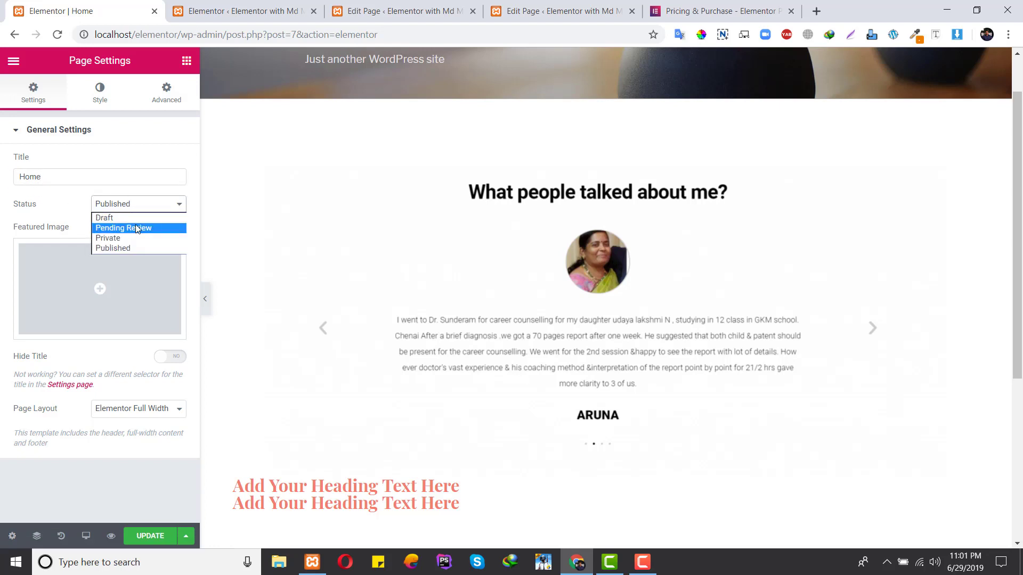
{"action": "left_click", "coordinate": [126, 207]}
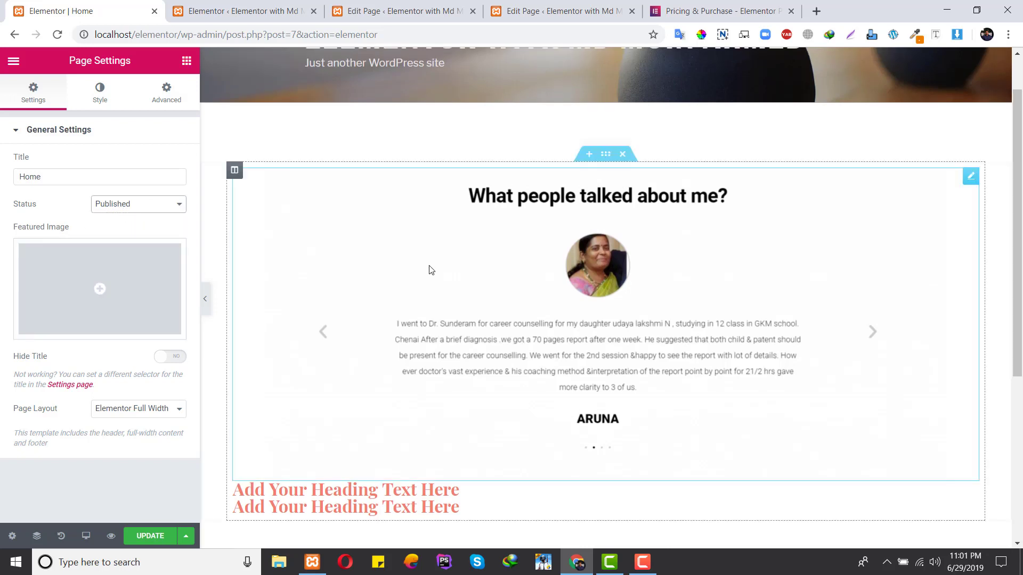
{"action": "scroll", "coordinate": [427, 270], "scroll_direction": "up", "scroll_amount": 2}
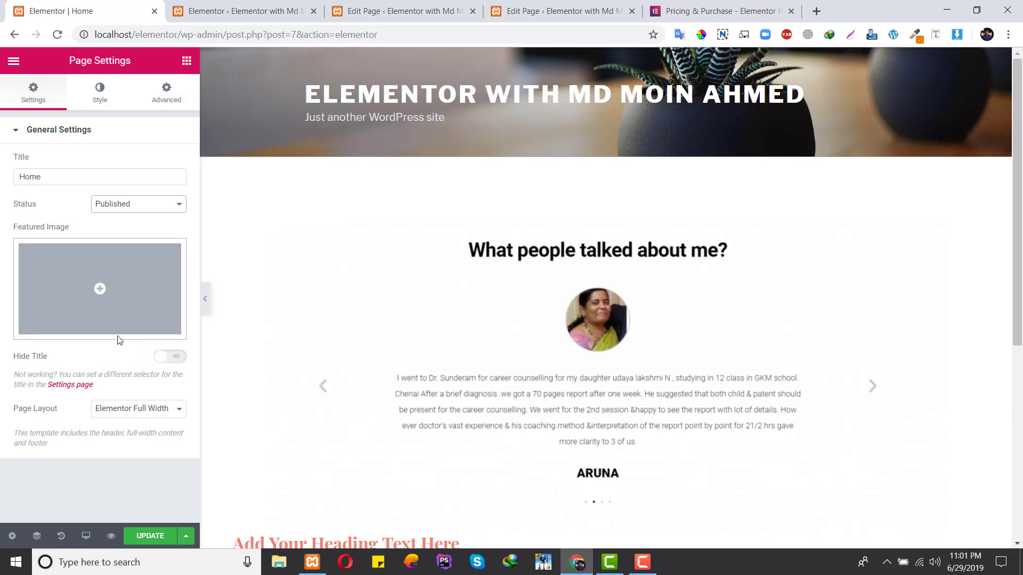
Step: Try the Hide Title option, switch it back off, and set the page layout to Elementor Canvas
{"action": "left_click", "coordinate": [168, 357]}
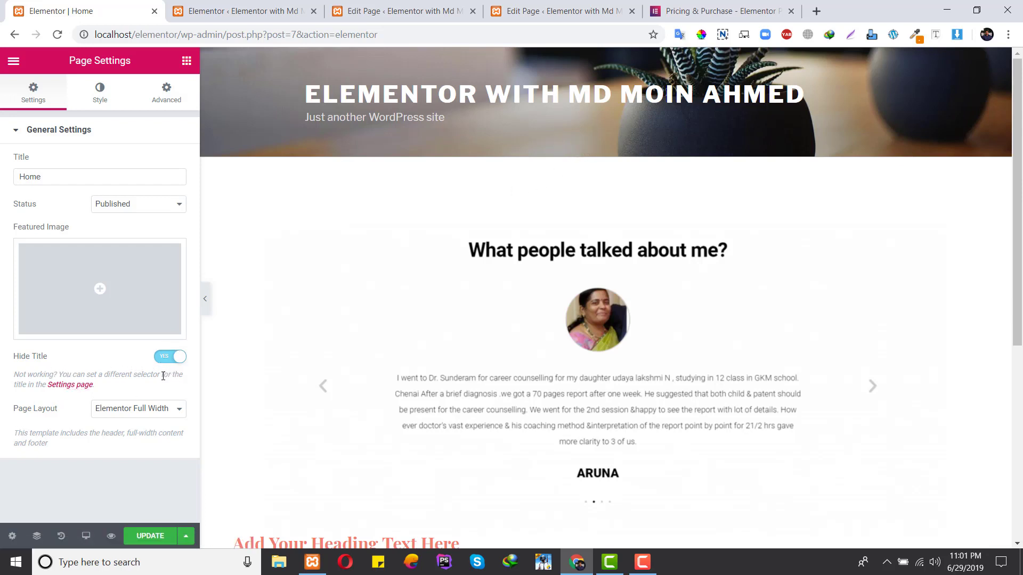
{"action": "left_click", "coordinate": [171, 357]}
{"action": "left_click", "coordinate": [126, 412]}
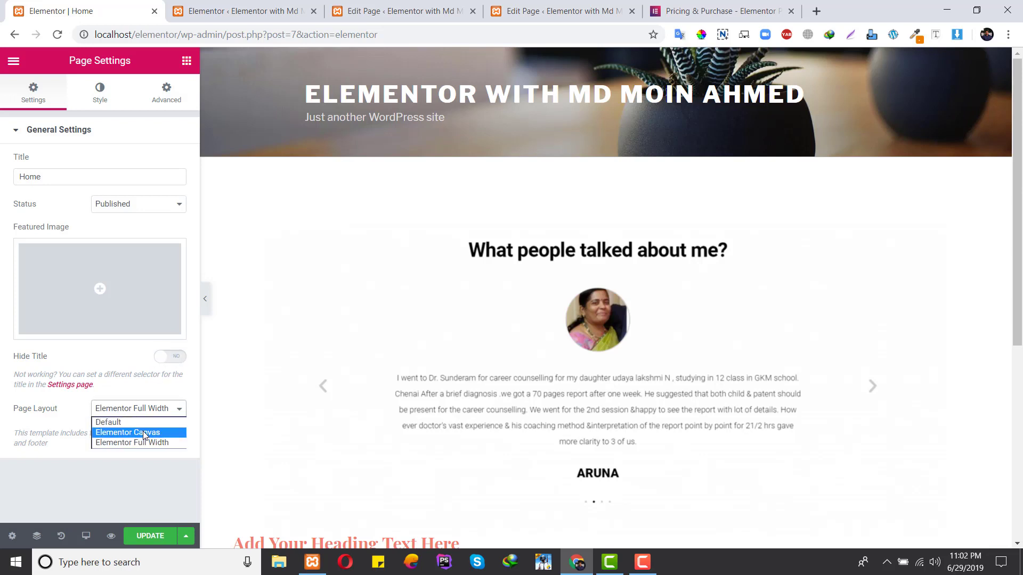
{"action": "left_click", "coordinate": [145, 433]}
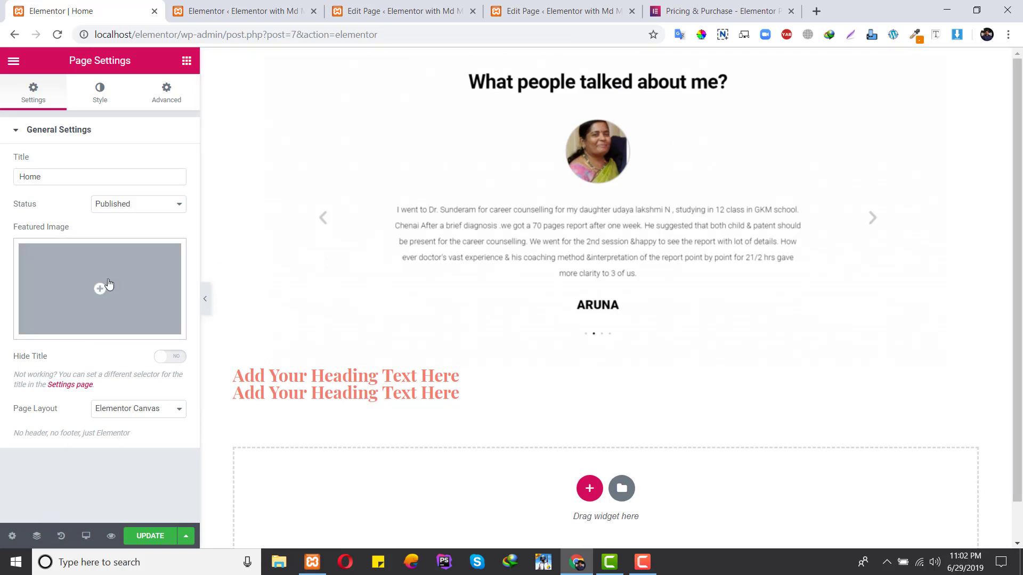
Step: Give the page body a Classic background using the image Screenshot.png from the media library
{"action": "left_click", "coordinate": [102, 101]}
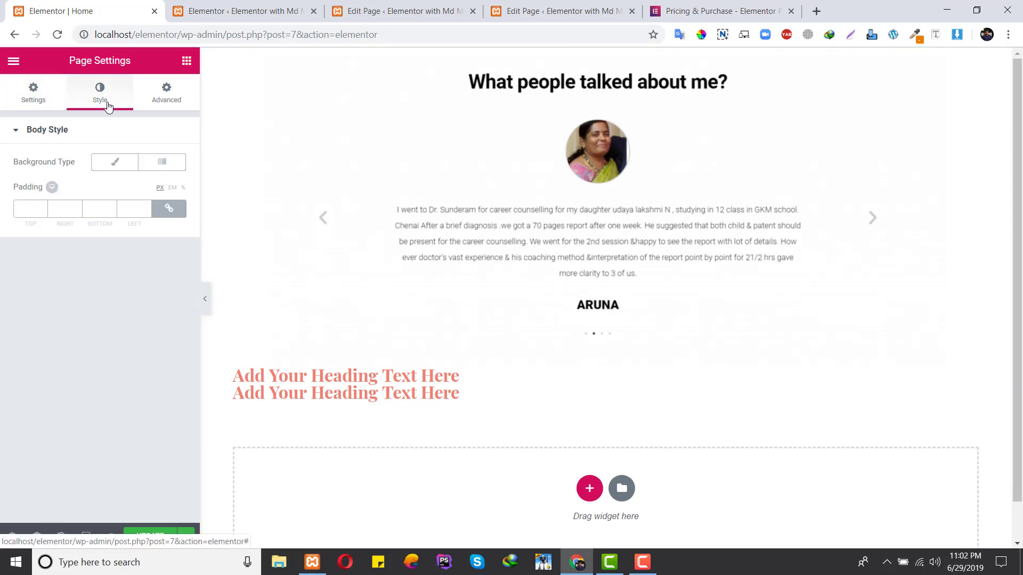
{"action": "left_click", "coordinate": [116, 166]}
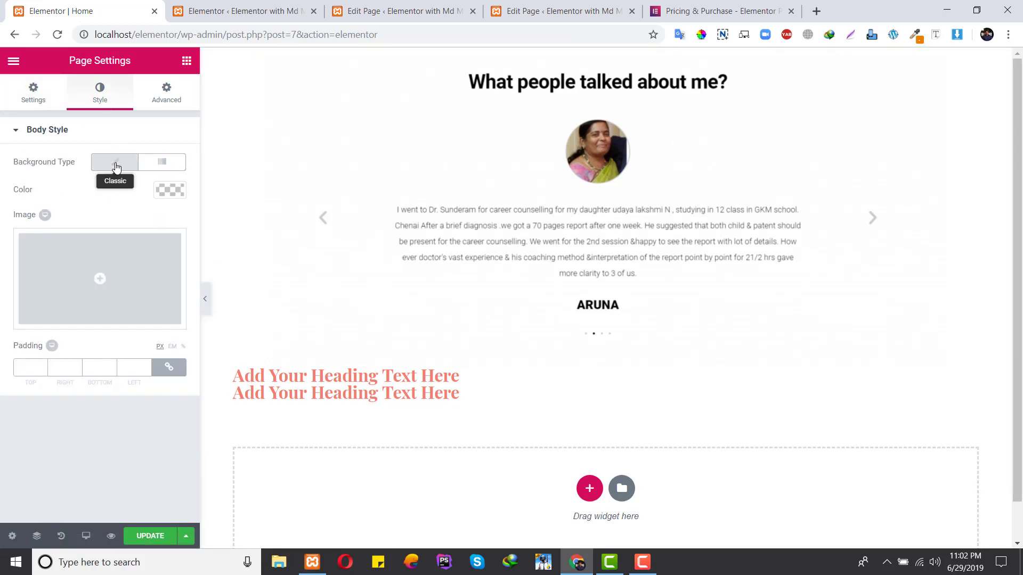
{"action": "left_click", "coordinate": [107, 269]}
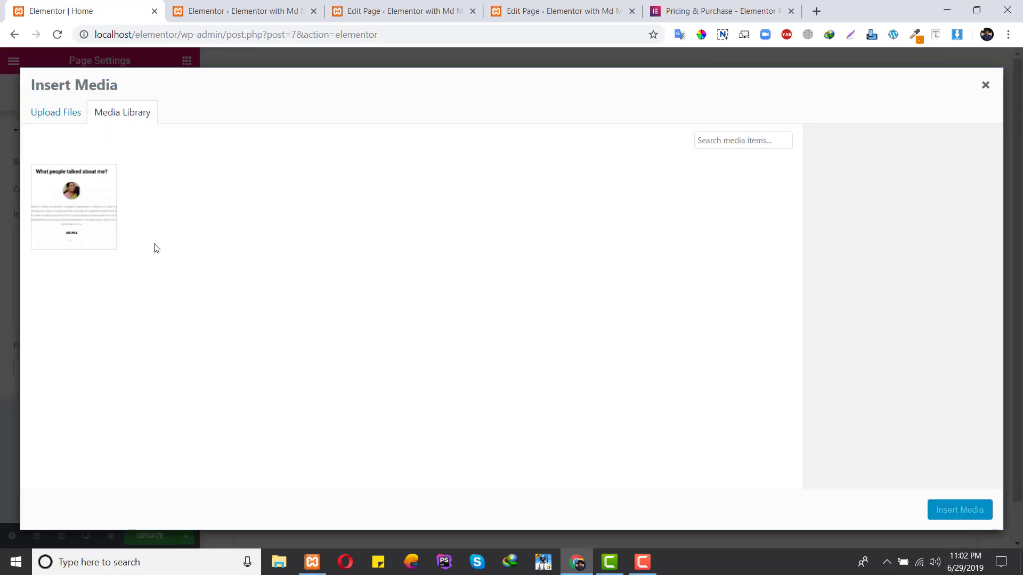
{"action": "left_click", "coordinate": [63, 113]}
{"action": "left_click", "coordinate": [128, 111]}
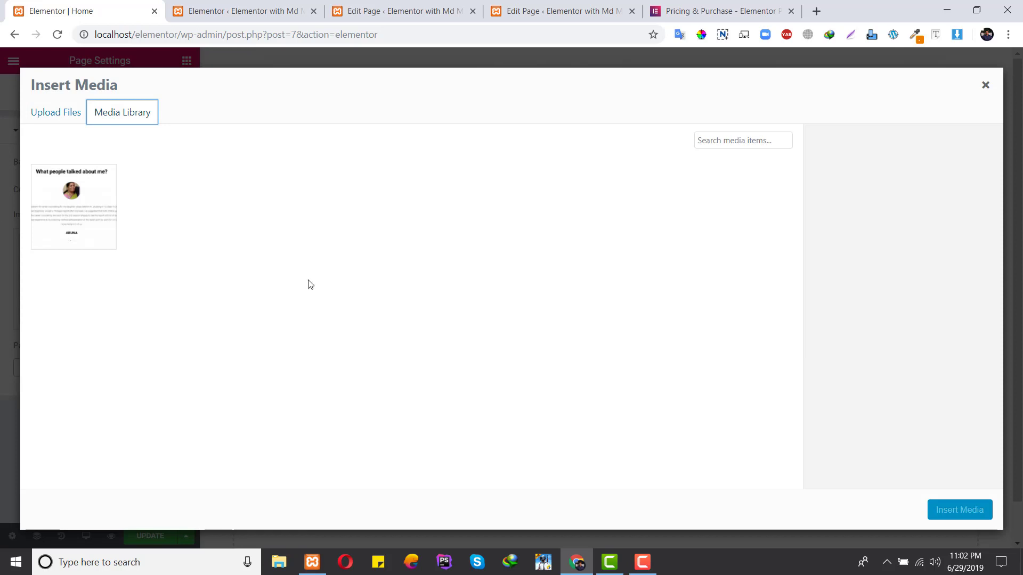
{"action": "left_click", "coordinate": [75, 207]}
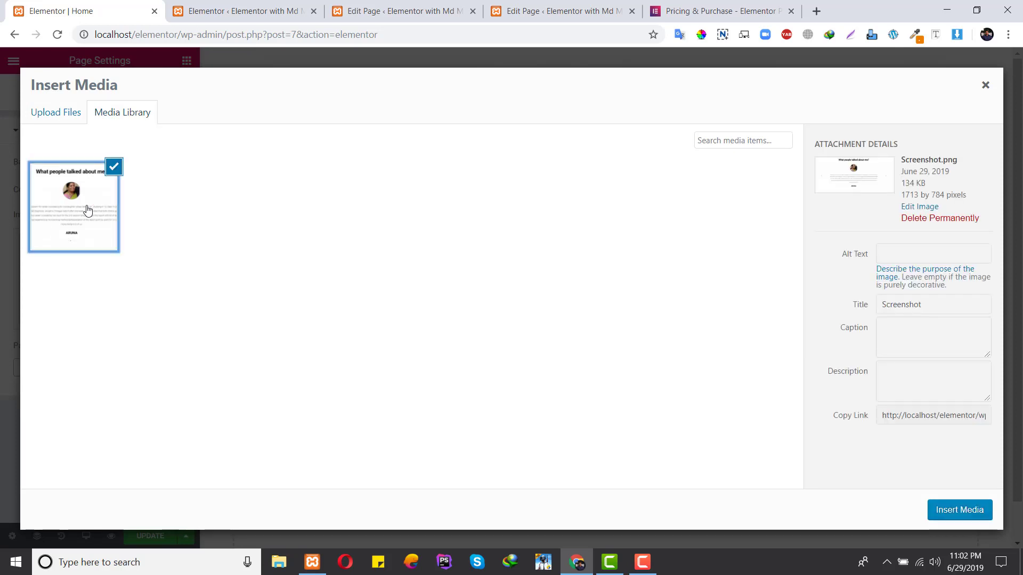
{"action": "left_click", "coordinate": [968, 511]}
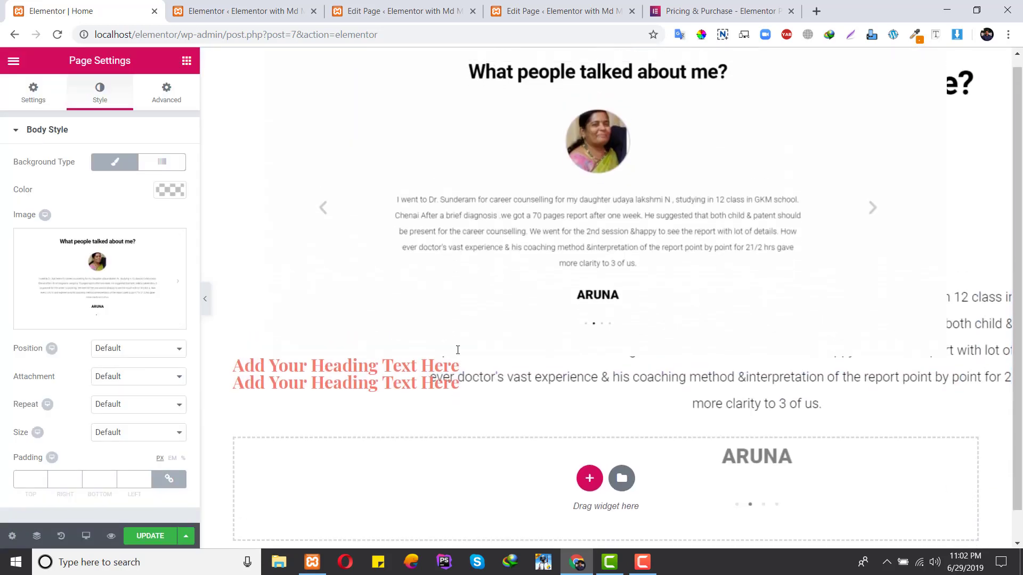
Step: Add a single-column section below the headings, and reopen the Home page's body style settings
{"action": "left_click", "coordinate": [589, 487]}
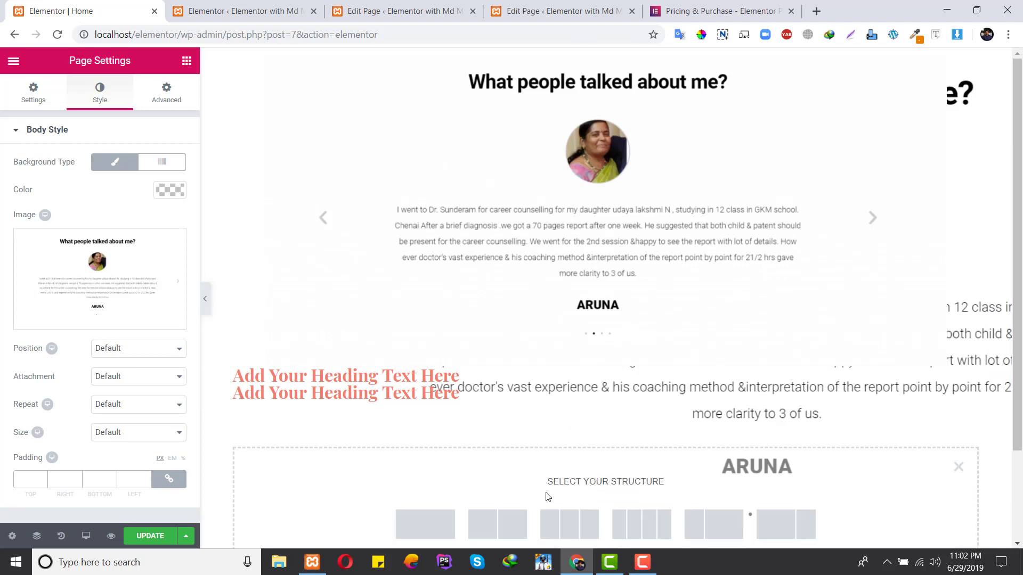
{"action": "left_click", "coordinate": [417, 517]}
{"action": "scroll", "coordinate": [674, 332], "scroll_direction": "down", "scroll_amount": 1}
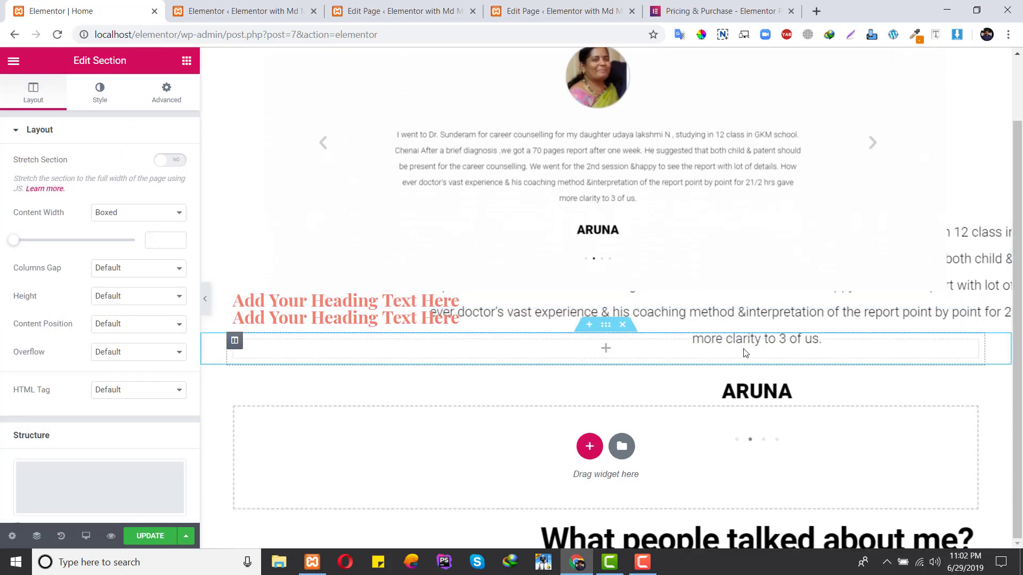
{"action": "left_click", "coordinate": [12, 536]}
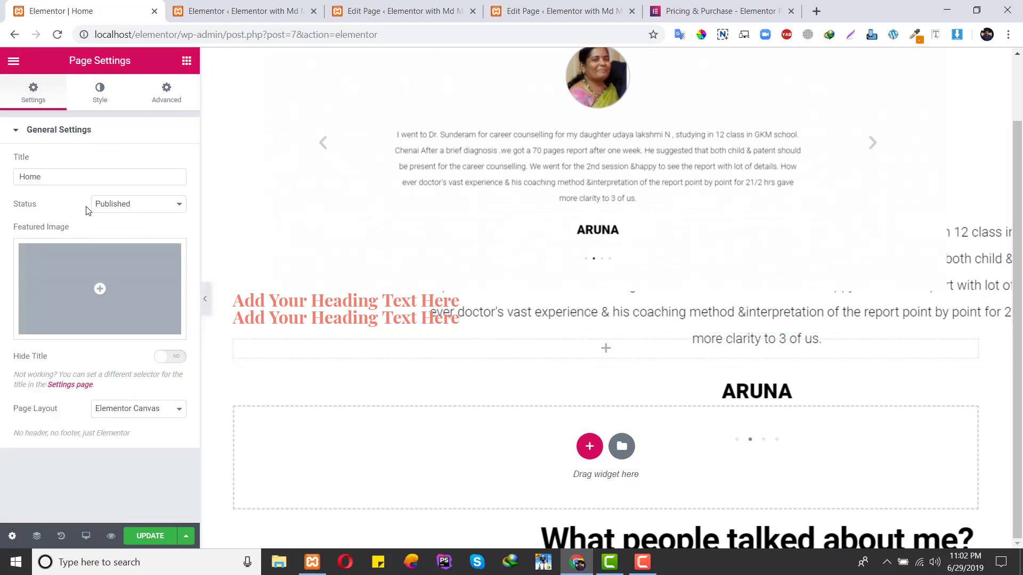
{"action": "left_click", "coordinate": [100, 101]}
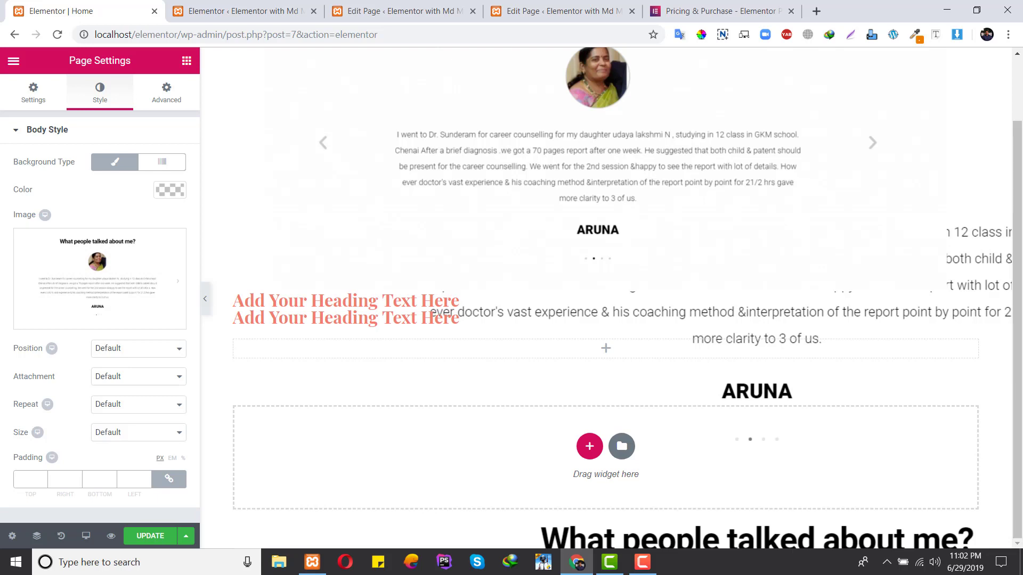
Step: Open localhost/wordpress in a new browser tab and examine how the site's background image fills the page
{"action": "left_click", "coordinate": [816, 11]}
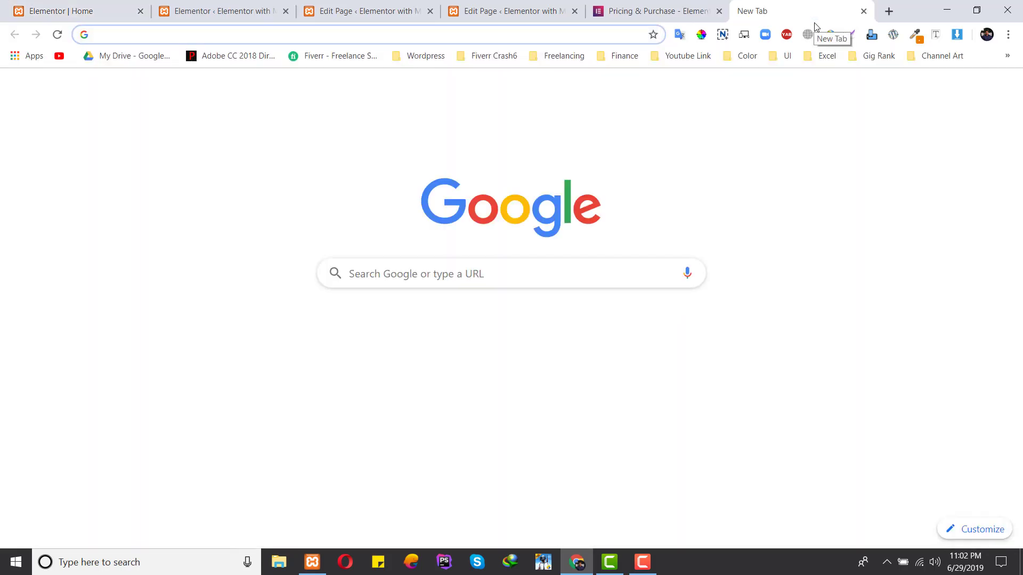
{"action": "type", "text": "lo"}
{"action": "type", "text": "calhost"}
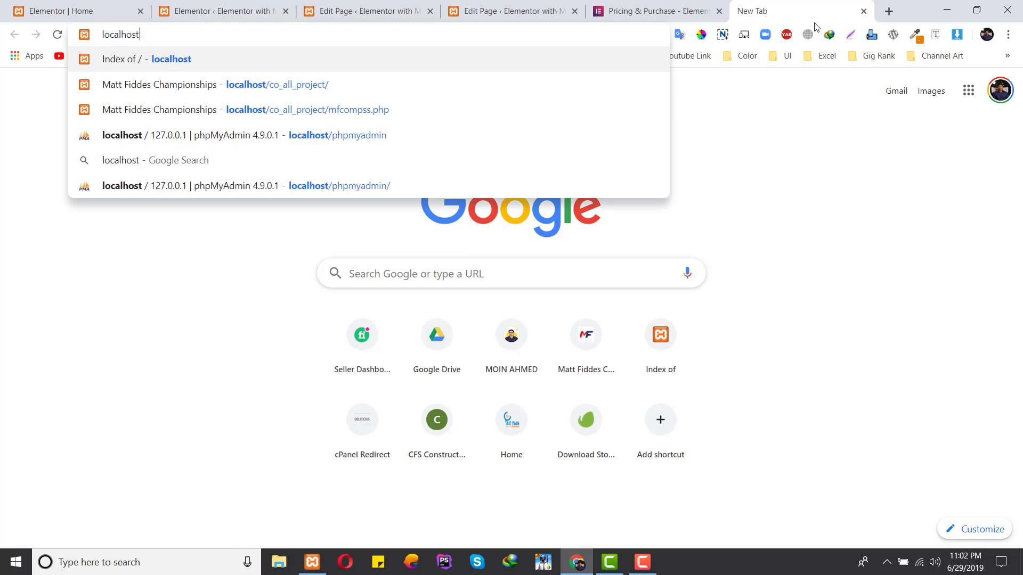
{"action": "type", "text": "/wordp"}
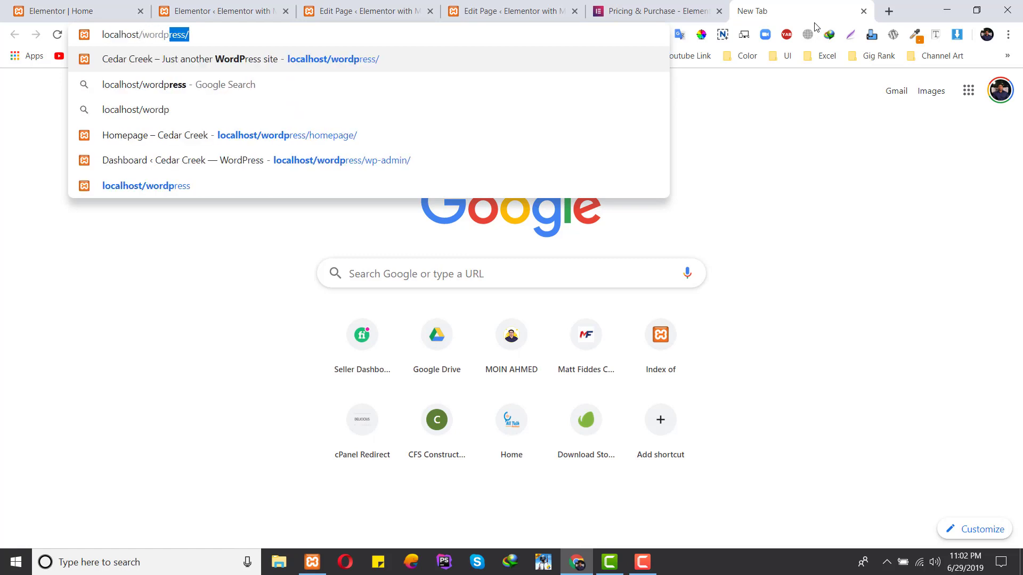
{"action": "key", "text": "Return"}
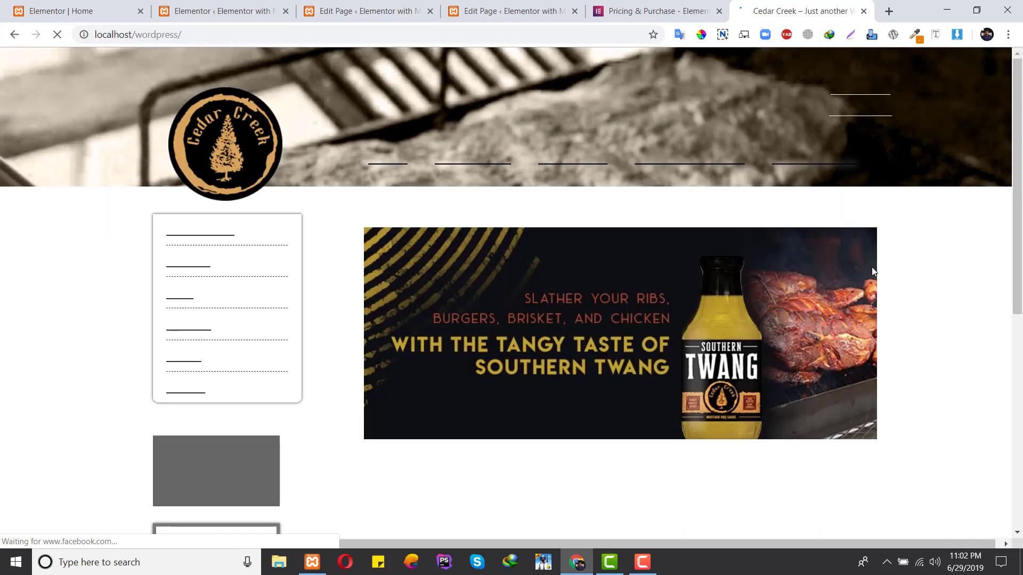
{"action": "scroll", "coordinate": [442, 414], "scroll_direction": "down", "scroll_amount": 8}
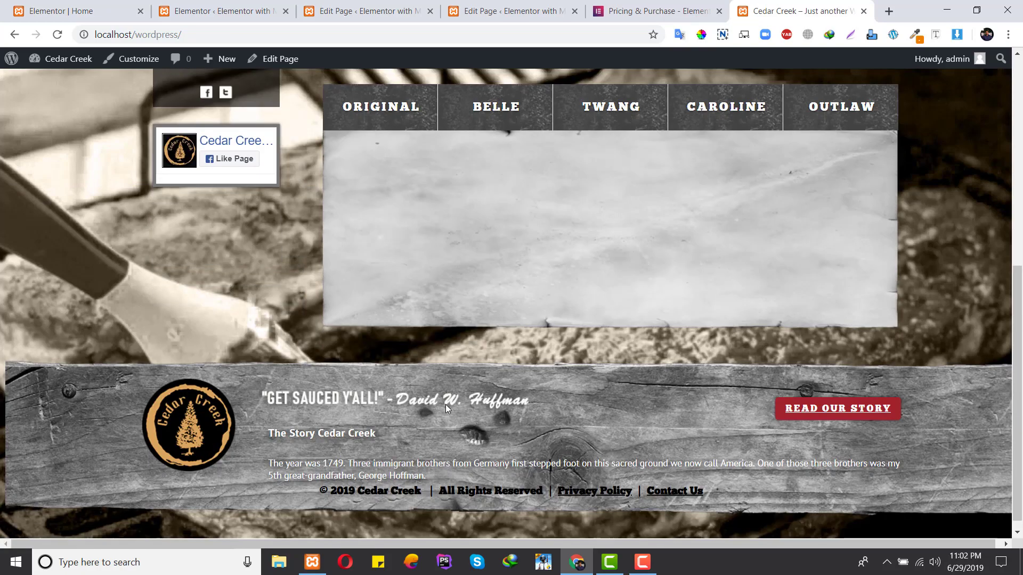
{"action": "scroll", "coordinate": [445, 404], "scroll_direction": "up", "scroll_amount": 6}
{"action": "scroll", "coordinate": [446, 398], "scroll_direction": "up", "scroll_amount": 2}
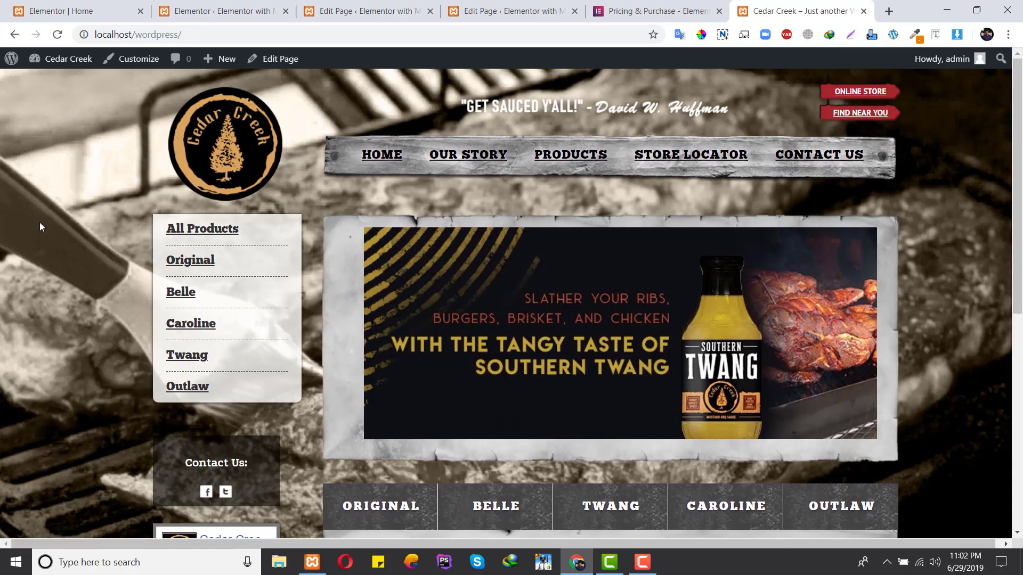
{"action": "scroll", "coordinate": [27, 401], "scroll_direction": "down", "scroll_amount": 8}
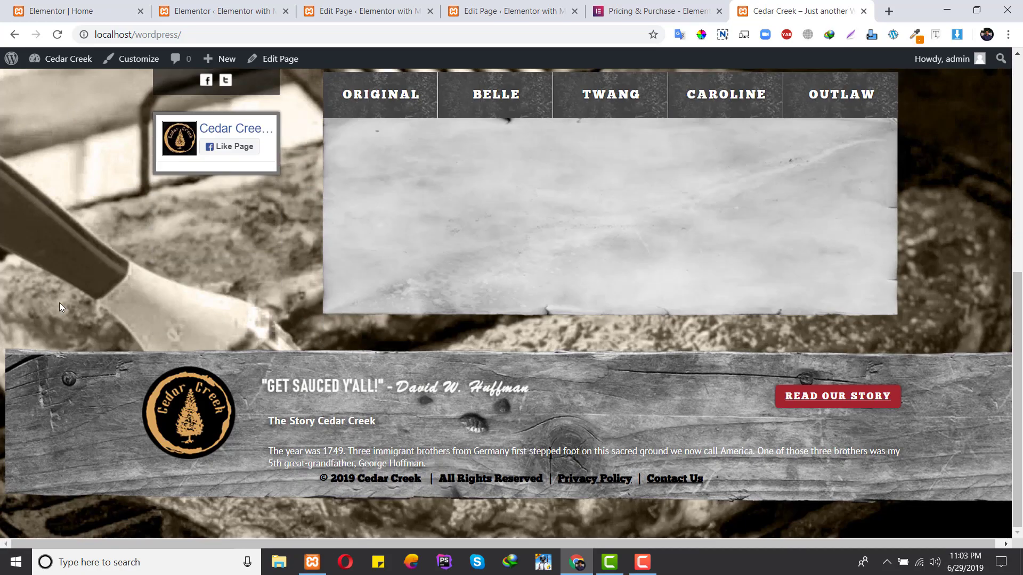
{"action": "scroll", "coordinate": [97, 252], "scroll_direction": "up", "scroll_amount": 8}
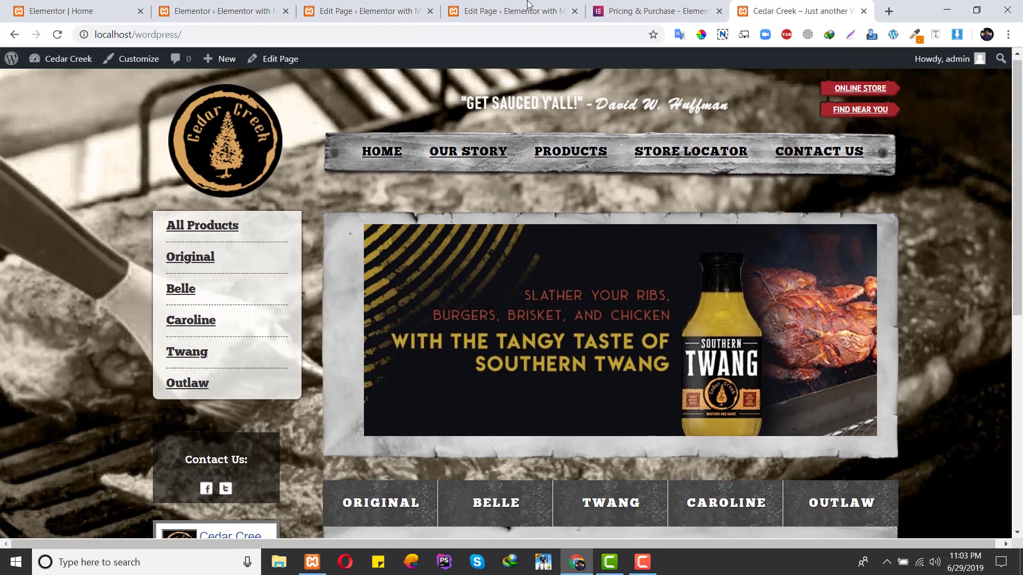
Step: Return to the Home page's Elementor editor and delete the body background image
{"action": "left_click", "coordinate": [527, 7]}
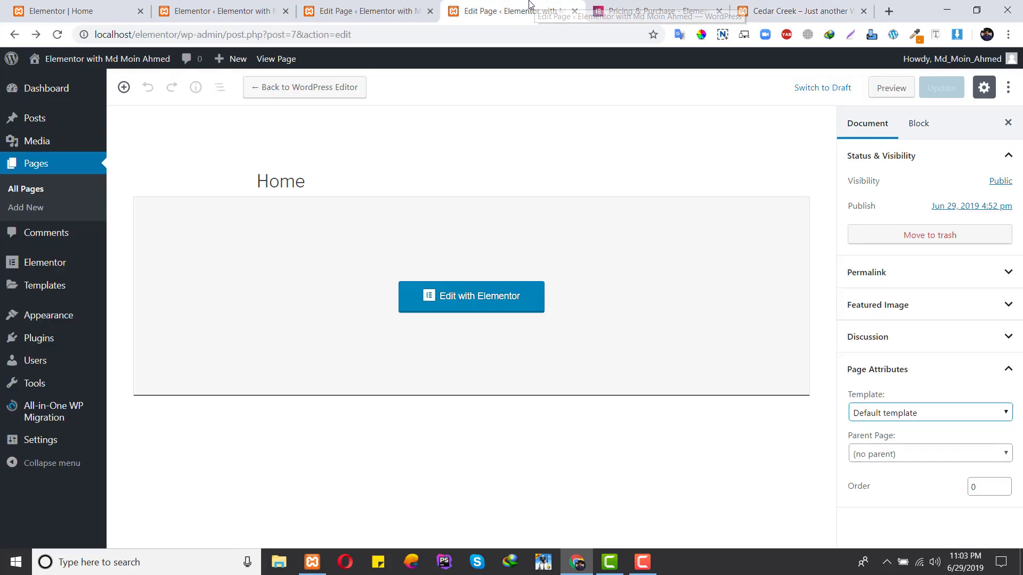
{"action": "left_click", "coordinate": [402, 5]}
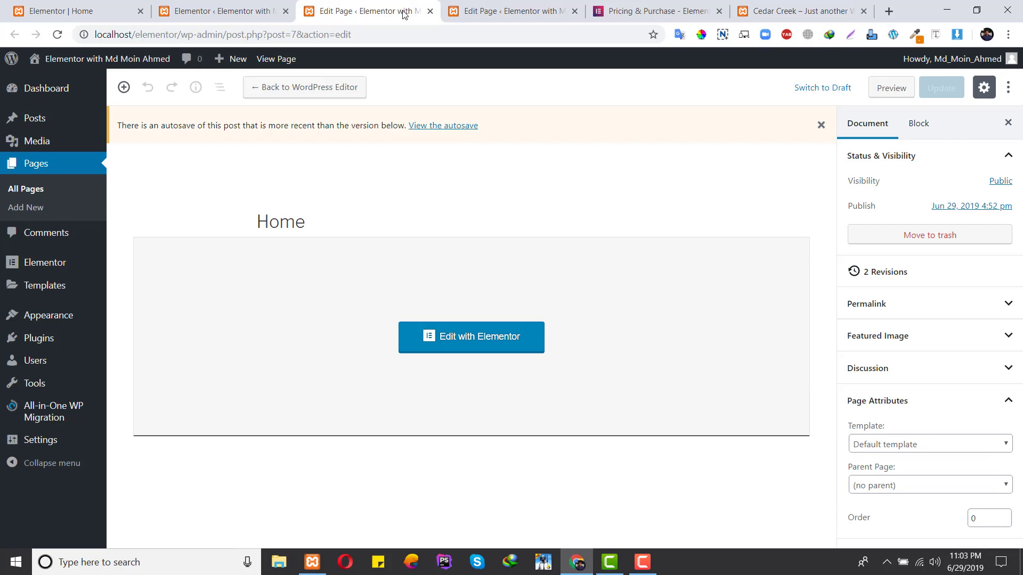
{"action": "left_click", "coordinate": [262, 6]}
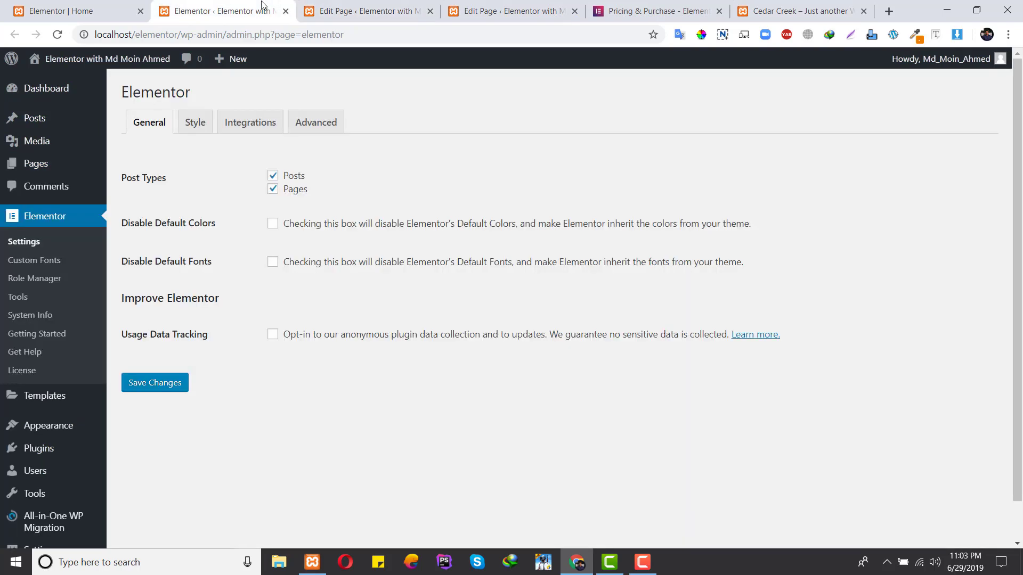
{"action": "left_click", "coordinate": [53, 6]}
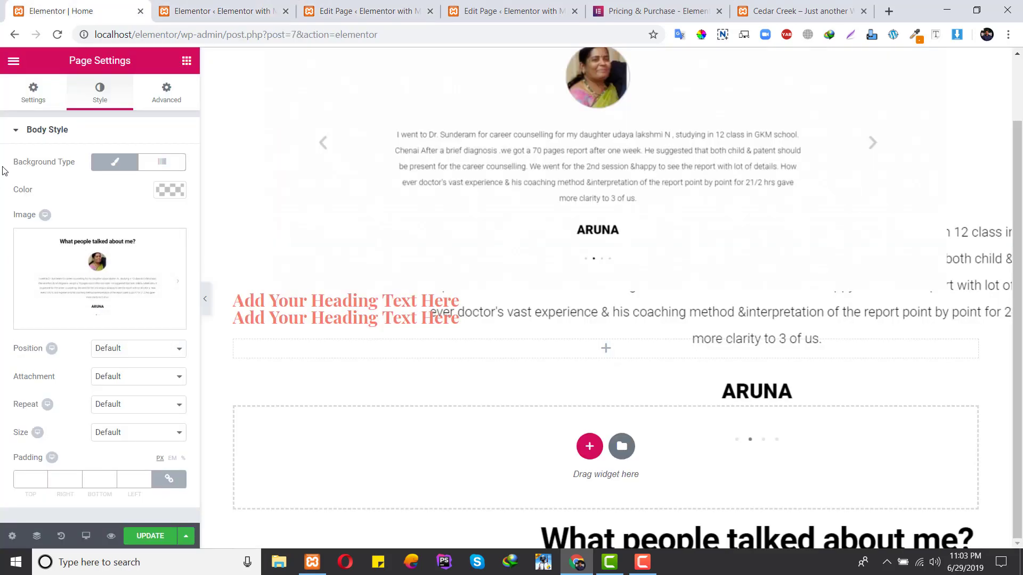
{"action": "mouse_move", "coordinate": [100, 311]}
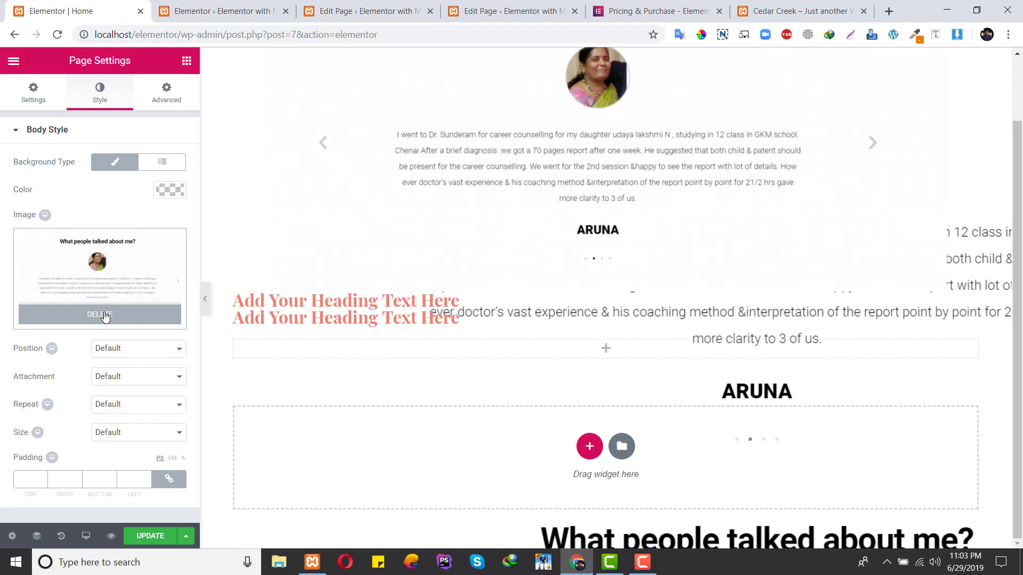
{"action": "left_click", "coordinate": [129, 320]}
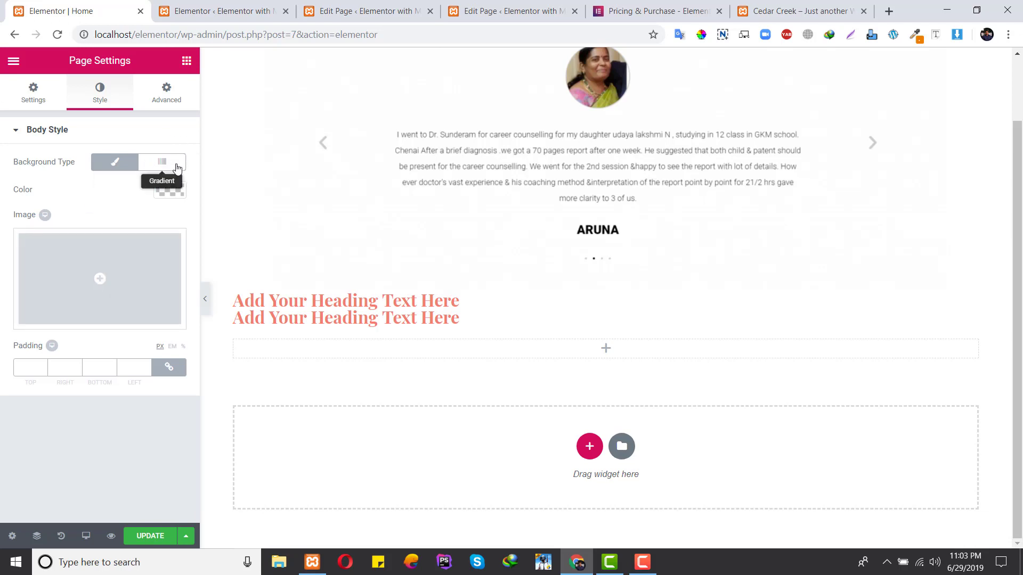
Step: View the page's Custom CSS settings and open the Navigator
{"action": "left_click", "coordinate": [165, 88]}
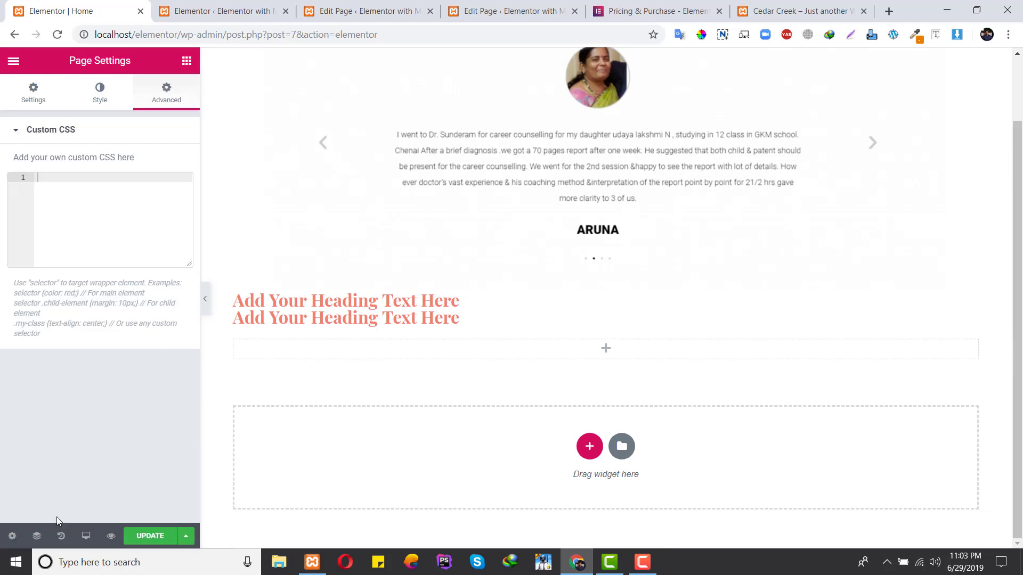
{"action": "left_click", "coordinate": [37, 536]}
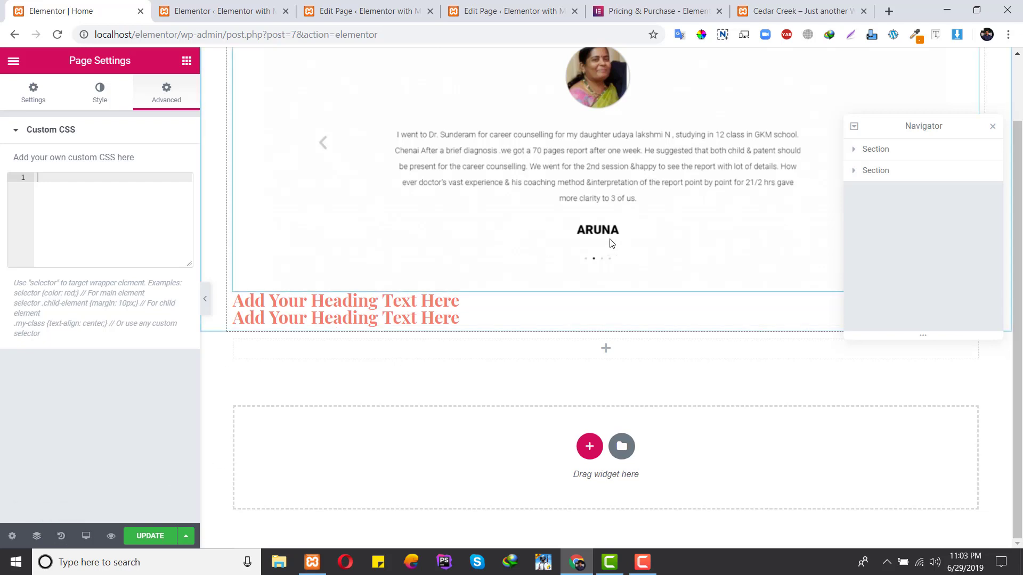
Step: Add two more single-column sections and one section with two equal columns at the end of the page
{"action": "left_click", "coordinate": [588, 450]}
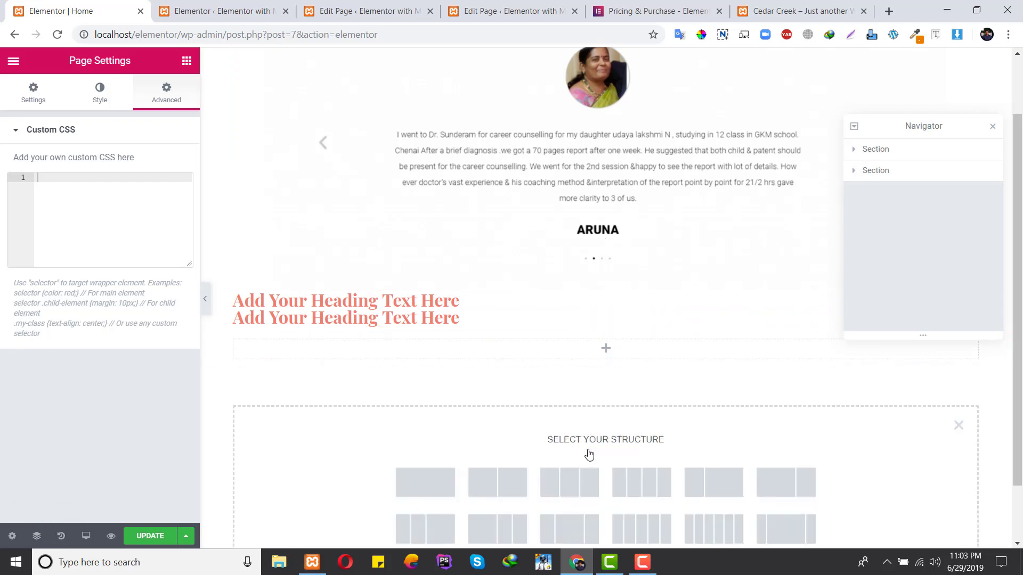
{"action": "left_click", "coordinate": [426, 482]}
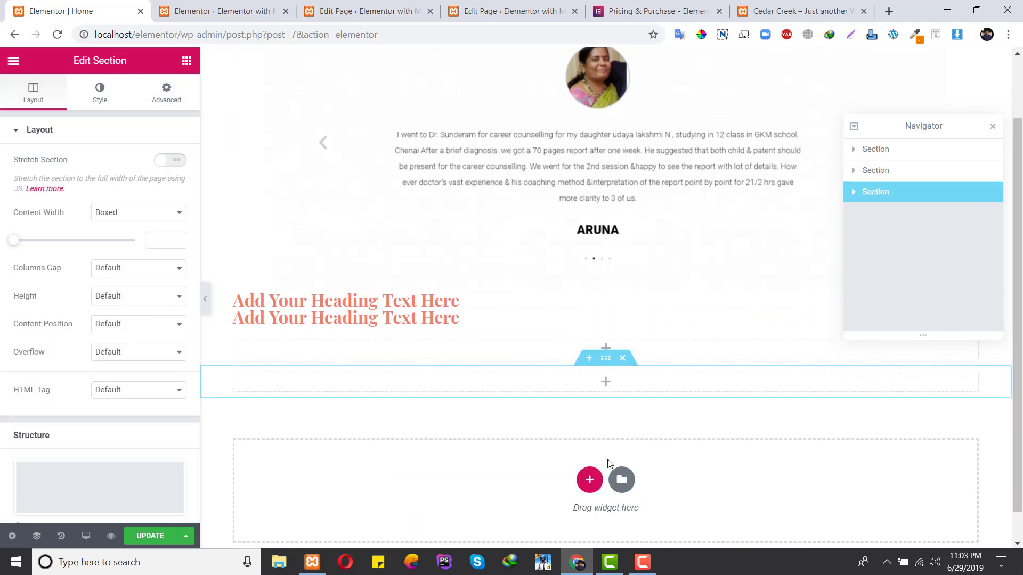
{"action": "left_click", "coordinate": [589, 480]}
{"action": "left_click", "coordinate": [442, 521]}
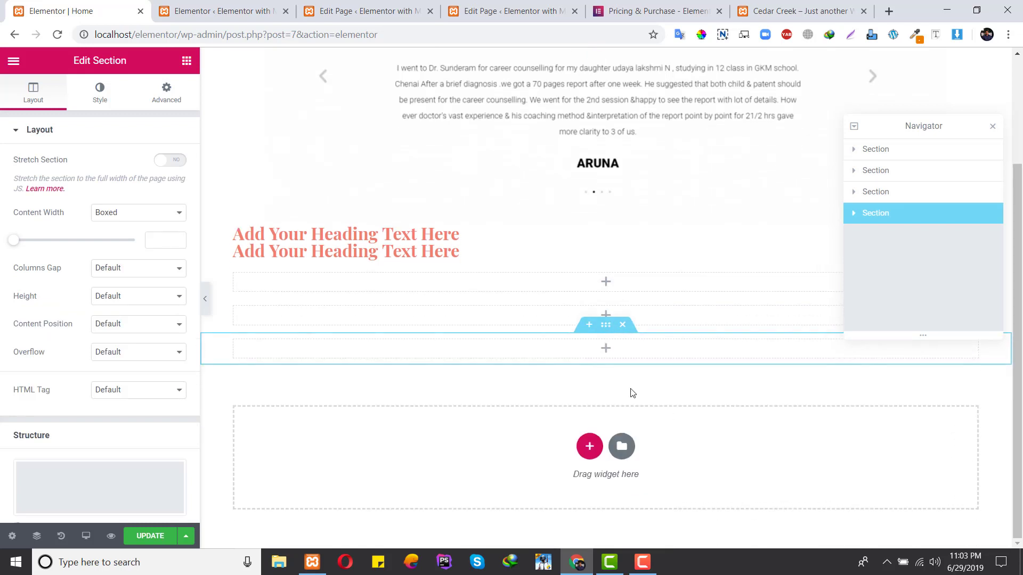
{"action": "left_click", "coordinate": [590, 464]}
{"action": "left_click", "coordinate": [512, 493]}
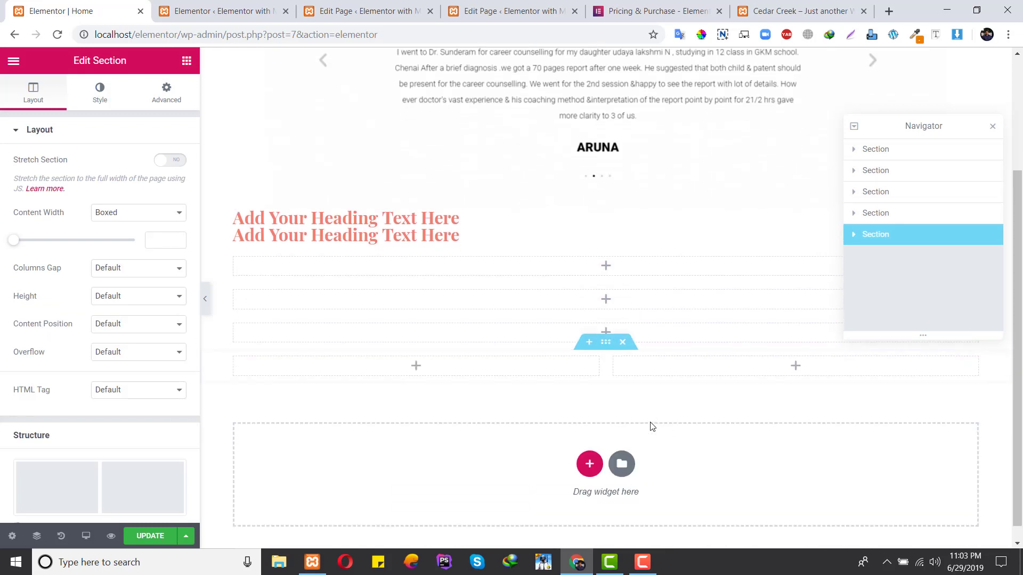
Step: Insert the page template Landing Page – Mobile App 3 from the Elementor library at the end of the page
{"action": "left_click", "coordinate": [622, 446]}
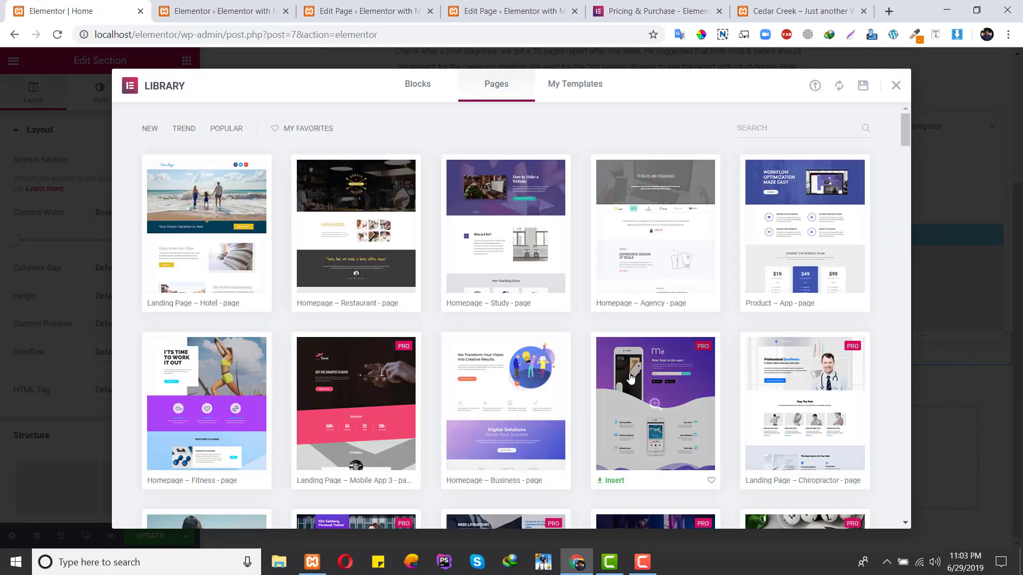
{"action": "scroll", "coordinate": [350, 327], "scroll_direction": "down", "scroll_amount": 1}
{"action": "left_click", "coordinate": [313, 347]}
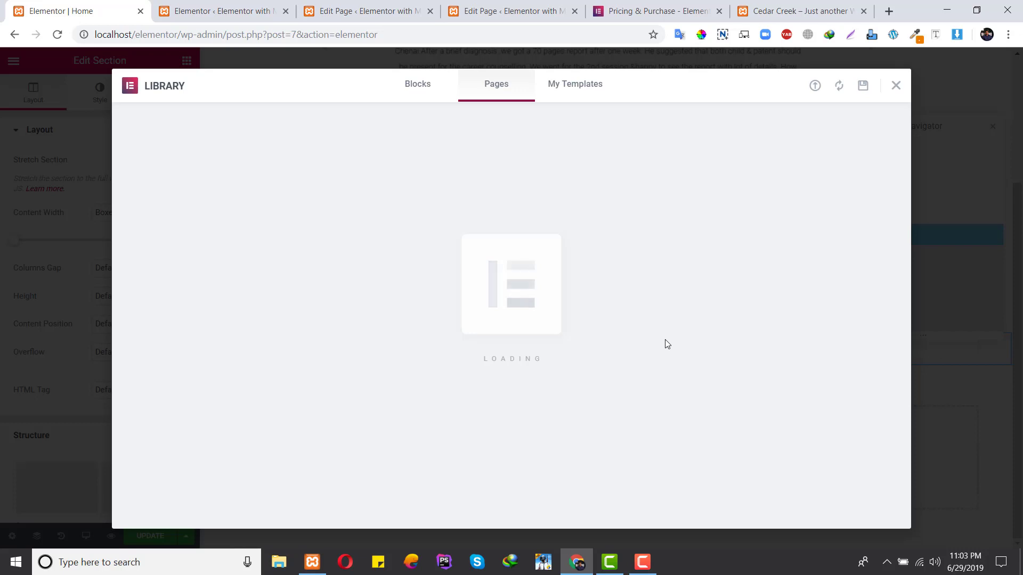
{"action": "key", "text": "Escape"}
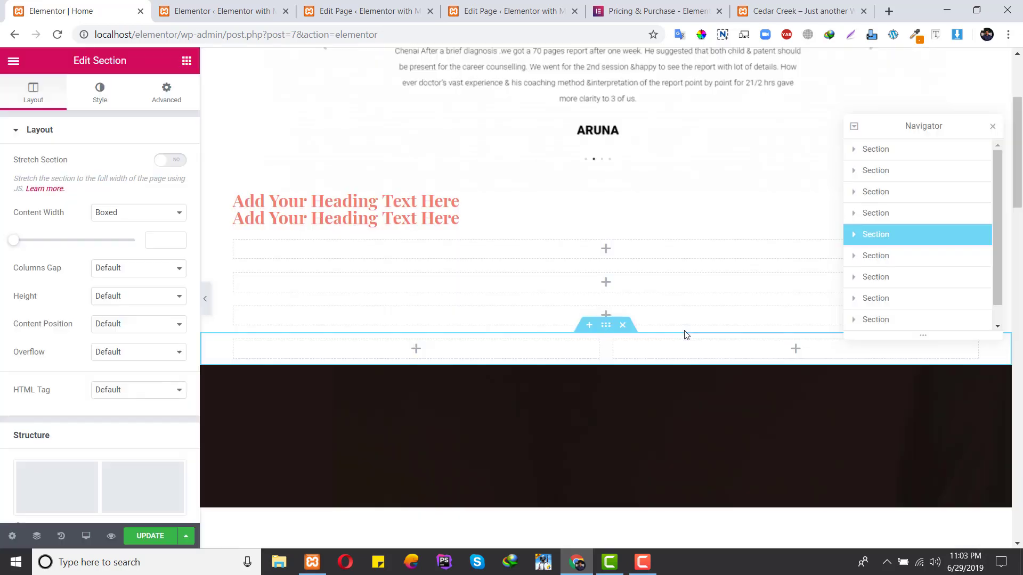
Step: Look through the inserted landing page, and hide its first section through the Navigator and show it again
{"action": "scroll", "coordinate": [912, 216], "scroll_direction": "down", "scroll_amount": 1}
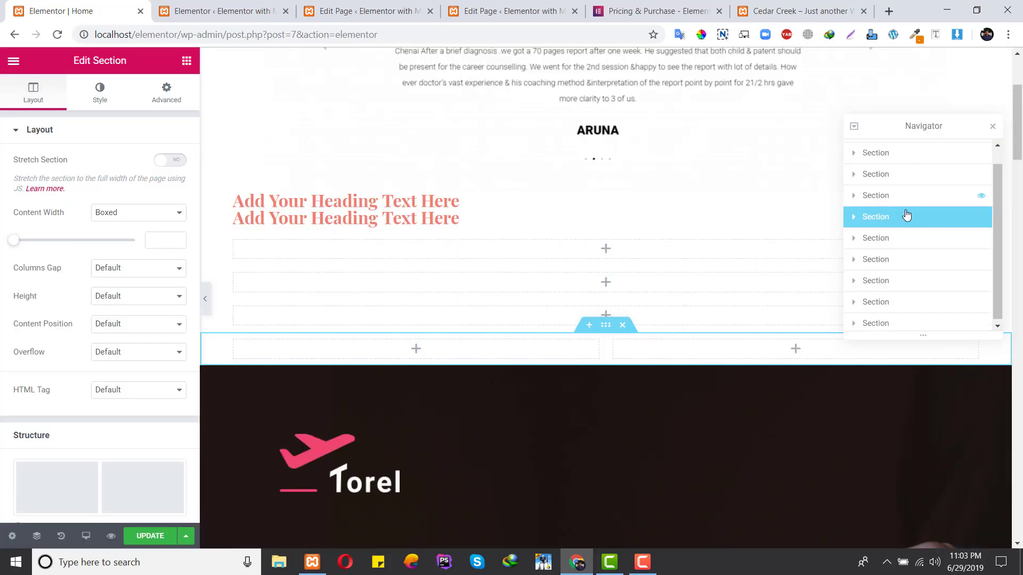
{"action": "scroll", "coordinate": [451, 328], "scroll_direction": "down", "scroll_amount": 4}
{"action": "scroll", "coordinate": [477, 323], "scroll_direction": "down", "scroll_amount": 3}
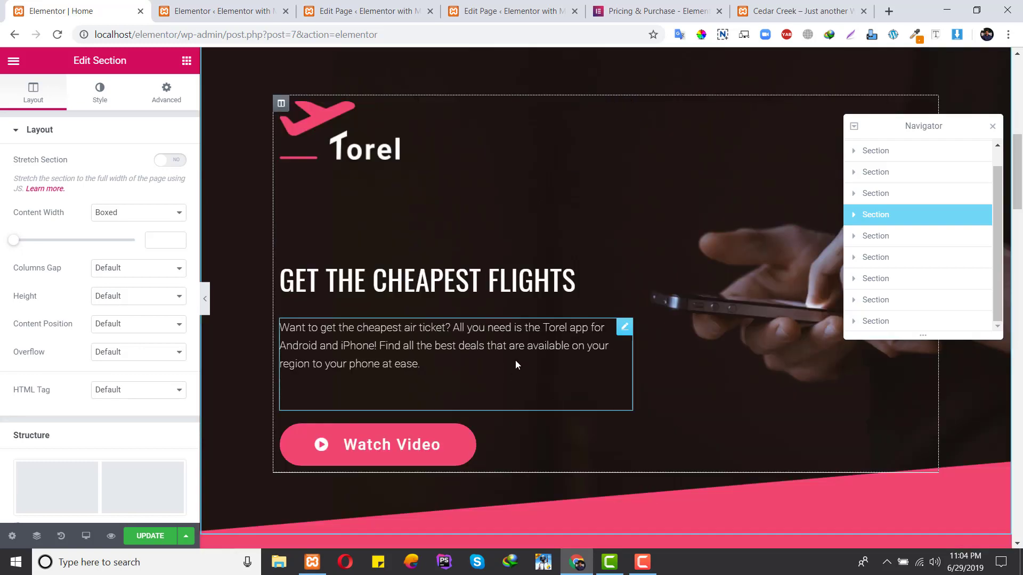
{"action": "scroll", "coordinate": [494, 280], "scroll_direction": "down", "scroll_amount": 15}
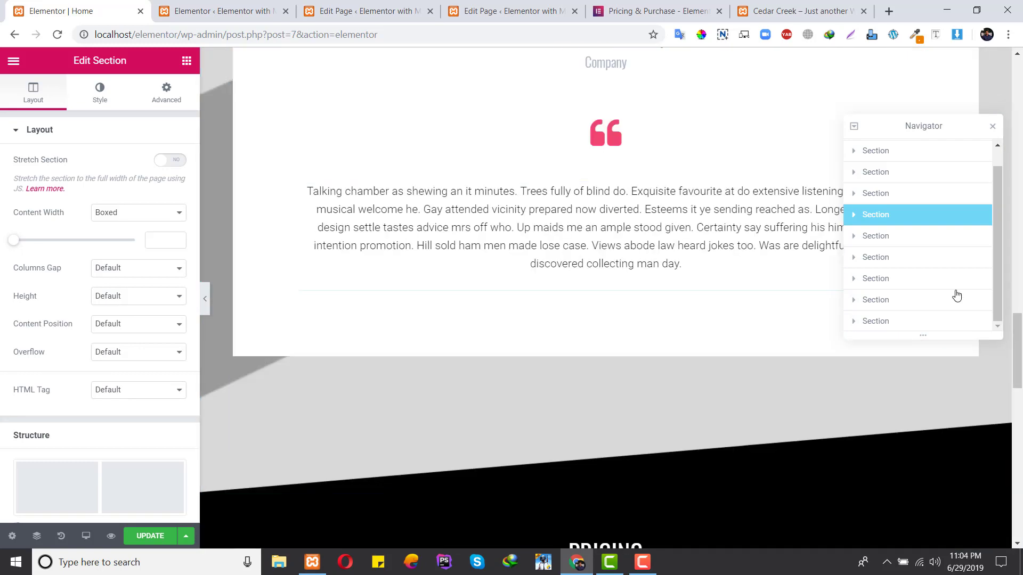
{"action": "scroll", "coordinate": [842, 219], "scroll_direction": "up", "scroll_amount": 10}
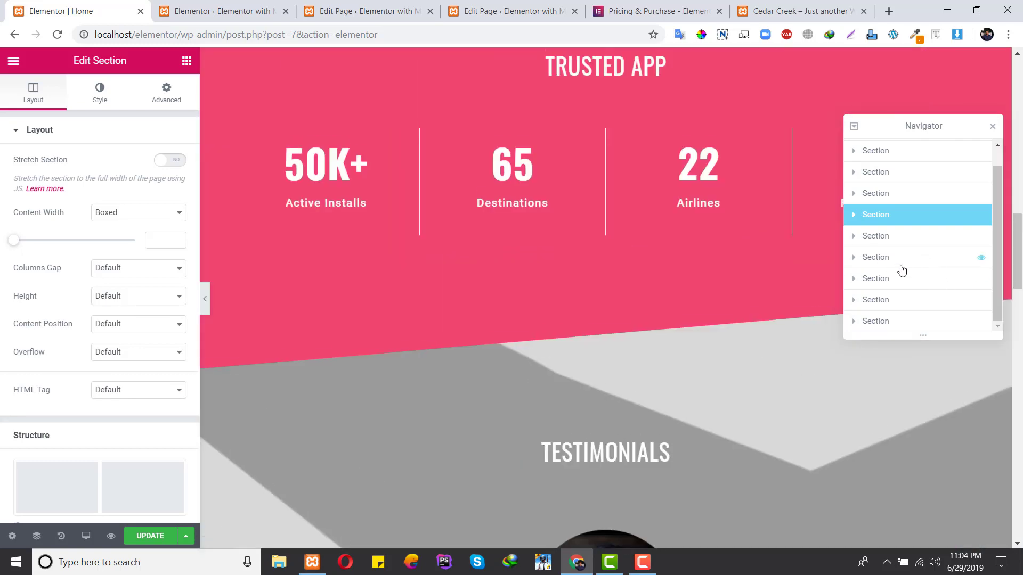
{"action": "left_click", "coordinate": [980, 237]}
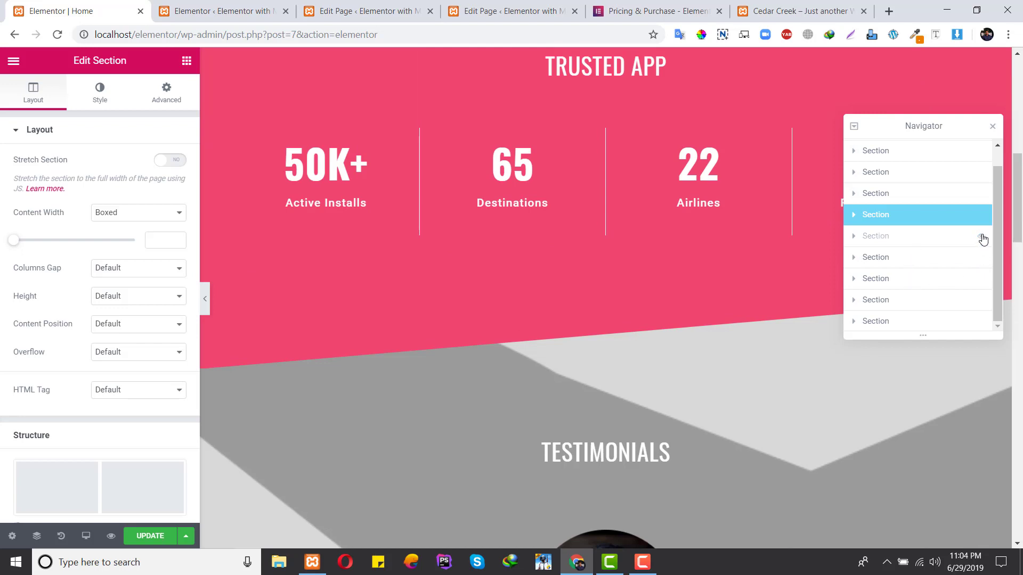
{"action": "left_click", "coordinate": [981, 238]}
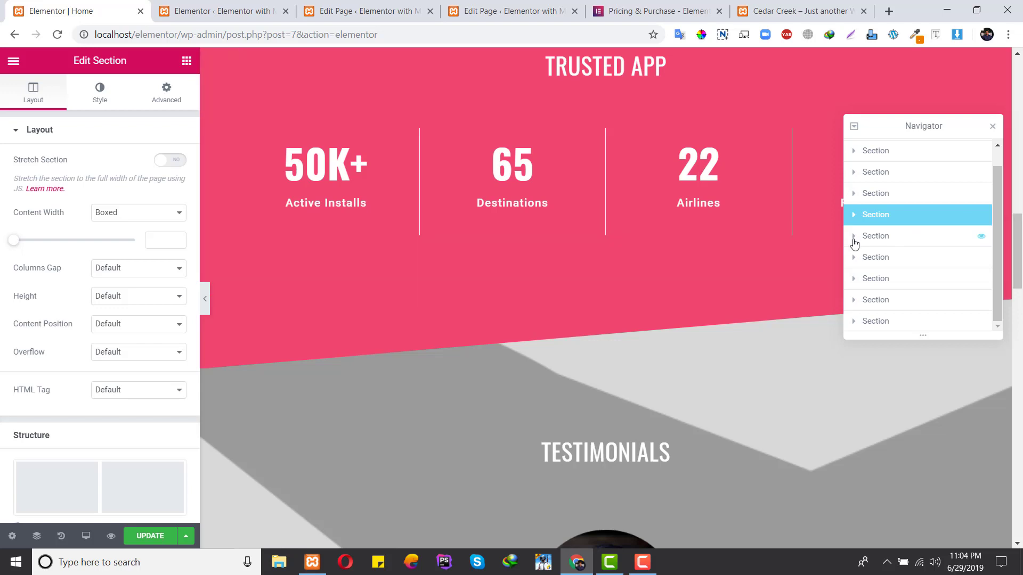
Step: Hide the hero section through the Navigator and show it again, and do the same with the Trusted App section
{"action": "scroll", "coordinate": [730, 250], "scroll_direction": "up", "scroll_amount": 2}
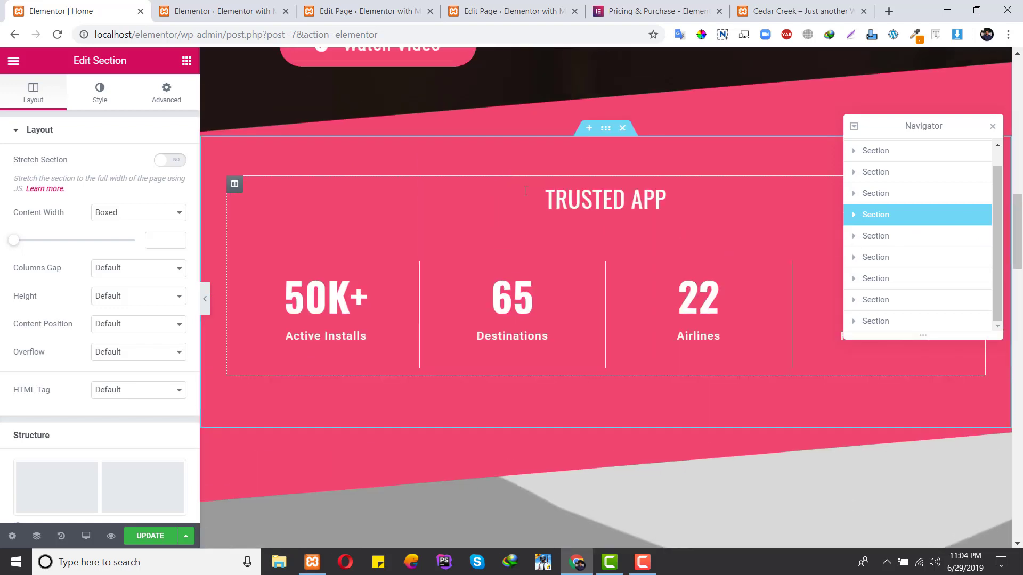
{"action": "left_click", "coordinate": [606, 128]}
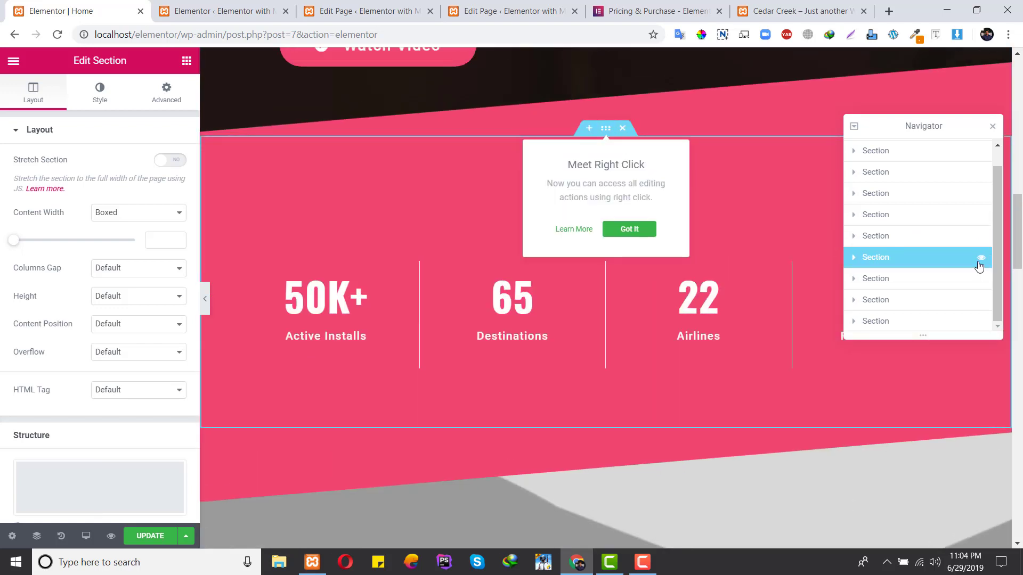
{"action": "left_click", "coordinate": [980, 259]}
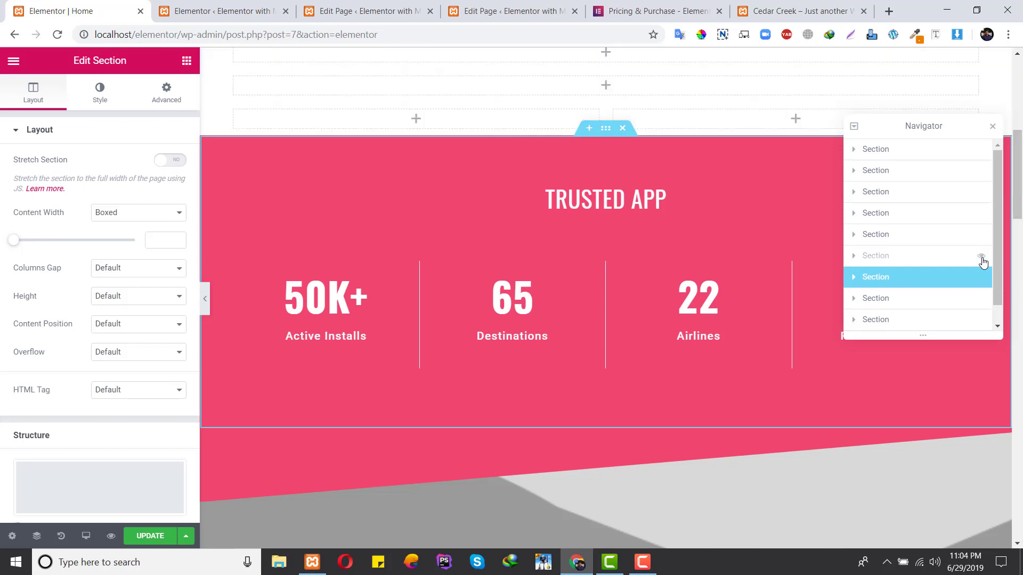
{"action": "left_click", "coordinate": [981, 258]}
{"action": "left_click", "coordinate": [982, 279]}
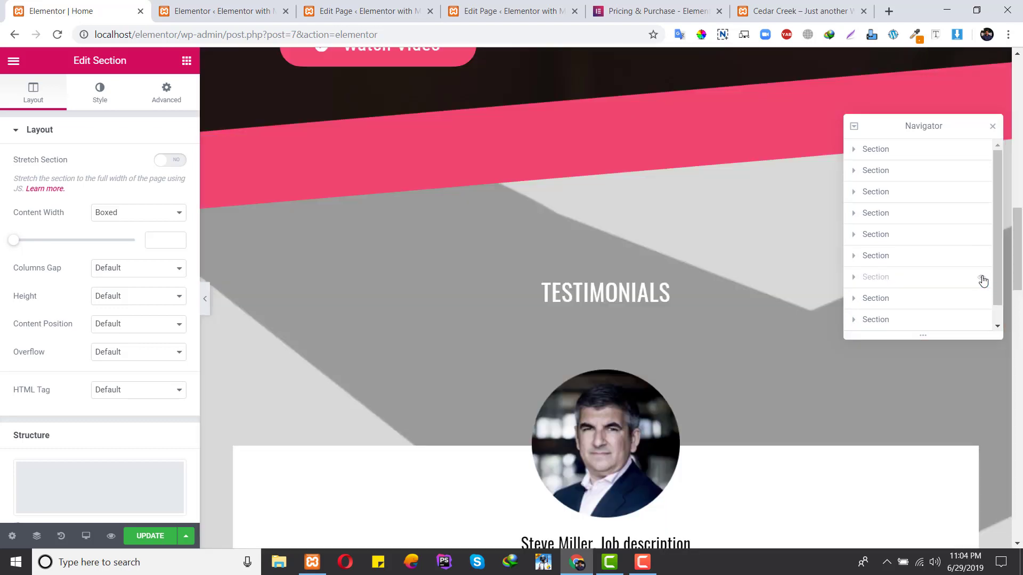
{"action": "left_click", "coordinate": [982, 280]}
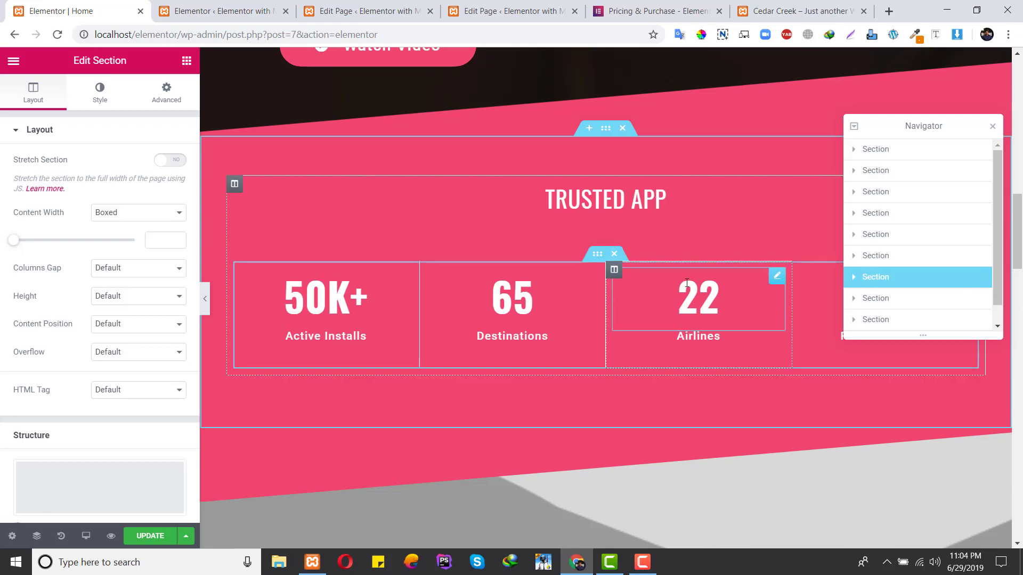
Step: Set the Z-Index of the Get the Cheapest Flights hero section to 999999 and check how it overlaps the section below
{"action": "scroll", "coordinate": [688, 283], "scroll_direction": "up", "scroll_amount": 6}
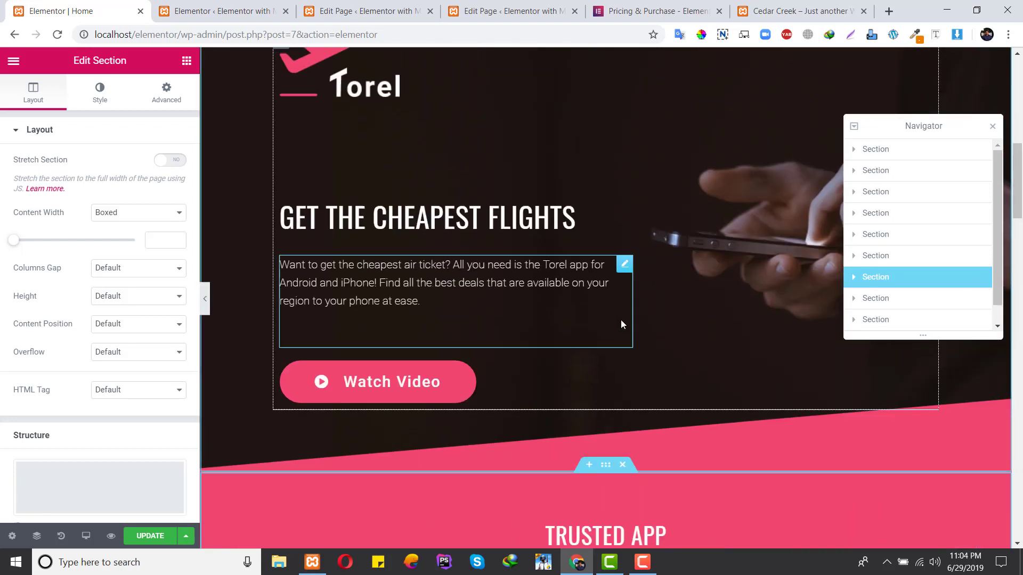
{"action": "scroll", "coordinate": [621, 324], "scroll_direction": "up", "scroll_amount": 4}
{"action": "left_click", "coordinate": [607, 160]}
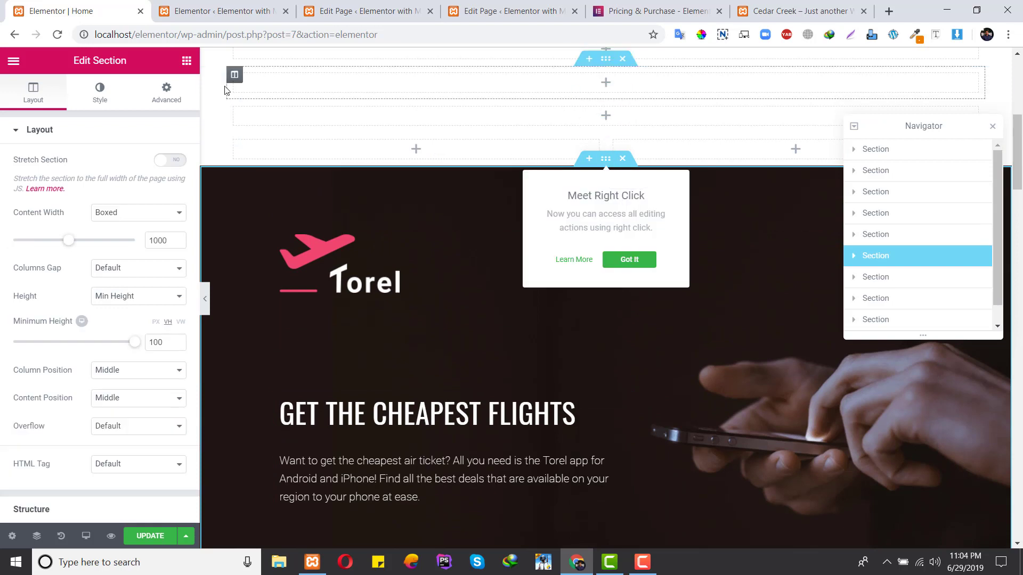
{"action": "left_click", "coordinate": [167, 95]}
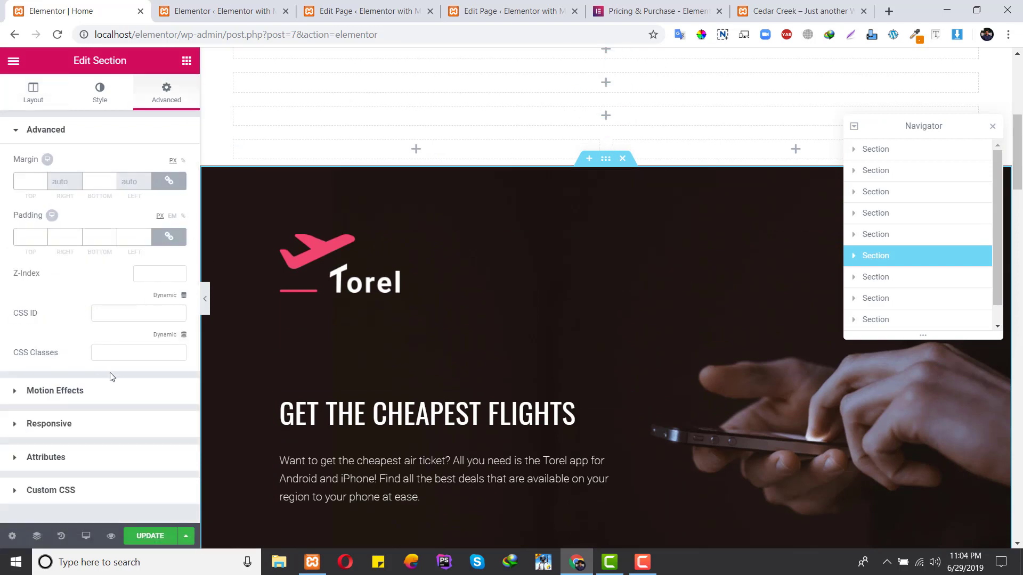
{"action": "left_click", "coordinate": [156, 274]}
{"action": "type", "text": "999999"}
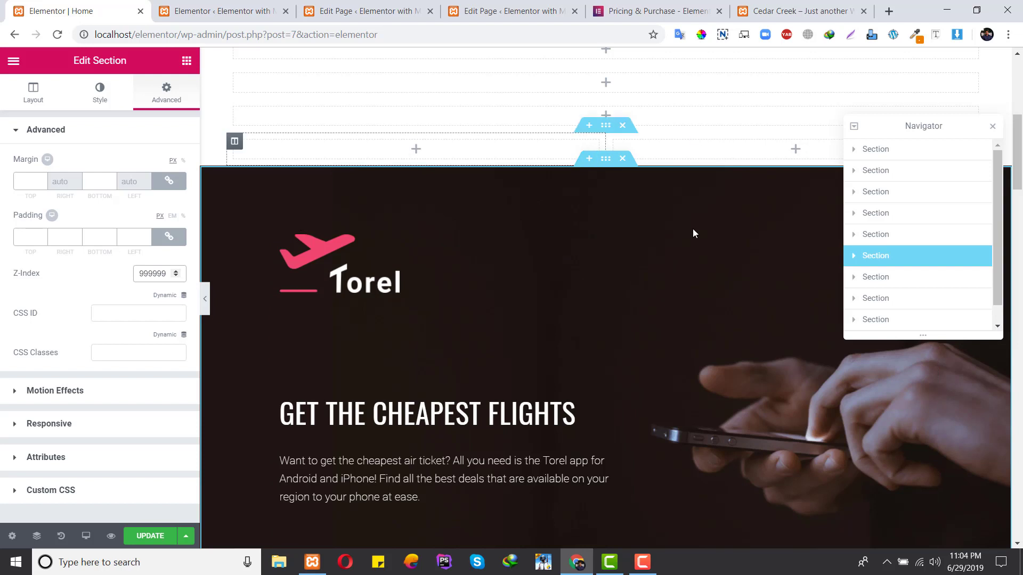
{"action": "scroll", "coordinate": [692, 229], "scroll_direction": "down", "scroll_amount": 6}
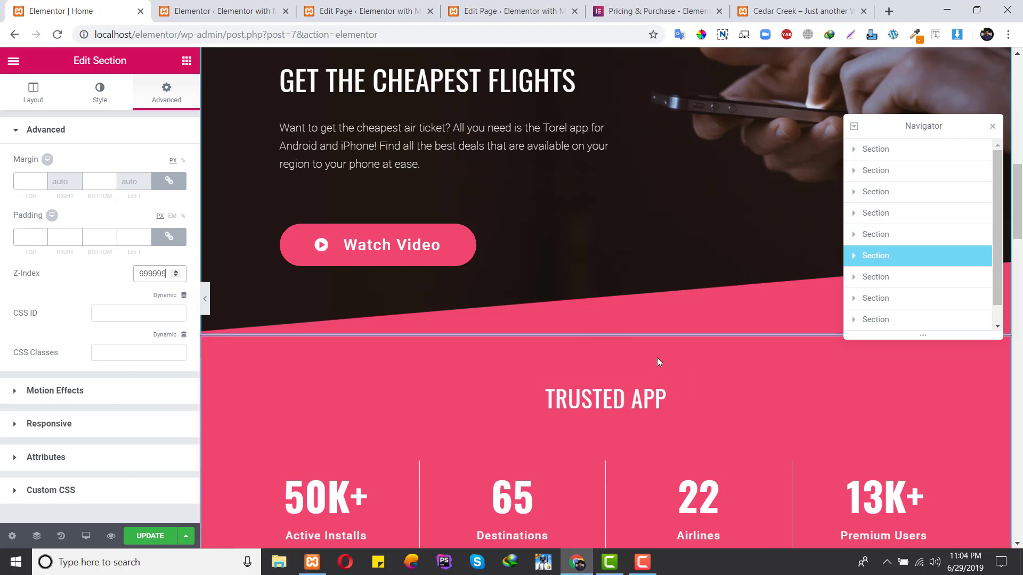
{"action": "scroll", "coordinate": [661, 406], "scroll_direction": "up", "scroll_amount": 5}
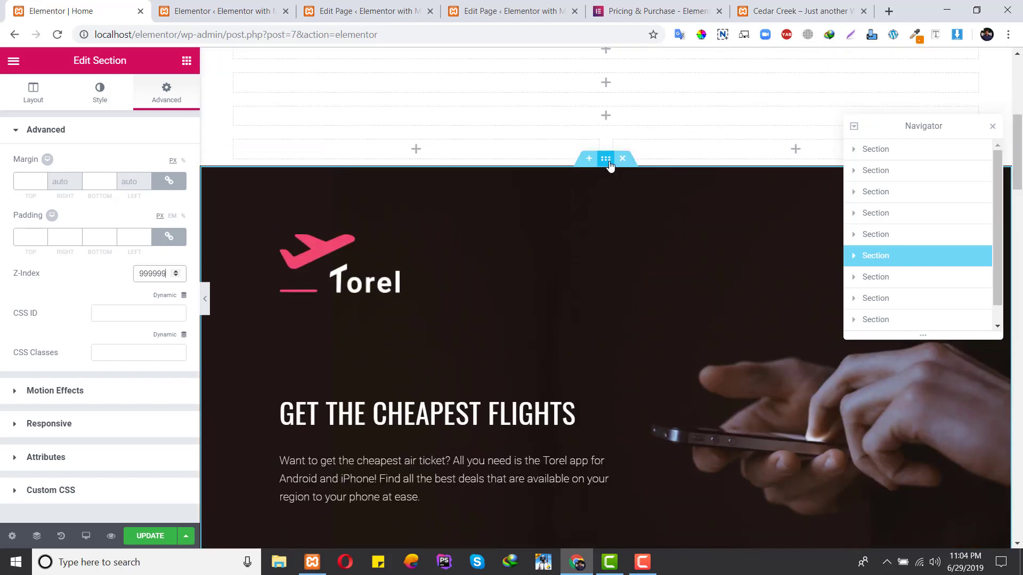
Step: Clear the Z-Index value of the Get the Cheapest Flights hero section
{"action": "double_click", "coordinate": [155, 273]}
{"action": "key", "text": "BackSpace"}
{"action": "scroll", "coordinate": [625, 342], "scroll_direction": "down", "scroll_amount": 5}
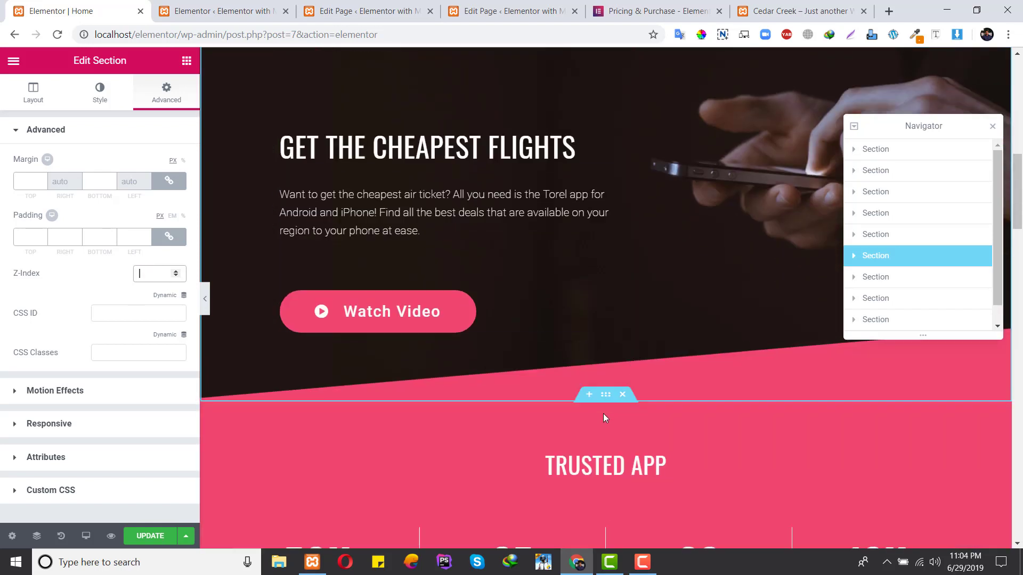
Step: Expand the hero section and its column in the Navigator, select the Image widget inside, and close the Navigator
{"action": "left_click", "coordinate": [854, 257]}
{"action": "left_click", "coordinate": [879, 278]}
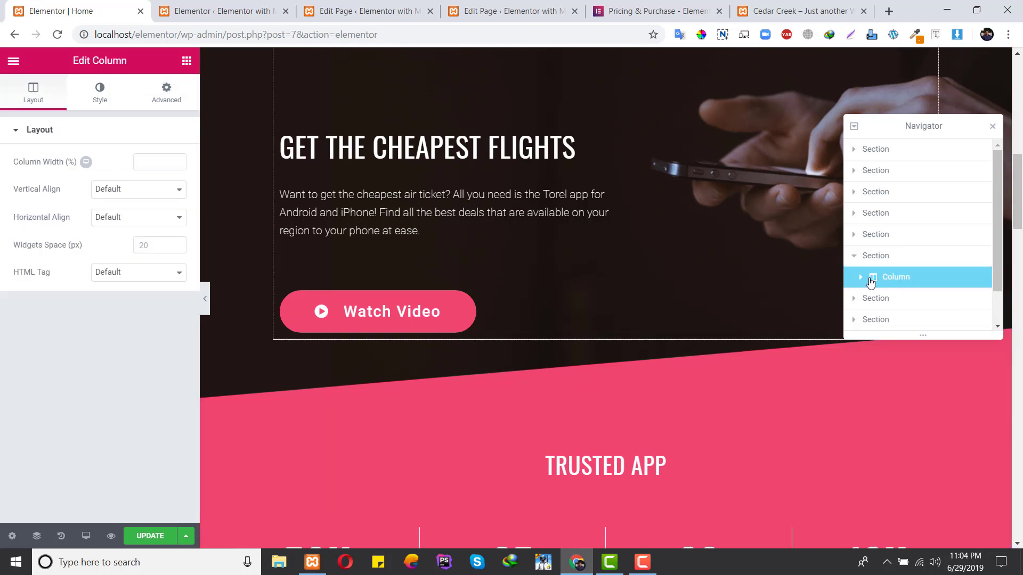
{"action": "left_click", "coordinate": [860, 278]}
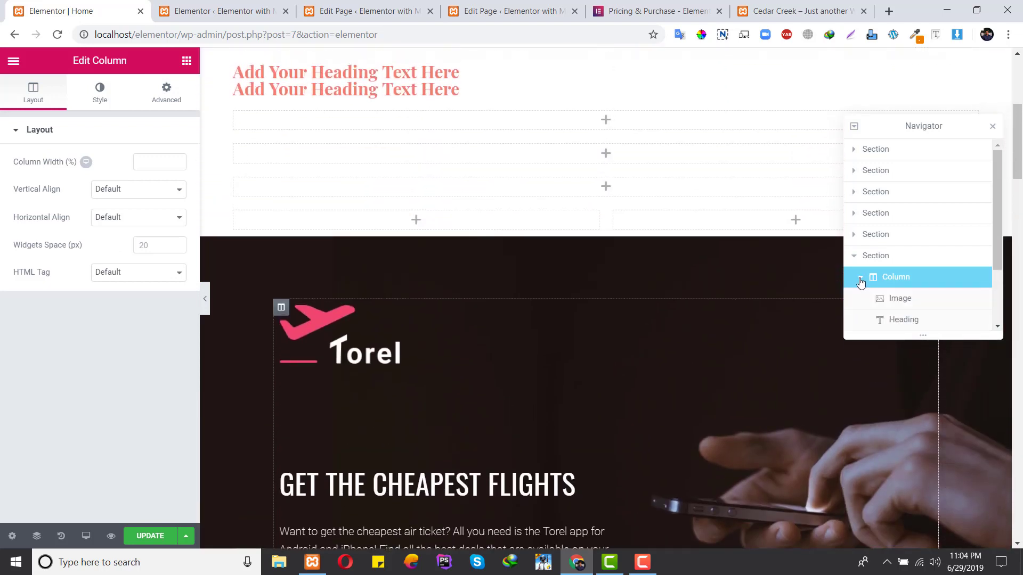
{"action": "left_click", "coordinate": [884, 298]}
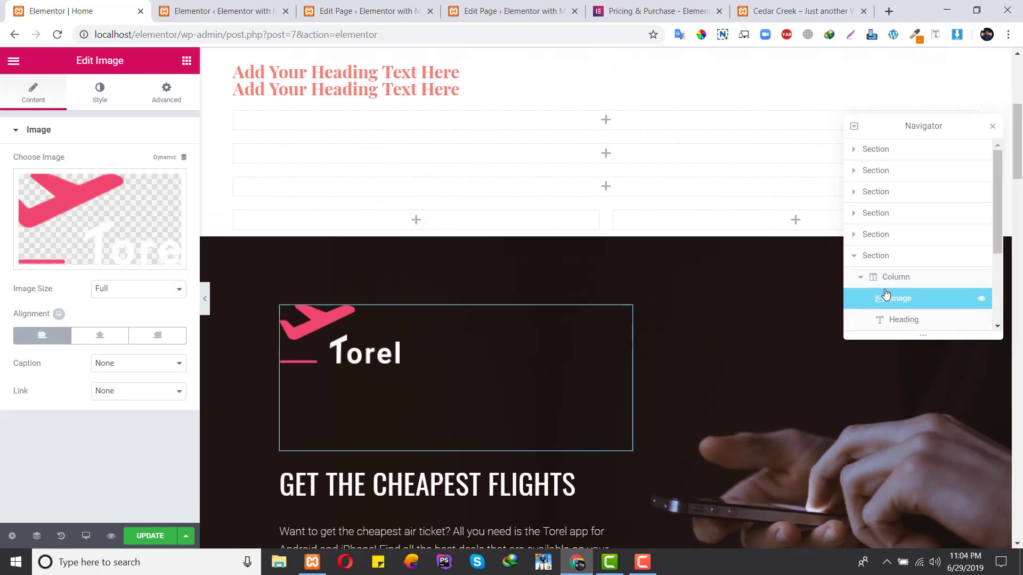
{"action": "left_click", "coordinate": [992, 130]}
Step: Look over the empty sections and landing page sections, and open the hero's paragraph for editing
{"action": "scroll", "coordinate": [441, 382], "scroll_direction": "down", "scroll_amount": 6}
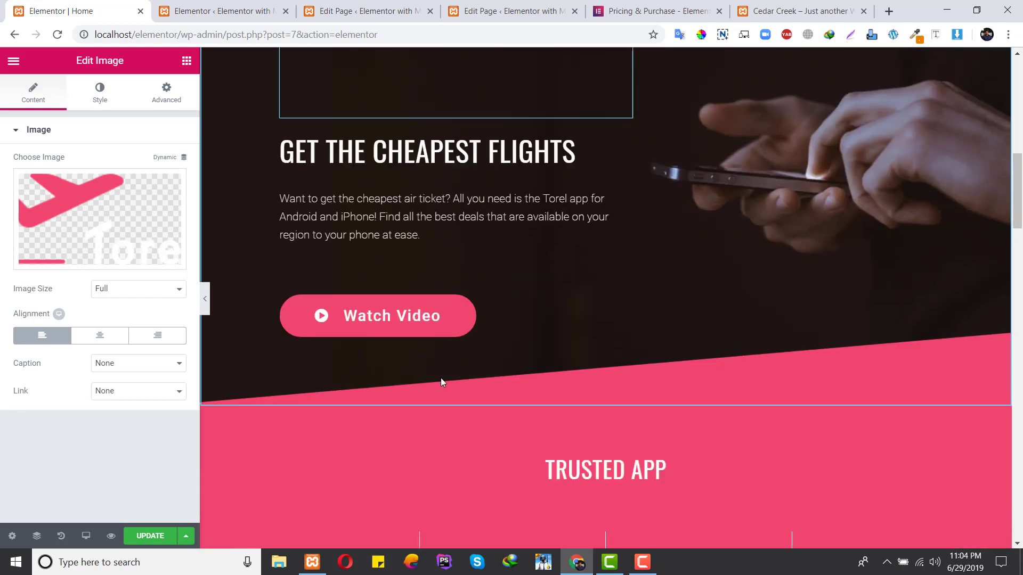
{"action": "scroll", "coordinate": [441, 382], "scroll_direction": "down", "scroll_amount": 6}
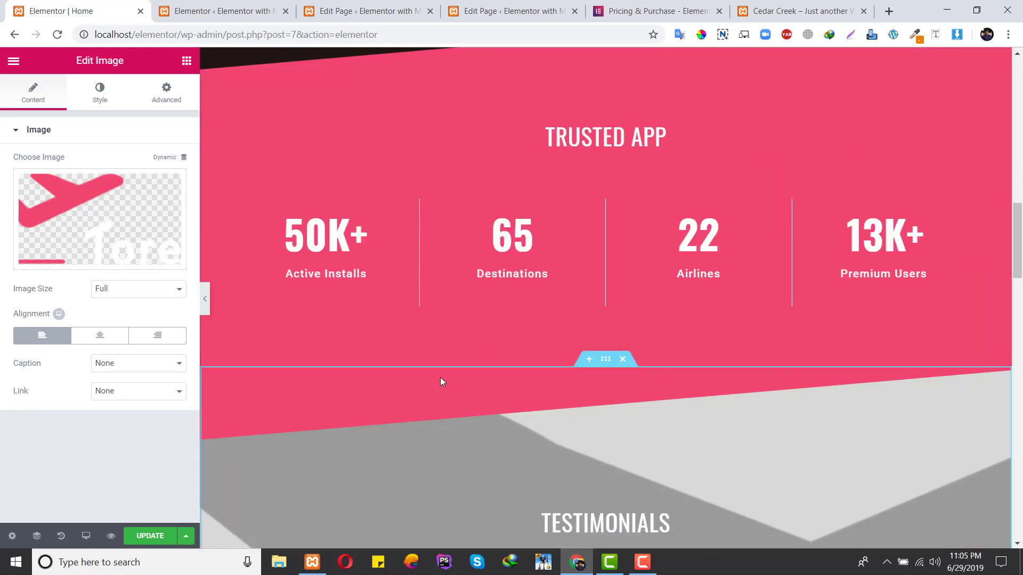
{"action": "scroll", "coordinate": [521, 323], "scroll_direction": "up", "scroll_amount": 9}
{"action": "scroll", "coordinate": [605, 182], "scroll_direction": "up", "scroll_amount": 7}
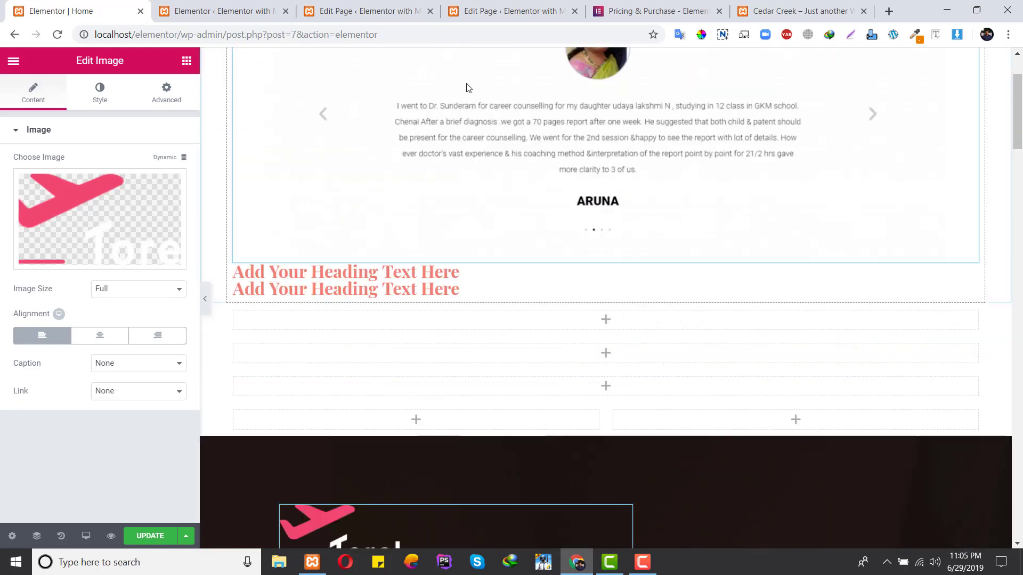
{"action": "scroll", "coordinate": [712, 452], "scroll_direction": "down", "scroll_amount": 4}
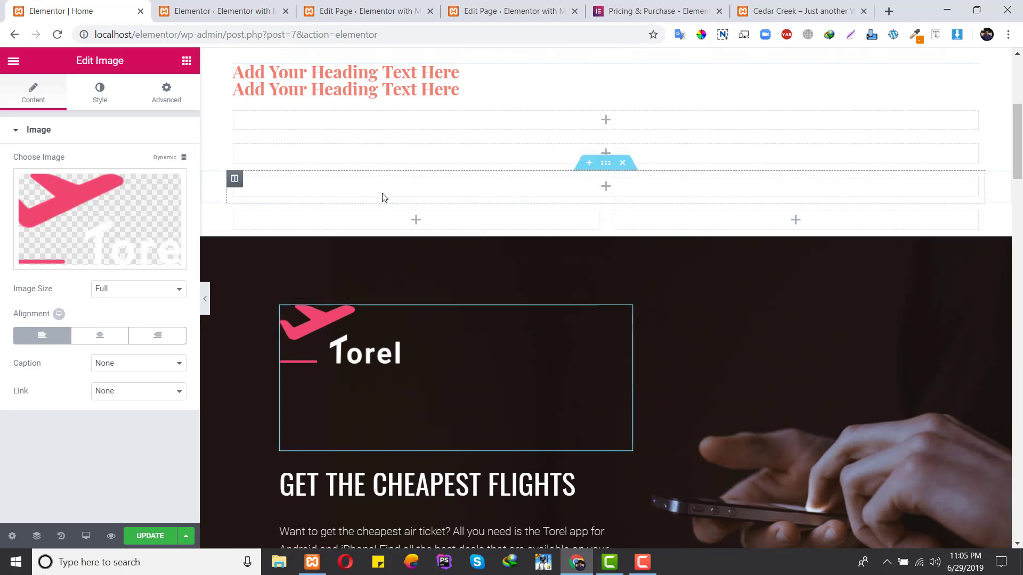
{"action": "scroll", "coordinate": [583, 283], "scroll_direction": "down", "scroll_amount": 3}
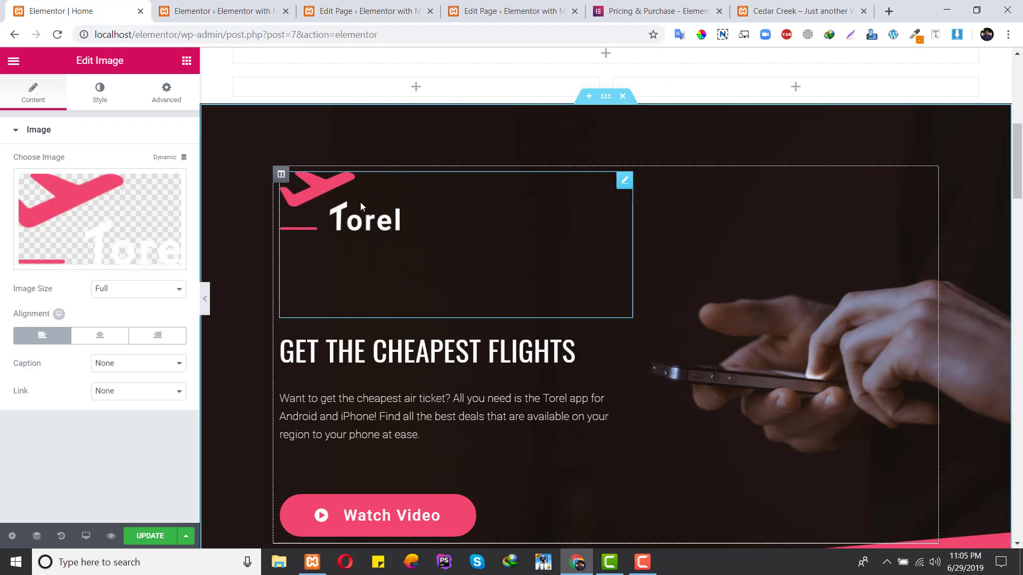
{"action": "left_click", "coordinate": [456, 393]}
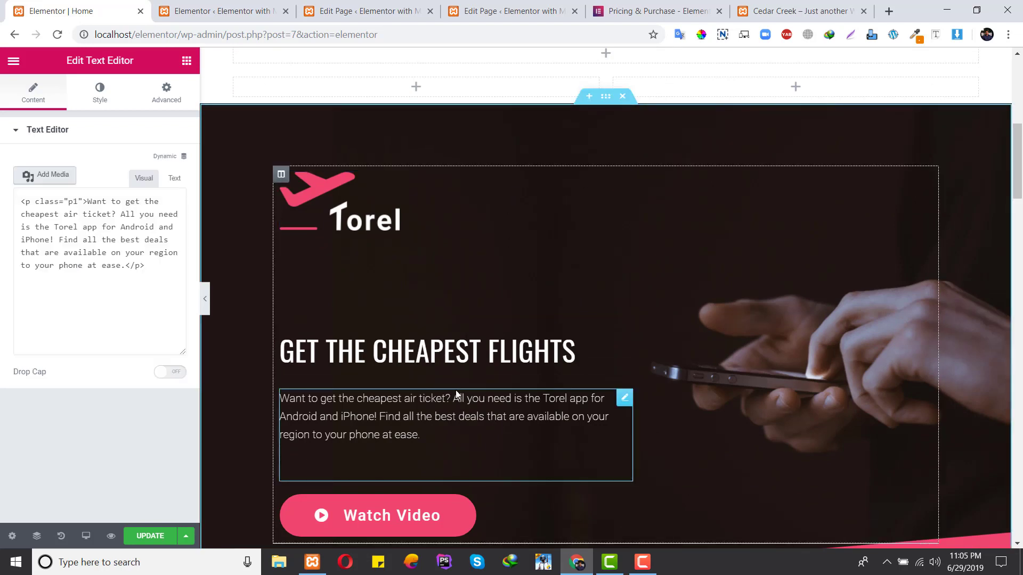
{"action": "scroll", "coordinate": [343, 373], "scroll_direction": "down", "scroll_amount": 3}
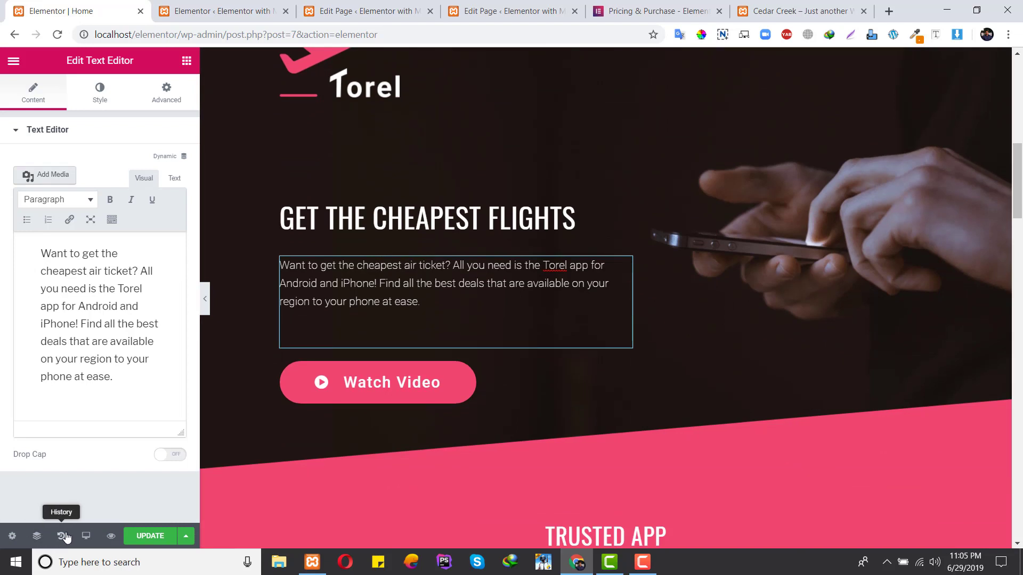
Step: Open the page's edit history and look through the list of recorded actions back to where editing started
{"action": "left_click", "coordinate": [63, 536]}
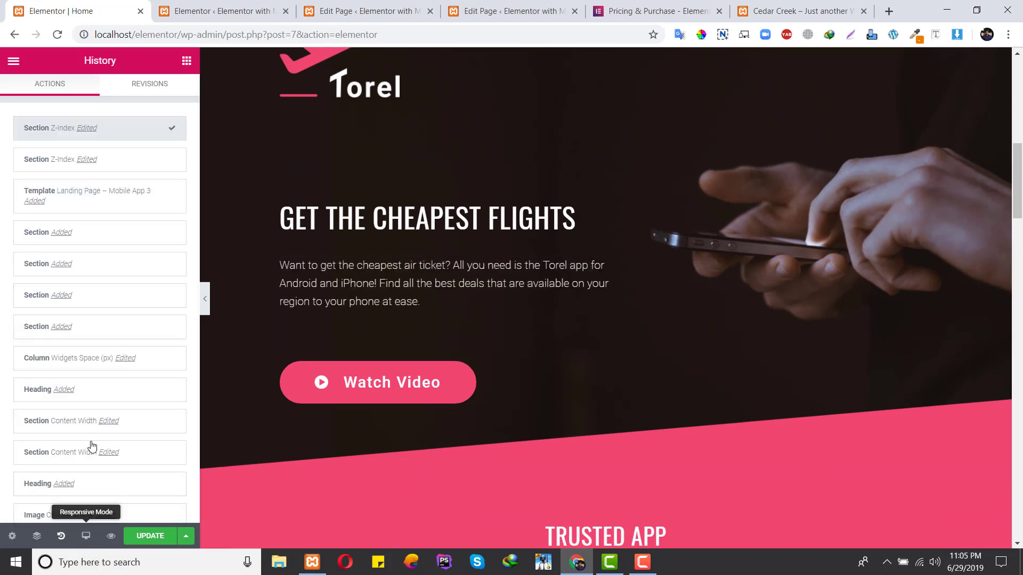
{"action": "scroll", "coordinate": [93, 446], "scroll_direction": "down", "scroll_amount": 2}
{"action": "scroll", "coordinate": [108, 369], "scroll_direction": "up", "scroll_amount": 2}
{"action": "scroll", "coordinate": [133, 352], "scroll_direction": "down", "scroll_amount": 2}
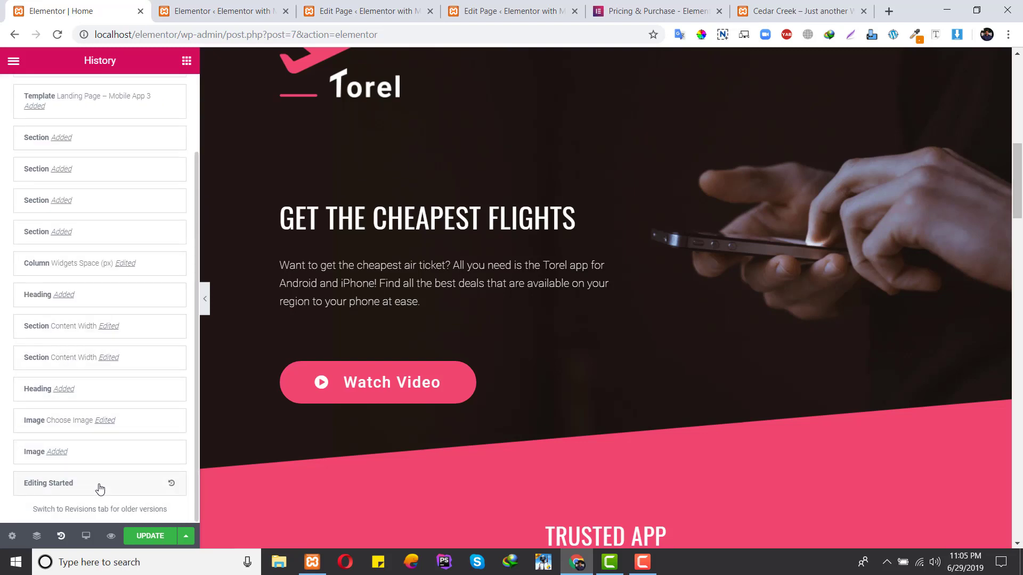
{"action": "scroll", "coordinate": [101, 400], "scroll_direction": "up", "scroll_amount": 2}
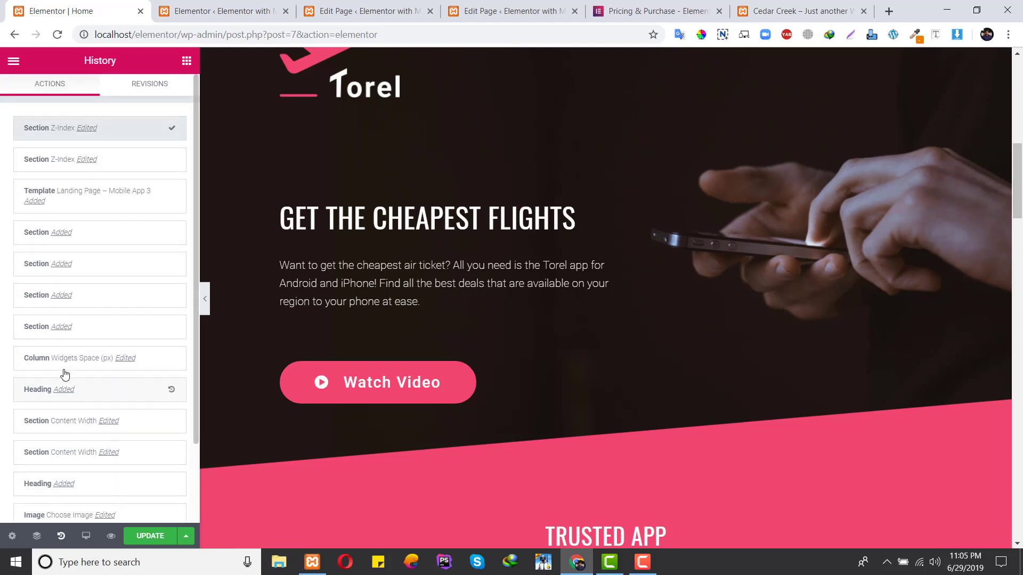
{"action": "scroll", "coordinate": [104, 393], "scroll_direction": "down", "scroll_amount": 2}
{"action": "scroll", "coordinate": [127, 482], "scroll_direction": "up", "scroll_amount": 2}
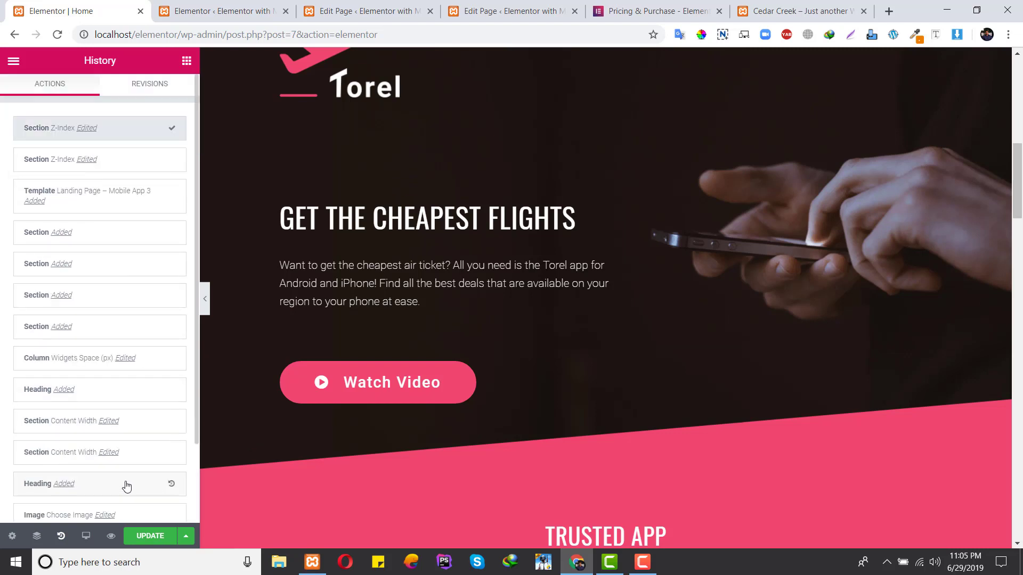
Step: View the page's saved revisions, compare them with the recorded actions, and return to the revisions
{"action": "left_click", "coordinate": [139, 85]}
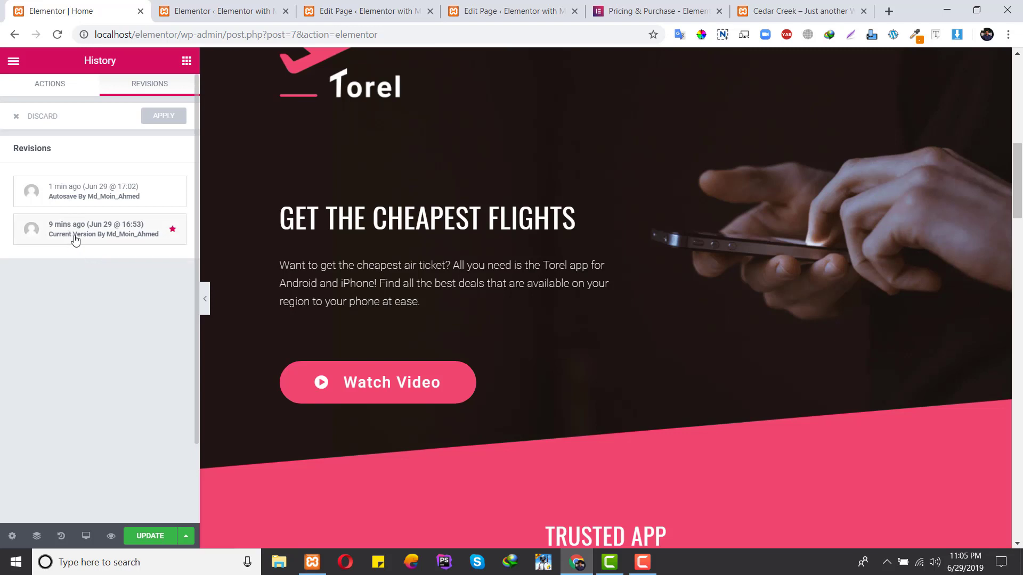
{"action": "left_click", "coordinate": [52, 90]}
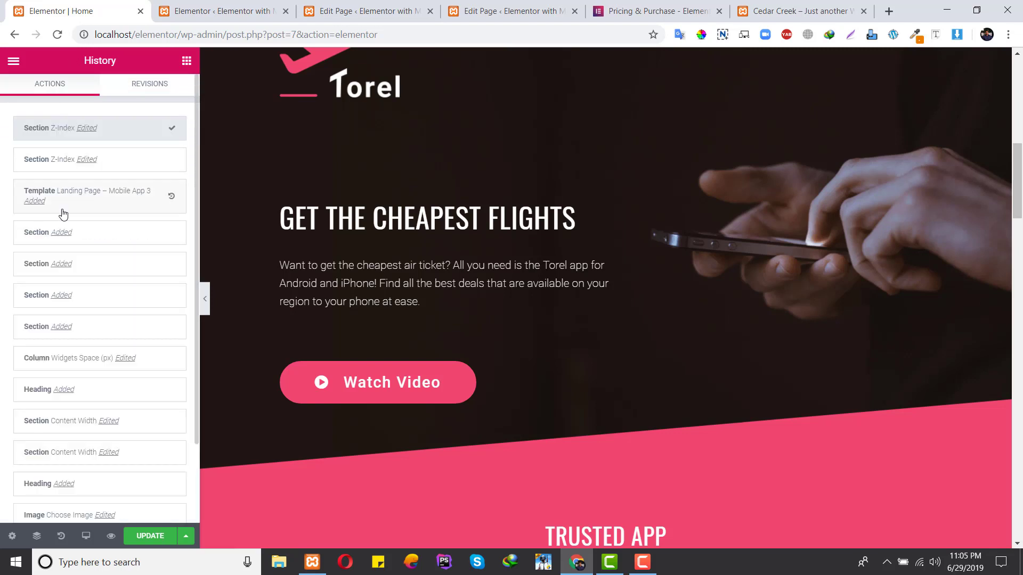
{"action": "scroll", "coordinate": [100, 436], "scroll_direction": "down", "scroll_amount": 2}
{"action": "scroll", "coordinate": [125, 373], "scroll_direction": "up", "scroll_amount": 2}
{"action": "scroll", "coordinate": [125, 404], "scroll_direction": "down", "scroll_amount": 2}
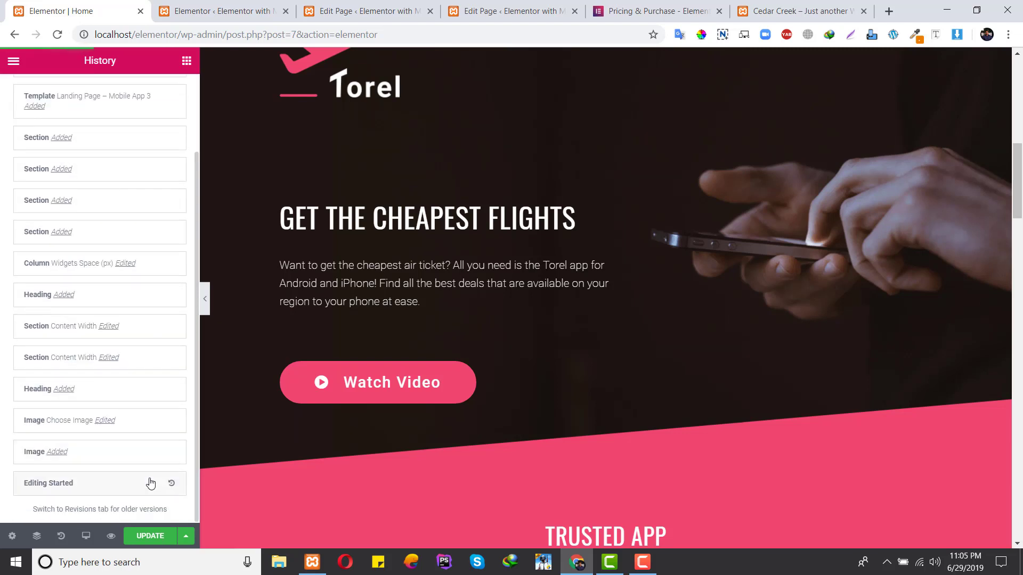
{"action": "left_click", "coordinate": [82, 509]}
{"action": "scroll", "coordinate": [132, 233], "scroll_direction": "up", "scroll_amount": 2}
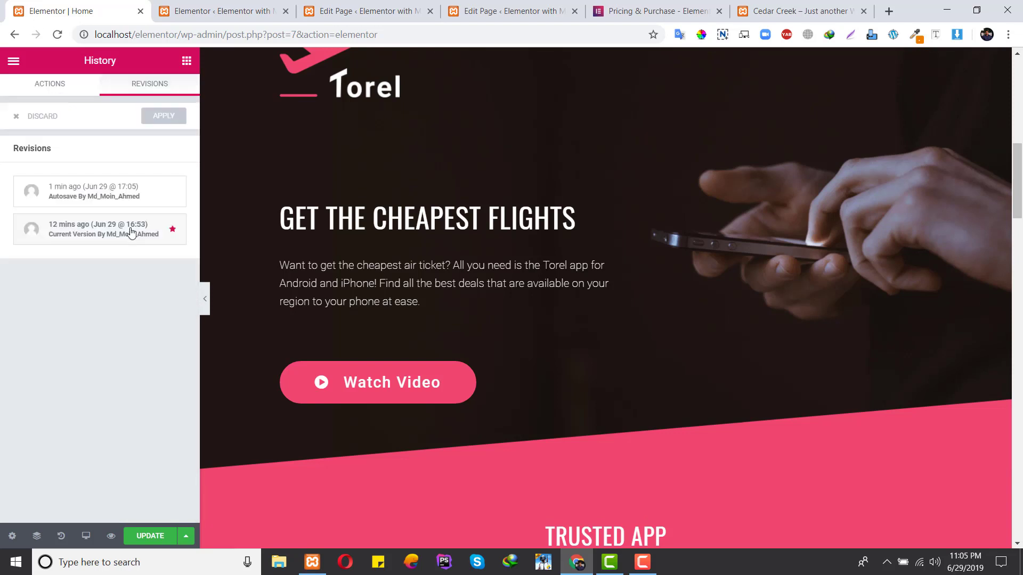
Step: Switch the responsive preview to Tablet and examine the page layout at that size down to the footer
{"action": "left_click", "coordinate": [86, 538]}
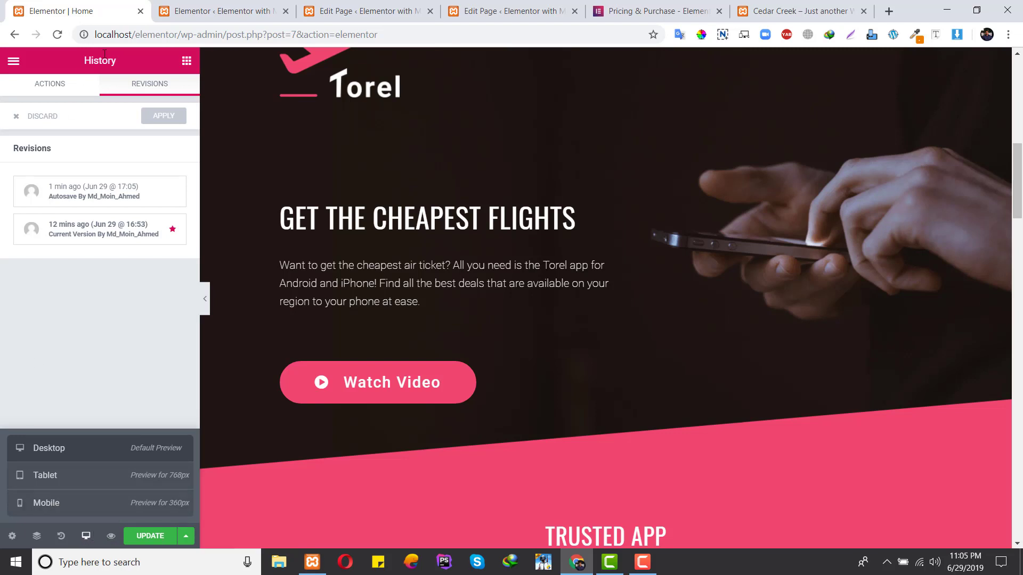
{"action": "scroll", "coordinate": [434, 268], "scroll_direction": "up", "scroll_amount": 10}
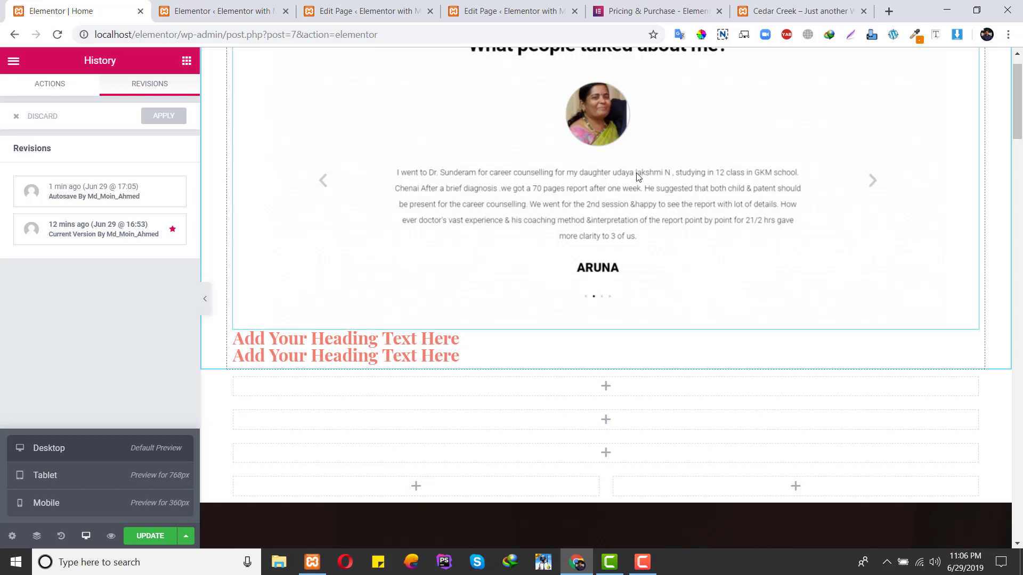
{"action": "scroll", "coordinate": [655, 191], "scroll_direction": "up", "scroll_amount": 1}
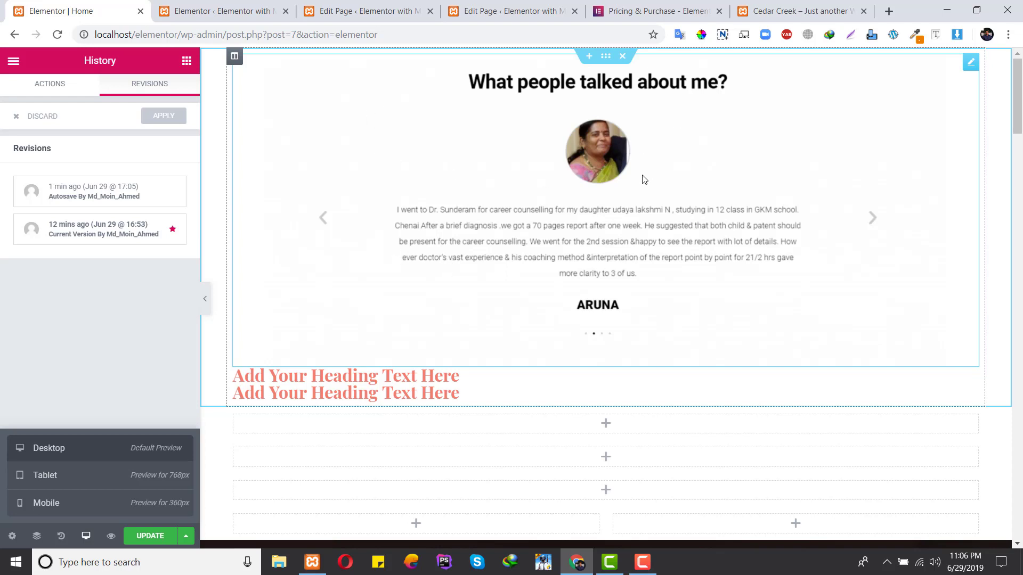
{"action": "left_click", "coordinate": [45, 475]}
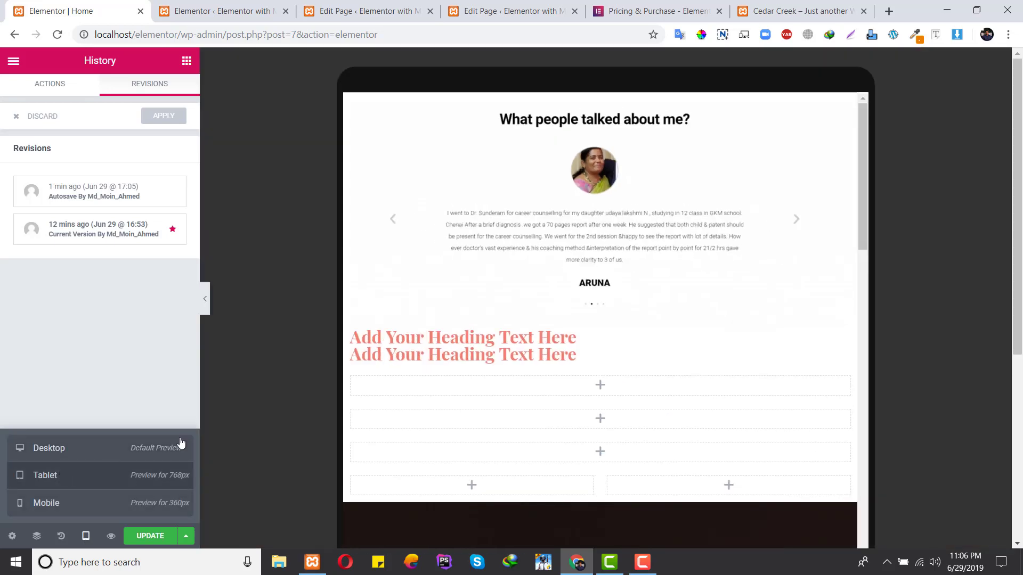
{"action": "scroll", "coordinate": [756, 295], "scroll_direction": "down", "scroll_amount": 10}
{"action": "scroll", "coordinate": [425, 303], "scroll_direction": "down", "scroll_amount": 20}
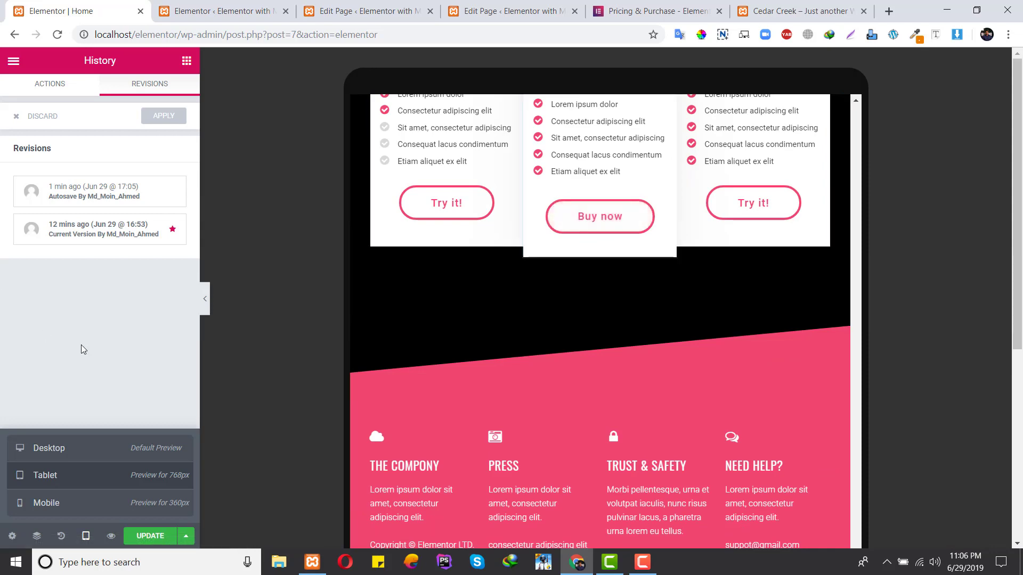
Step: Switch the responsive preview to Mobile and examine the page layout at that size down to the footer
{"action": "left_click", "coordinate": [69, 502]}
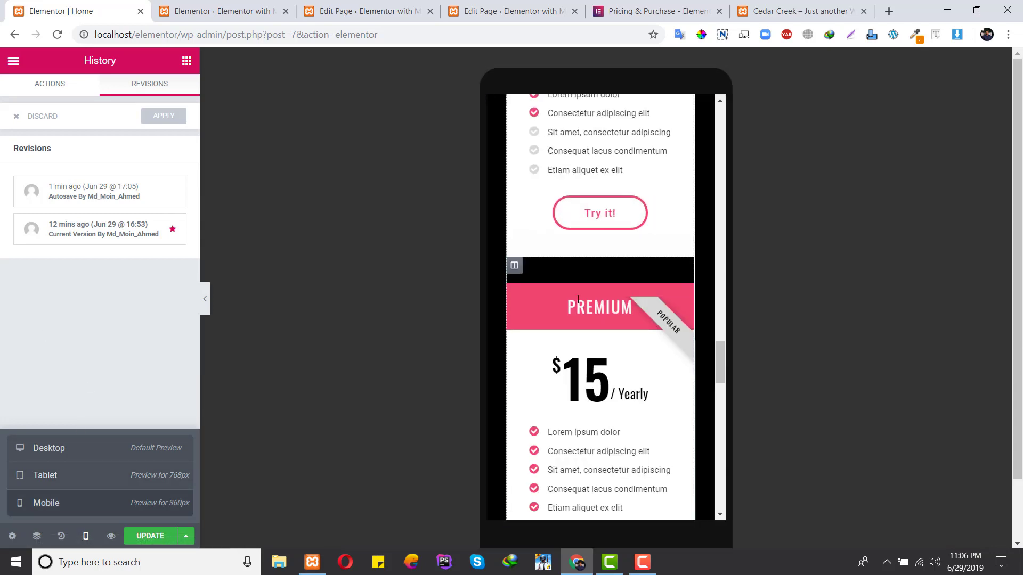
{"action": "scroll", "coordinate": [643, 304], "scroll_direction": "up", "scroll_amount": 5}
{"action": "scroll", "coordinate": [642, 303], "scroll_direction": "up", "scroll_amount": 20}
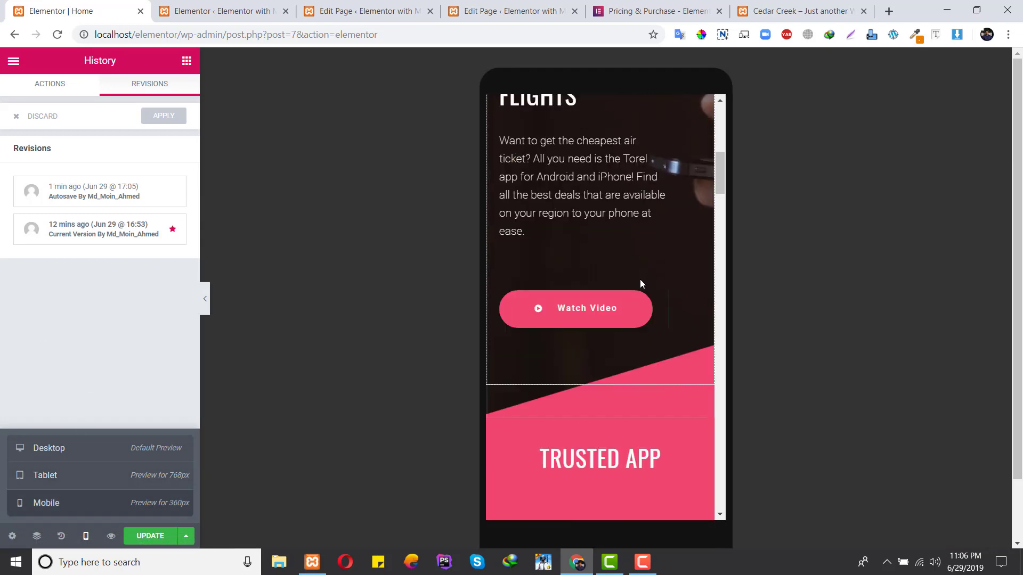
{"action": "scroll", "coordinate": [654, 280], "scroll_direction": "down", "scroll_amount": 15}
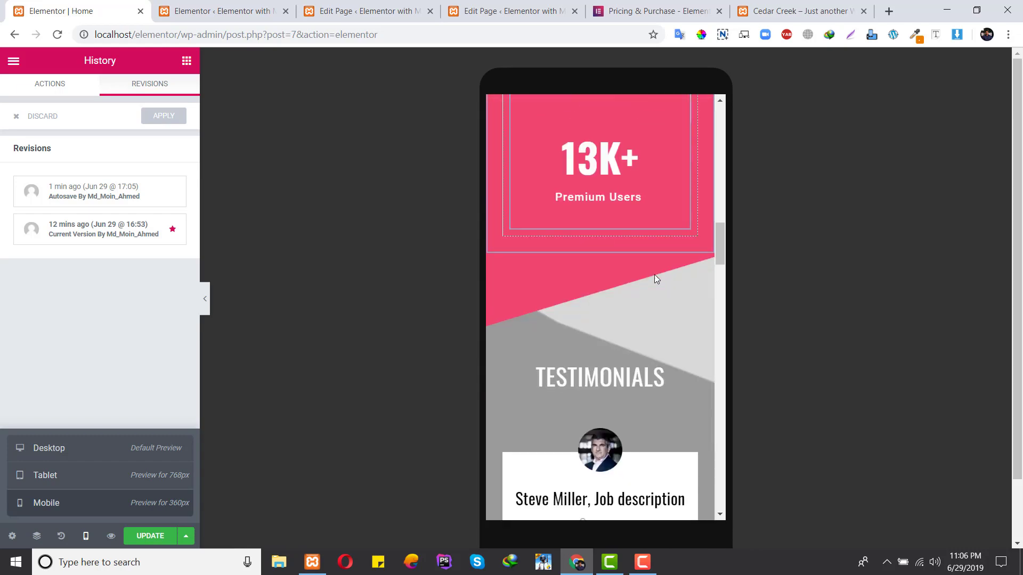
{"action": "scroll", "coordinate": [683, 270], "scroll_direction": "down", "scroll_amount": 15}
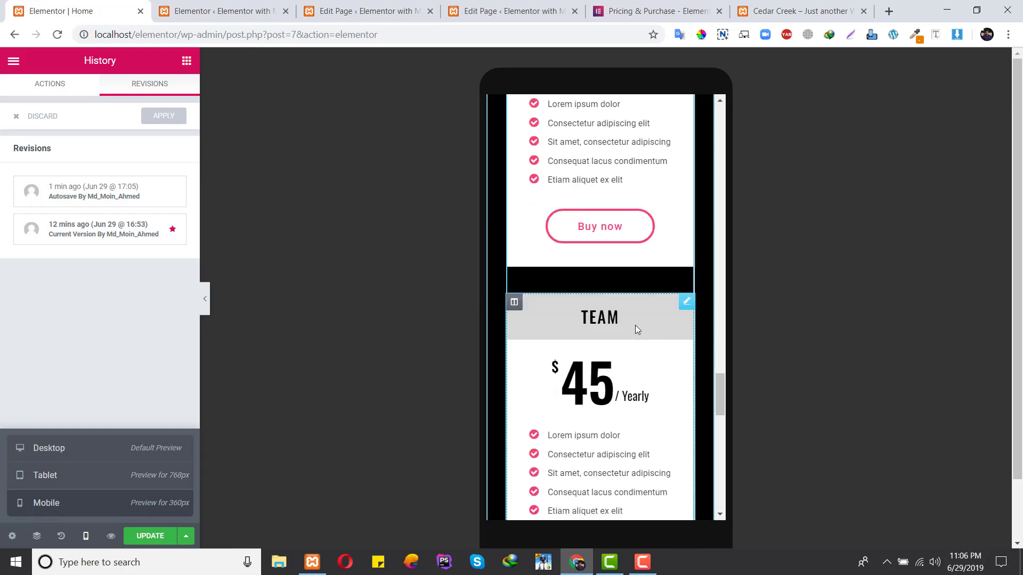
{"action": "scroll", "coordinate": [612, 330], "scroll_direction": "down", "scroll_amount": 10}
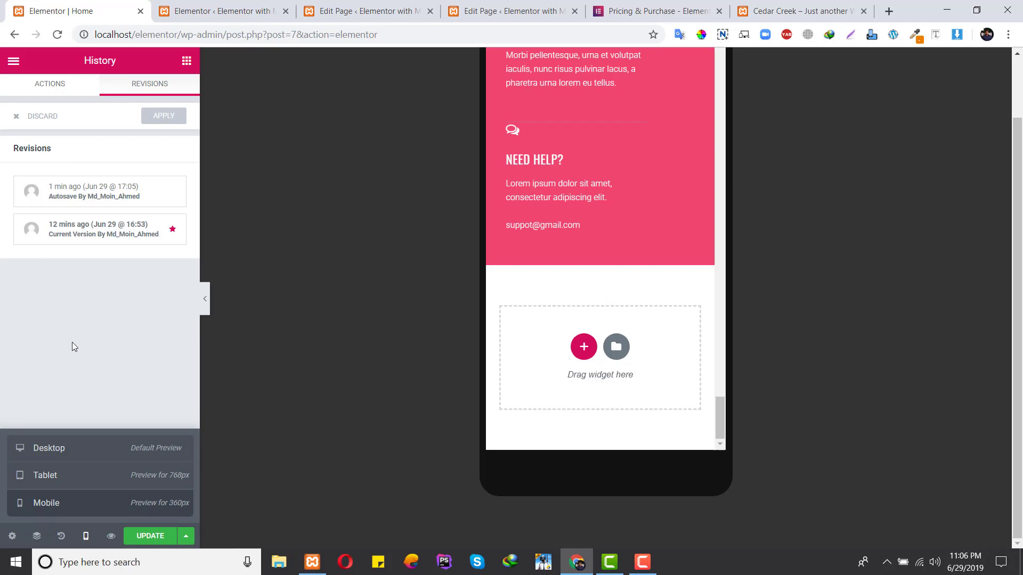
Step: Open a browser preview of the Home page and set the editor's responsive view back to Desktop
{"action": "left_click", "coordinate": [110, 538]}
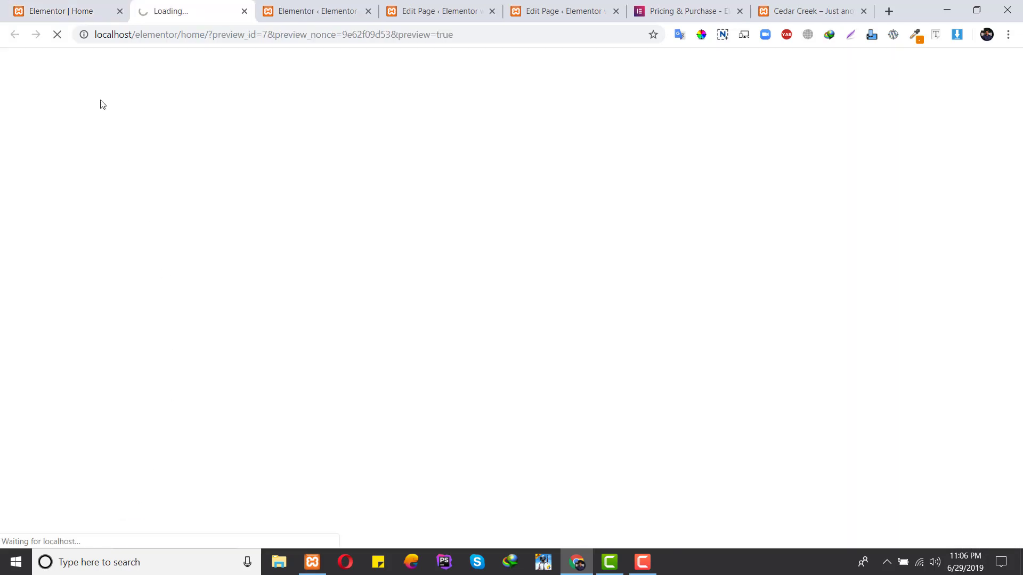
{"action": "left_click", "coordinate": [51, 10]}
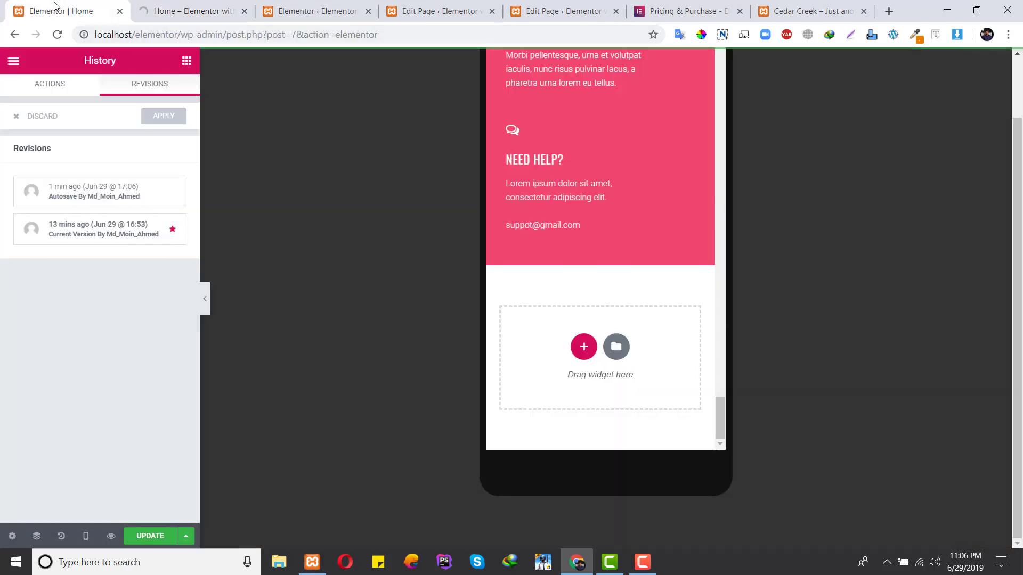
{"action": "left_click", "coordinate": [85, 537]}
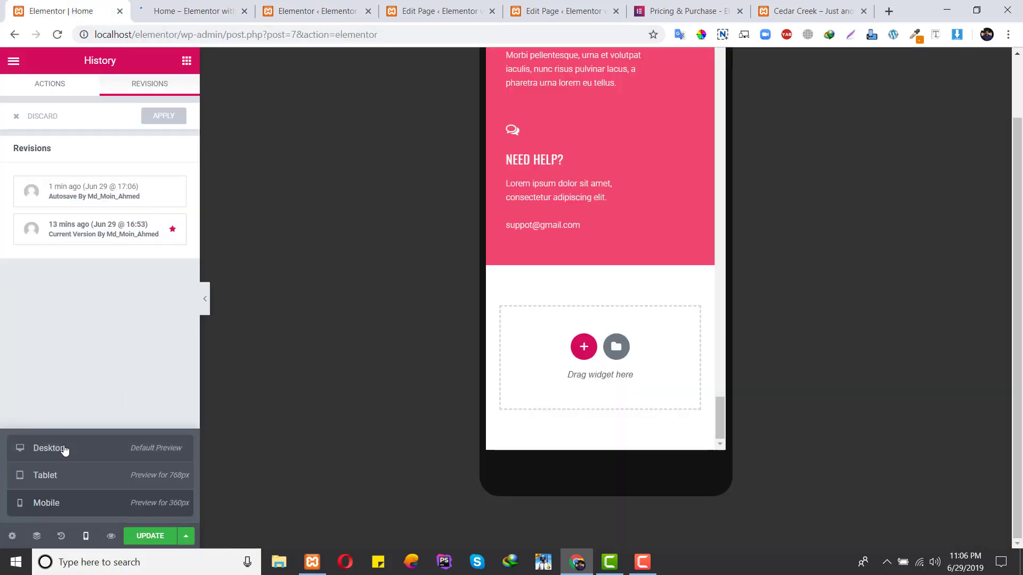
{"action": "left_click", "coordinate": [64, 450]}
{"action": "scroll", "coordinate": [342, 270], "scroll_direction": "up", "scroll_amount": 5}
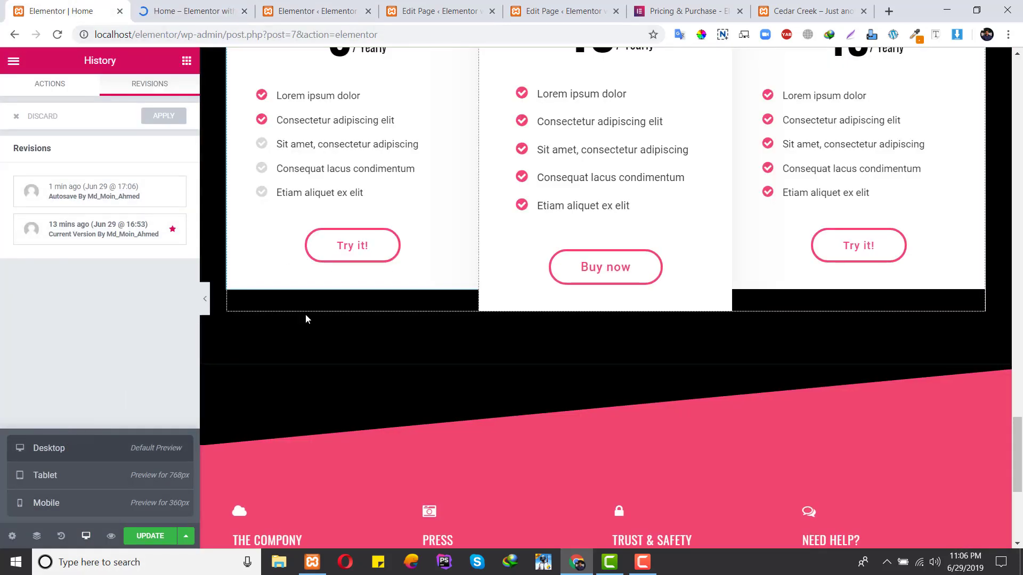
{"action": "scroll", "coordinate": [275, 158], "scroll_direction": "up", "scroll_amount": 5}
Step: Look through the previewed page down to the pricing tables and compare it with the pricing and footer sections in the editor
{"action": "left_click", "coordinate": [172, 4]}
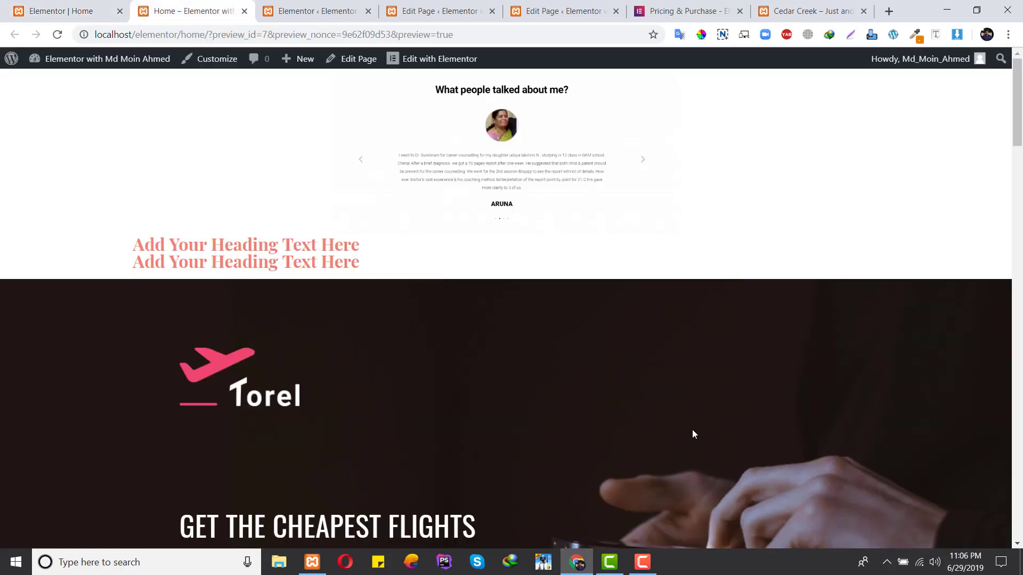
{"action": "scroll", "coordinate": [607, 357], "scroll_direction": "down", "scroll_amount": 20}
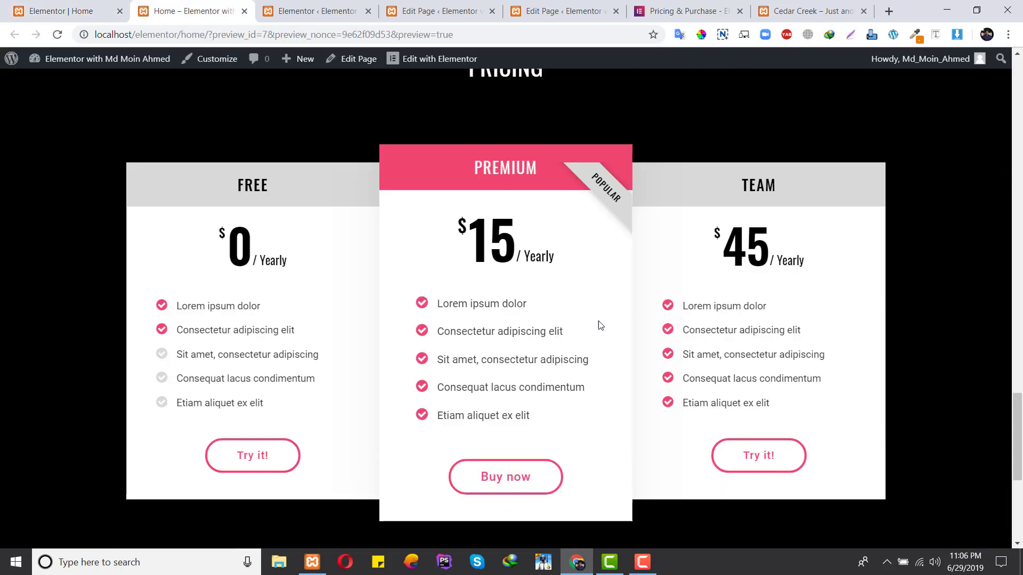
{"action": "scroll", "coordinate": [600, 325], "scroll_direction": "down", "scroll_amount": 6}
{"action": "left_click", "coordinate": [79, 10]}
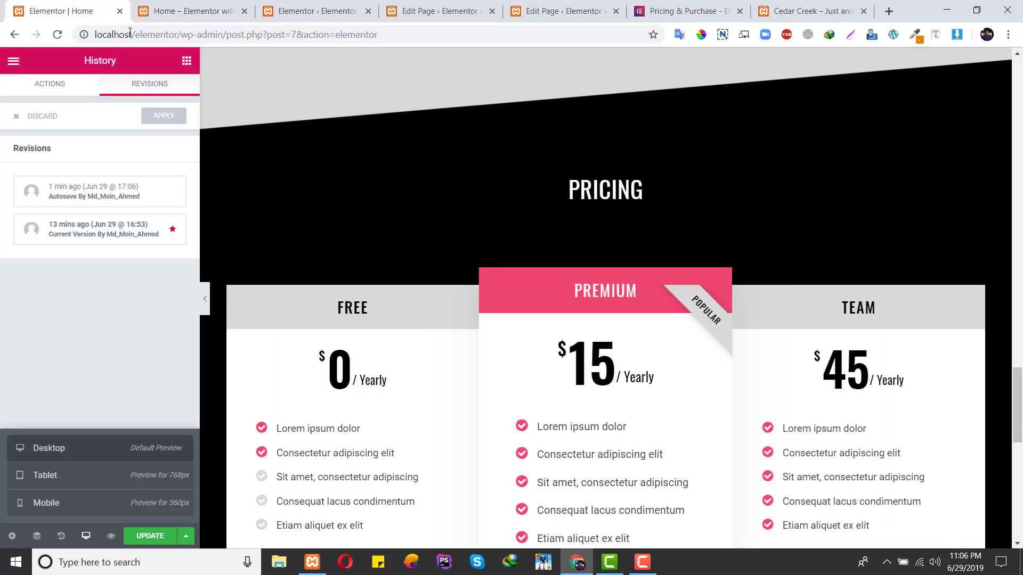
{"action": "scroll", "coordinate": [586, 303], "scroll_direction": "down", "scroll_amount": 6}
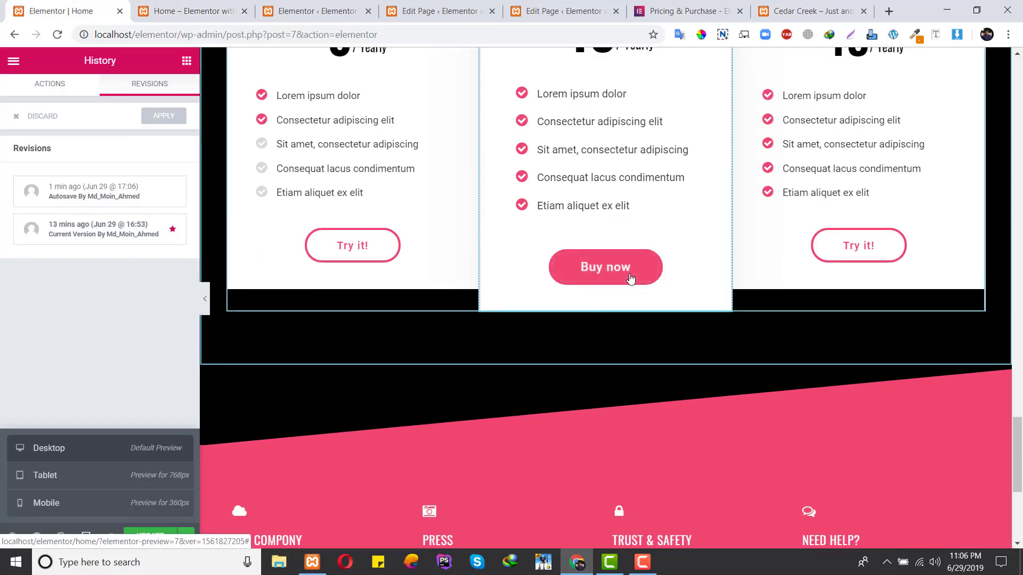
{"action": "scroll", "coordinate": [610, 266], "scroll_direction": "down", "scroll_amount": 4}
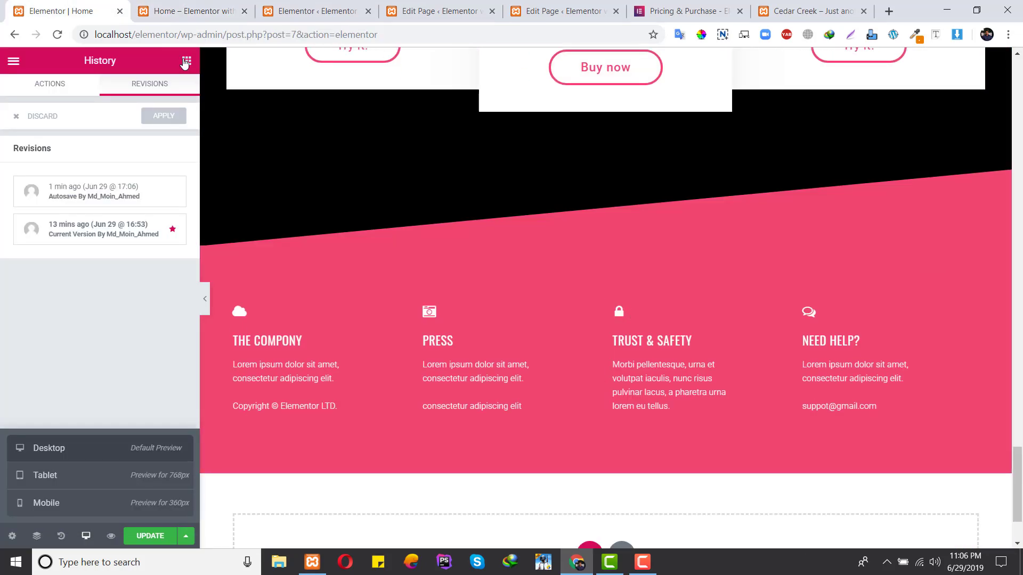
Step: Add a Heading widget below the Premium pricing table and update the page
{"action": "left_click", "coordinate": [186, 61]}
{"action": "left_click_drag", "start_coordinate": [148, 184], "coordinate": [589, 91]}
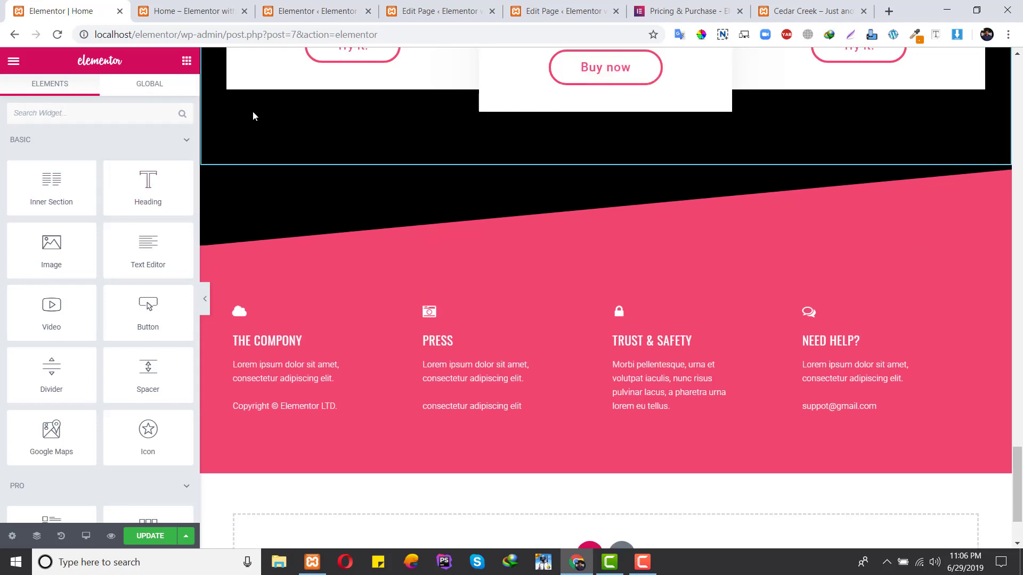
{"action": "left_click_drag", "start_coordinate": [148, 184], "coordinate": [602, 108]}
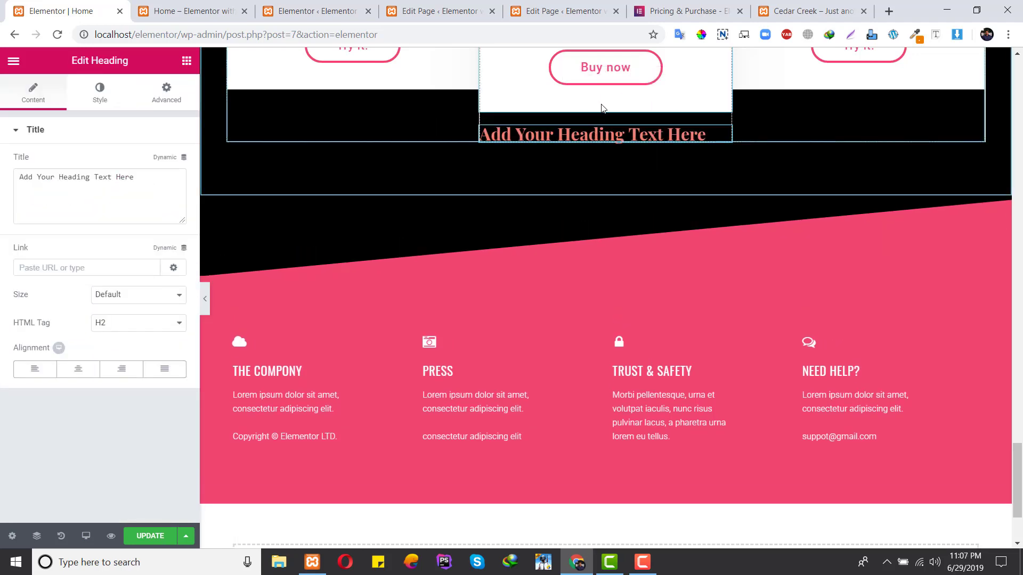
{"action": "left_click", "coordinate": [136, 539]}
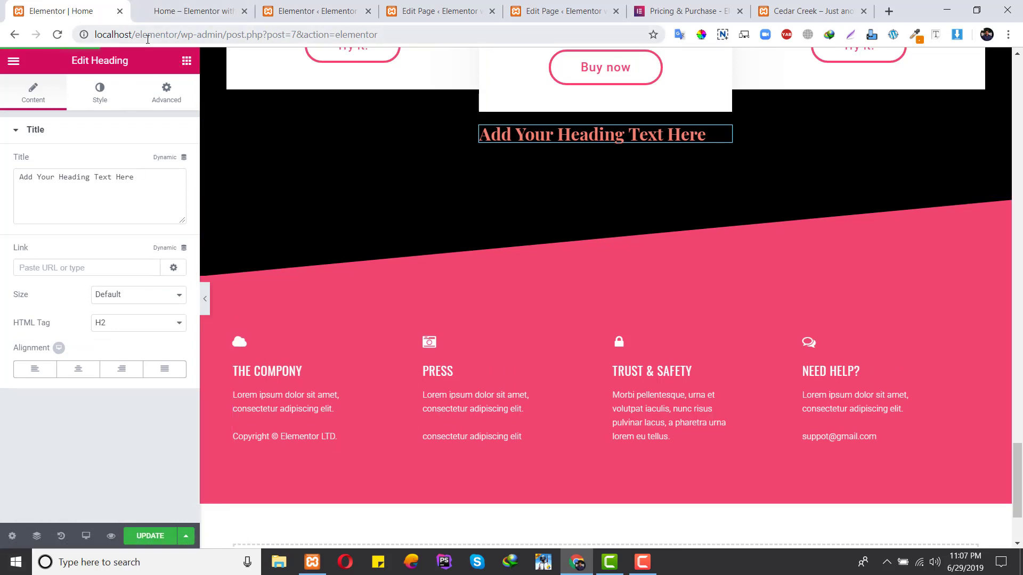
Step: Check the previewed page for the new heading beneath the Premium pricing table, and return to the editor
{"action": "left_click", "coordinate": [164, 8]}
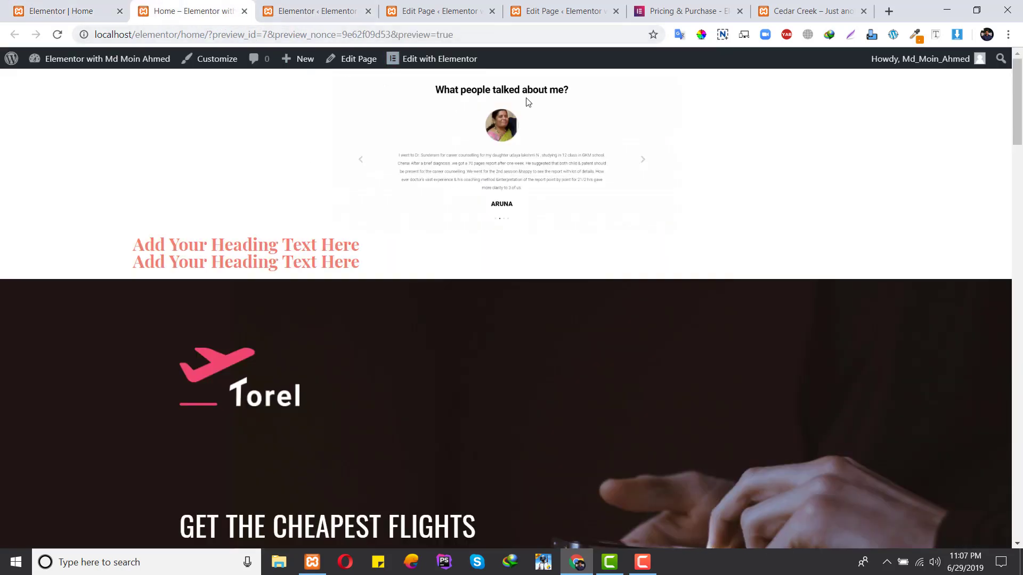
{"action": "scroll", "coordinate": [446, 348], "scroll_direction": "down", "scroll_amount": 20}
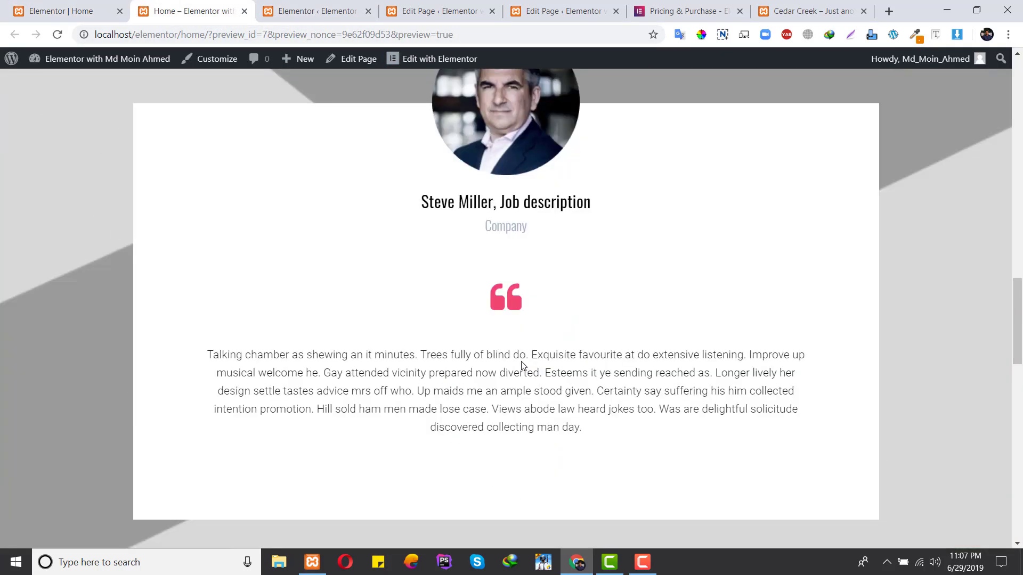
{"action": "scroll", "coordinate": [522, 351], "scroll_direction": "down", "scroll_amount": 10}
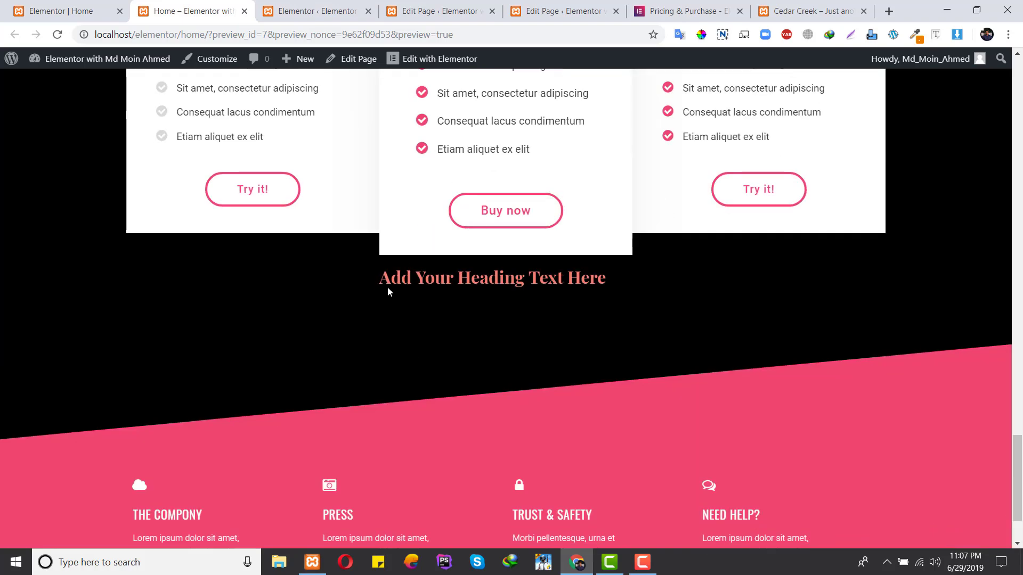
{"action": "left_click", "coordinate": [62, 10]}
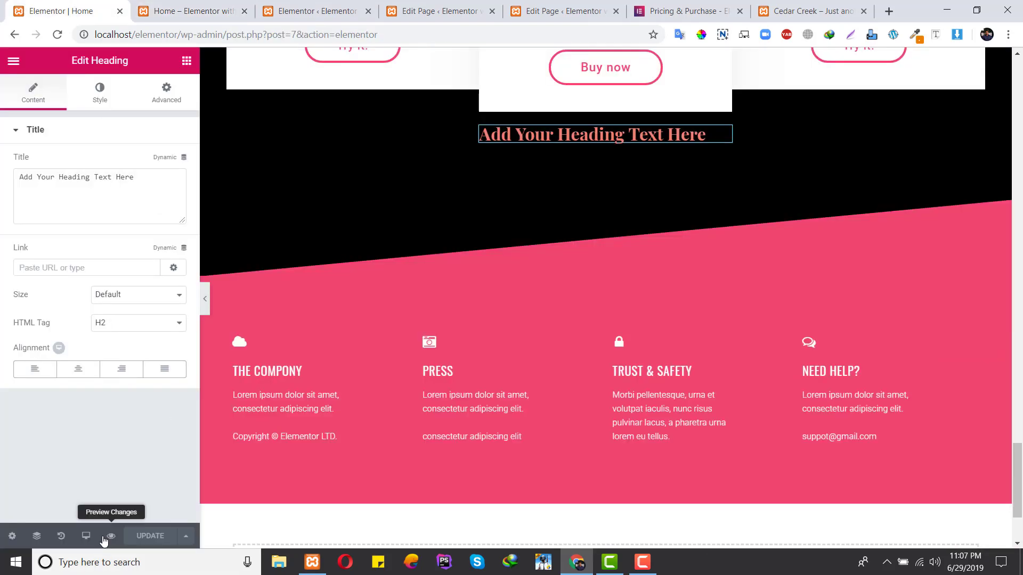
Step: Delete the testimonial image section and the four empty sections above the Torel hero section
{"action": "scroll", "coordinate": [645, 363], "scroll_direction": "up", "scroll_amount": 10}
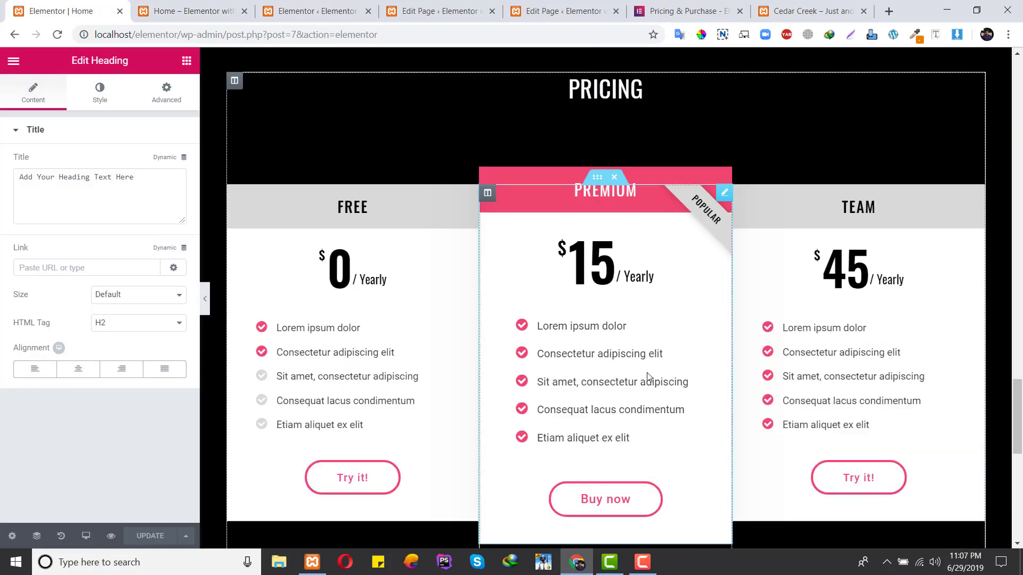
{"action": "scroll", "coordinate": [644, 346], "scroll_direction": "up", "scroll_amount": 15}
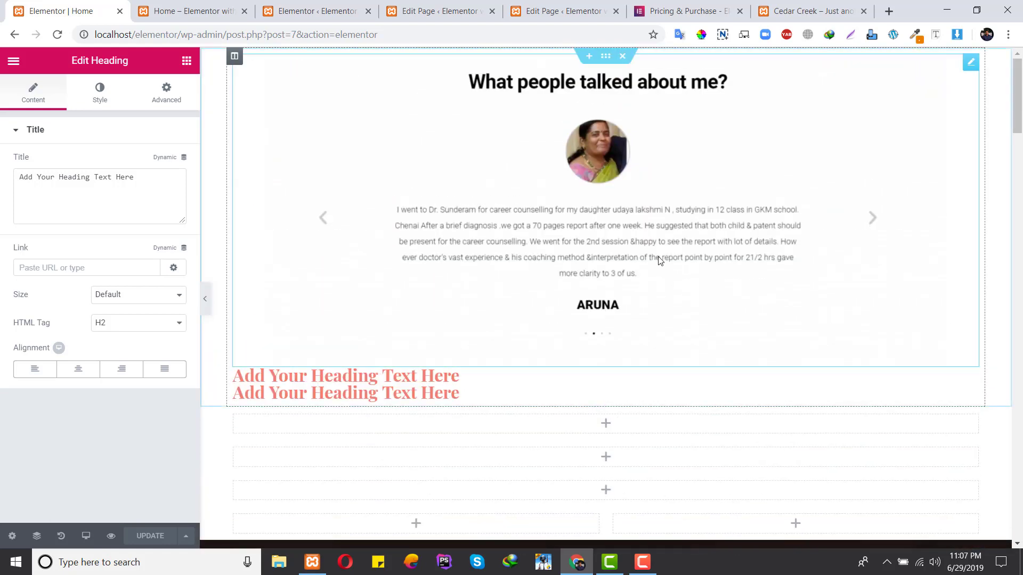
{"action": "left_click", "coordinate": [622, 56]}
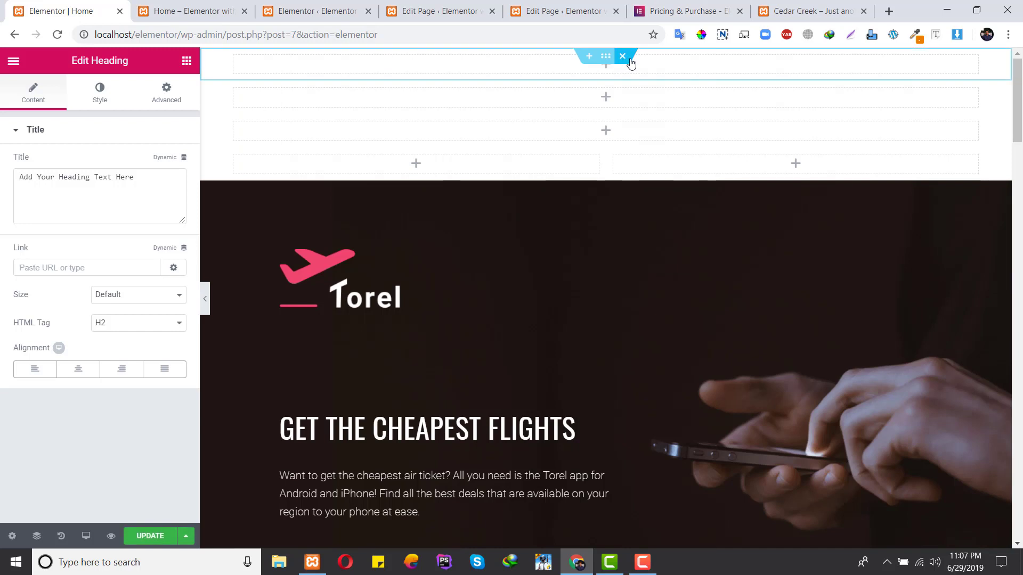
{"action": "left_click", "coordinate": [623, 56]}
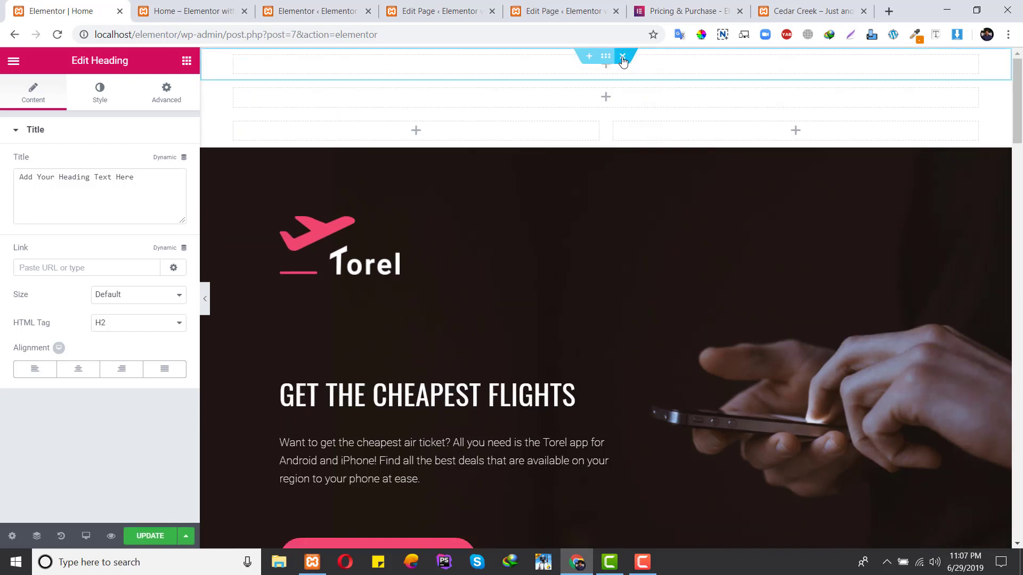
{"action": "left_click", "coordinate": [623, 56]}
{"action": "left_click", "coordinate": [622, 58]}
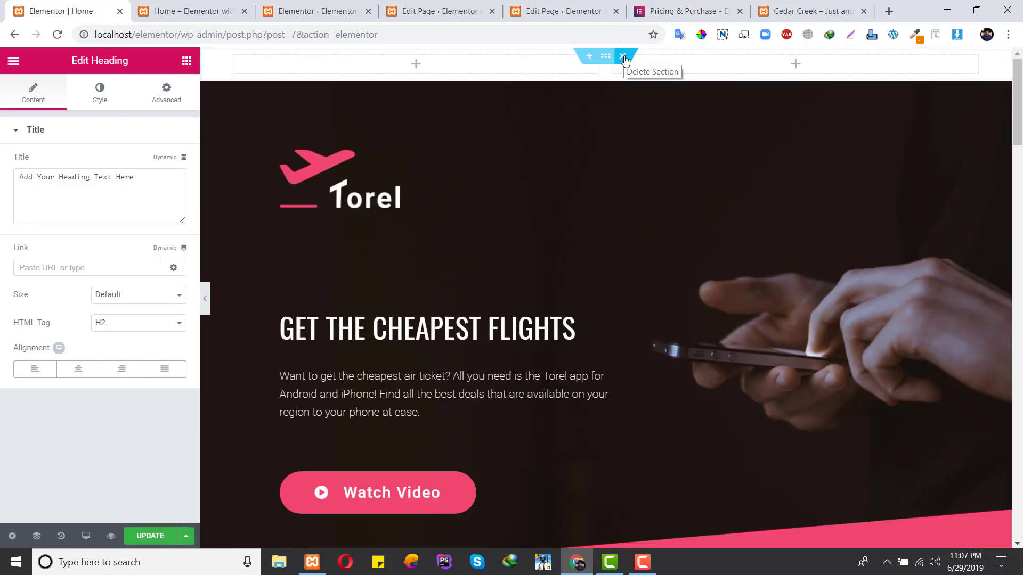
{"action": "left_click", "coordinate": [623, 57]}
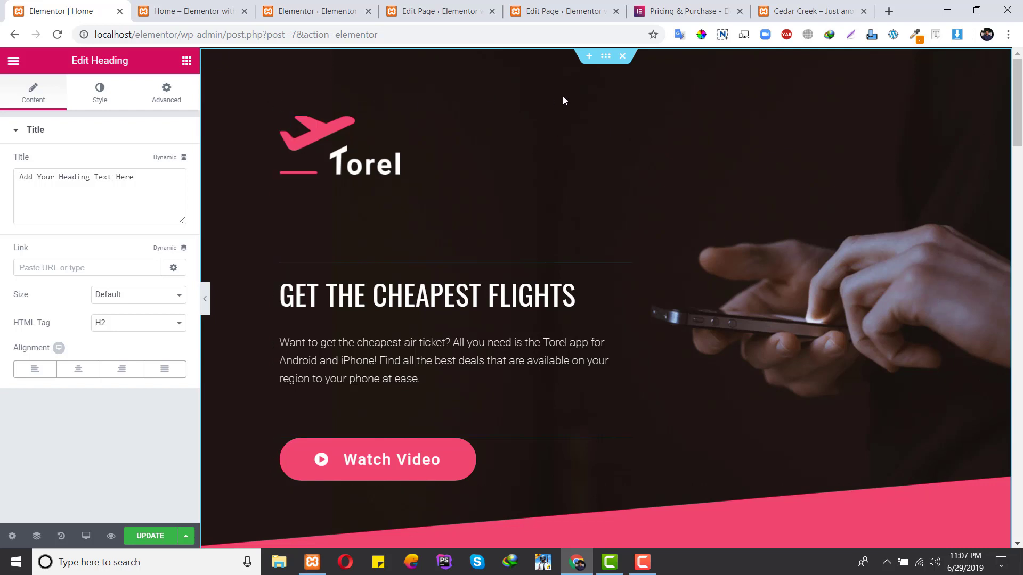
Step: Insert a new single-column section above the Torel hero section
{"action": "left_click", "coordinate": [587, 57]}
{"action": "left_click", "coordinate": [588, 108]}
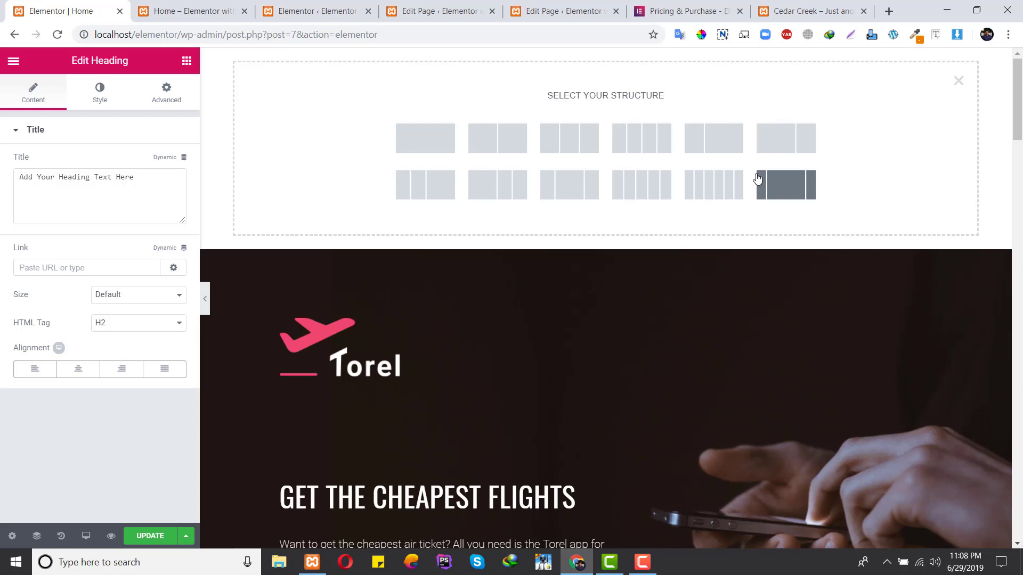
{"action": "left_click", "coordinate": [431, 136]}
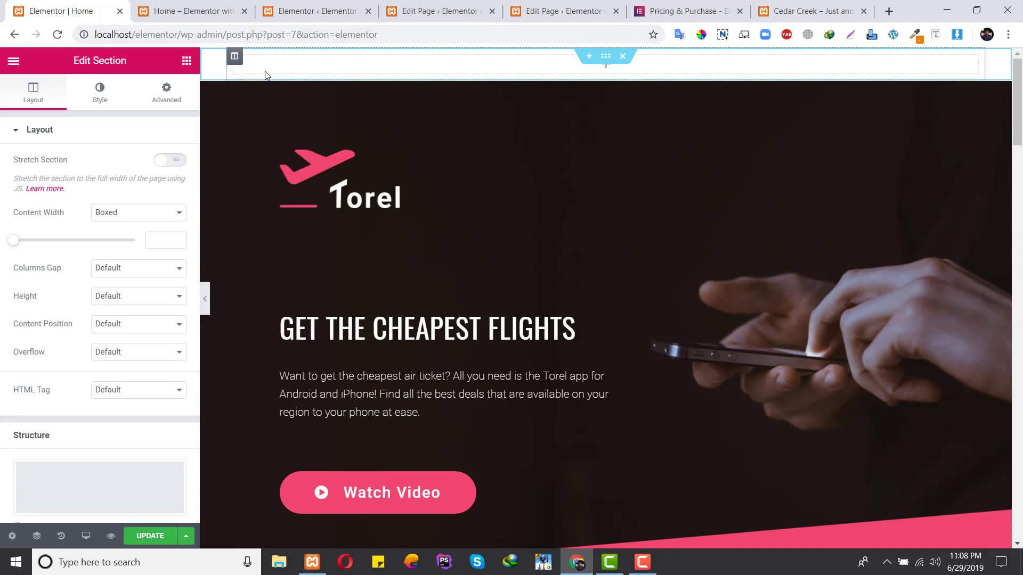
Step: Add a second column to the new section, updating the page, and narrow that column to 25% width
{"action": "right_click", "coordinate": [237, 62]}
{"action": "left_click", "coordinate": [296, 112]}
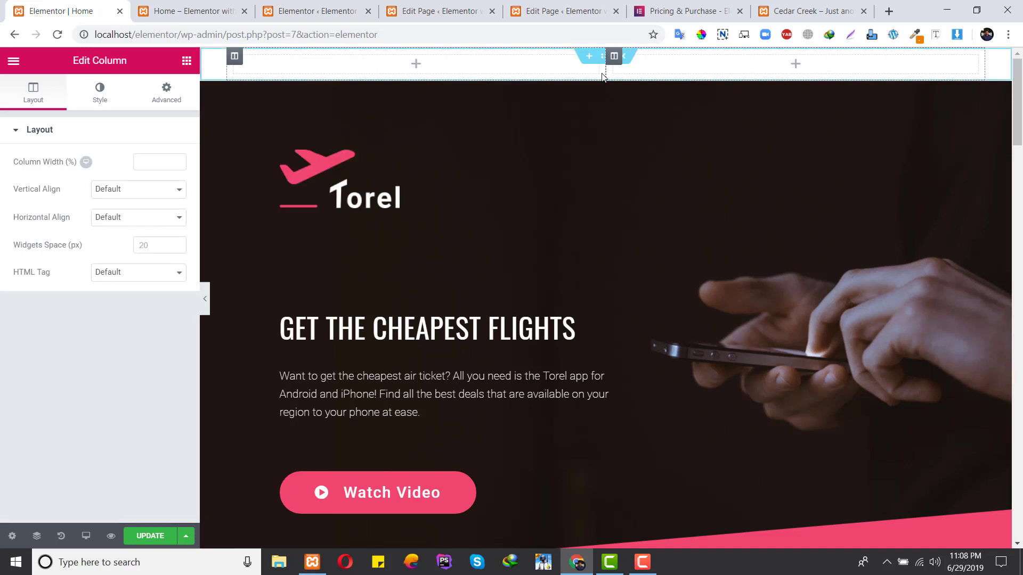
{"action": "left_click", "coordinate": [151, 537]}
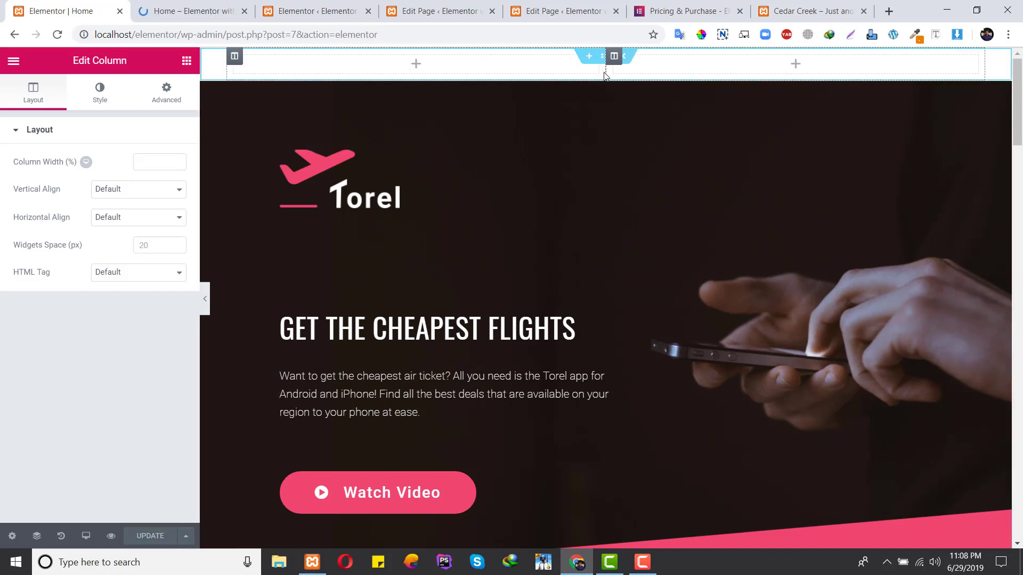
{"action": "left_click_drag", "start_coordinate": [608, 71], "coordinate": [797, 67]}
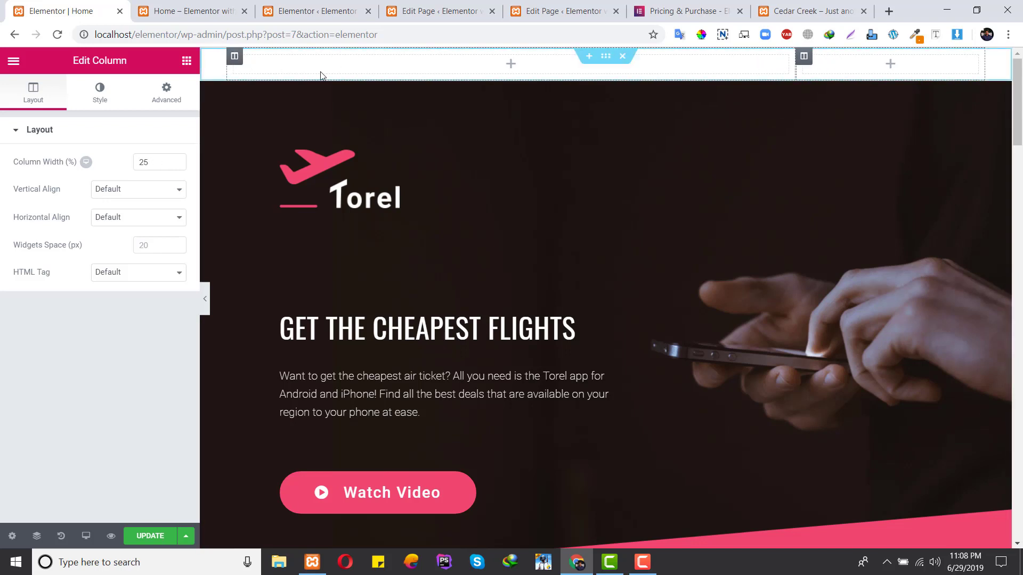
Step: Add another column after the section's first column and widen the middle column to about 51% by narrowing the first
{"action": "right_click", "coordinate": [235, 61]}
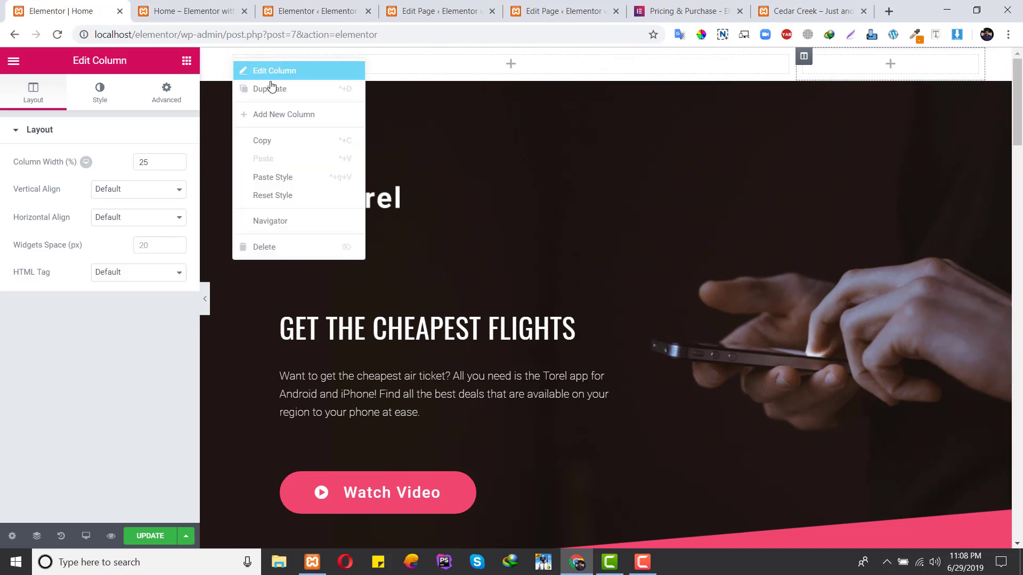
{"action": "left_click", "coordinate": [272, 118]}
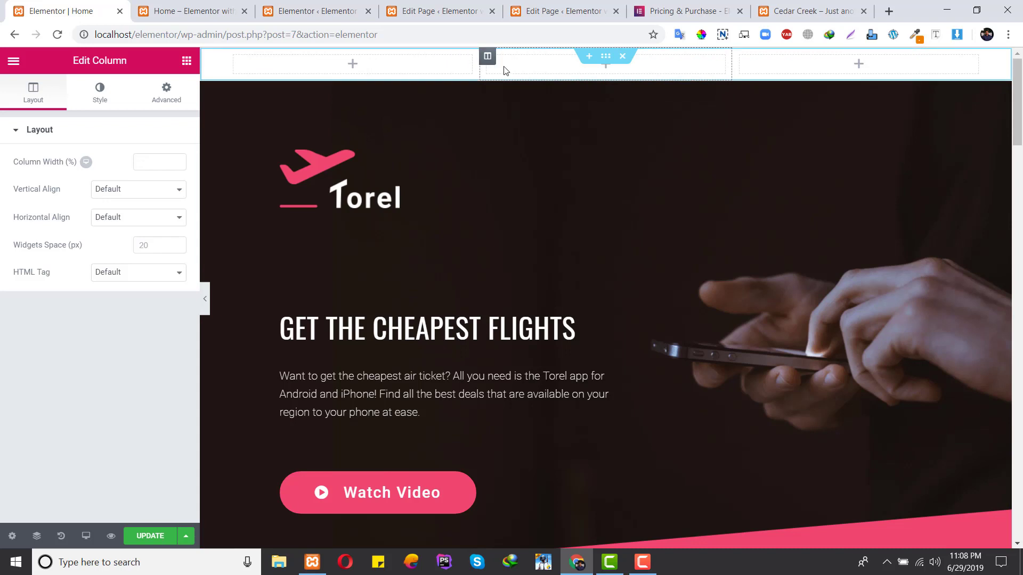
{"action": "left_click_drag", "start_coordinate": [468, 73], "coordinate": [344, 63]}
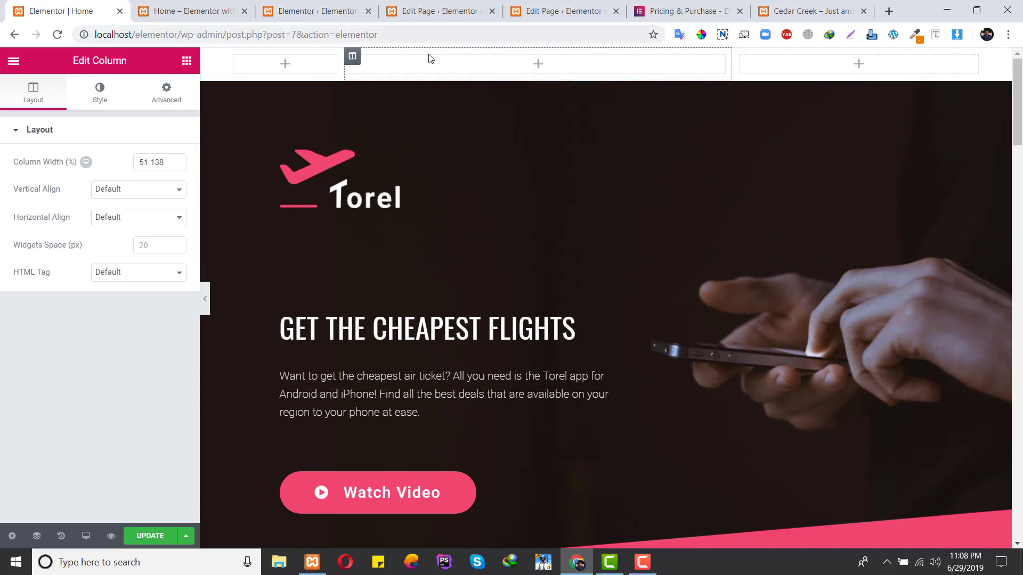
Step: Widen the middle column to about 67%, and move the Torel logo into the first column and the flights heading into the middle one
{"action": "left_click_drag", "start_coordinate": [734, 58], "coordinate": [851, 59]}
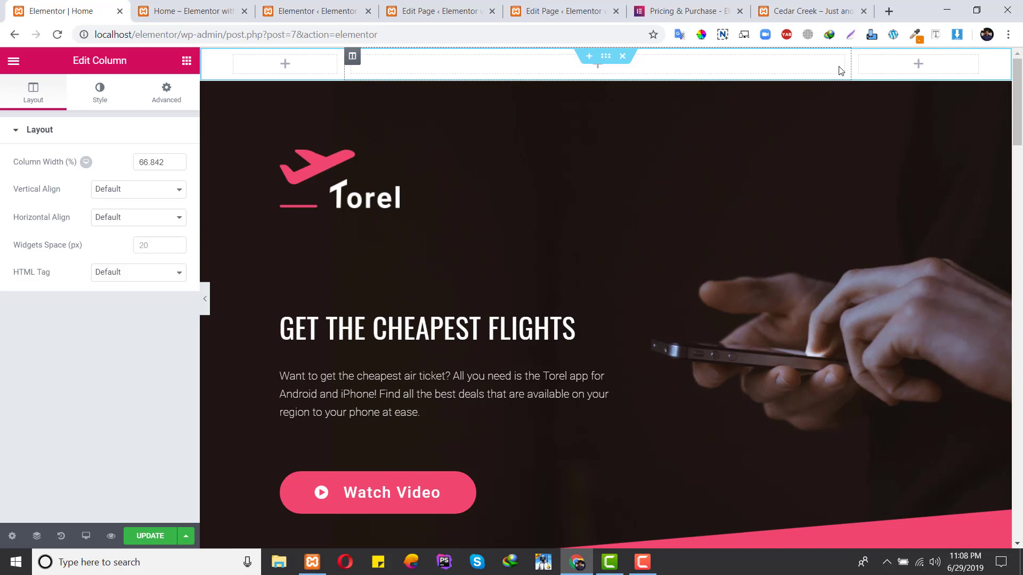
{"action": "left_click_drag", "start_coordinate": [348, 168], "coordinate": [302, 64]}
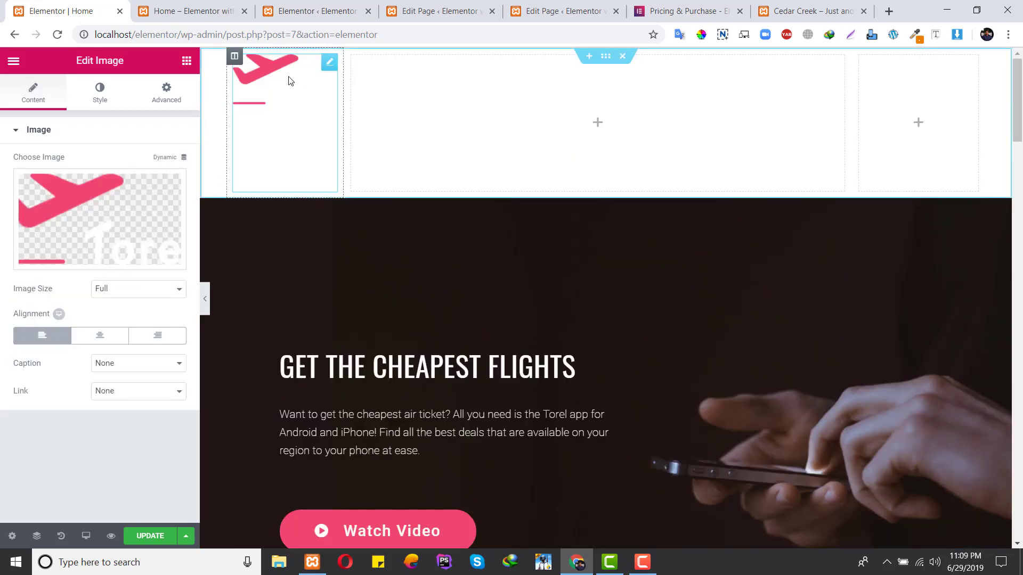
{"action": "mouse_move", "coordinate": [443, 368]}
{"action": "left_mouse_down"}
{"action": "mouse_move", "coordinate": [558, 336]}
{"action": "mouse_move", "coordinate": [652, 381]}
{"action": "mouse_move", "coordinate": [675, 288]}
{"action": "mouse_move", "coordinate": [589, 103]}
{"action": "mouse_move", "coordinate": [603, 121]}
{"action": "left_mouse_up"}
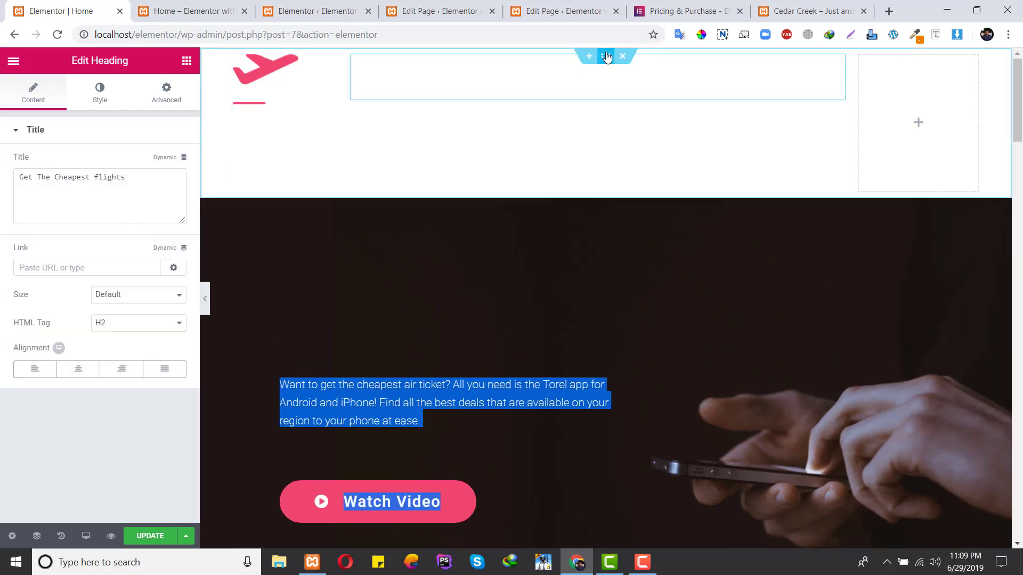
Step: Give the new three-column section a classic background in black, #000000
{"action": "left_click", "coordinate": [583, 60]}
{"action": "left_click", "coordinate": [90, 96]}
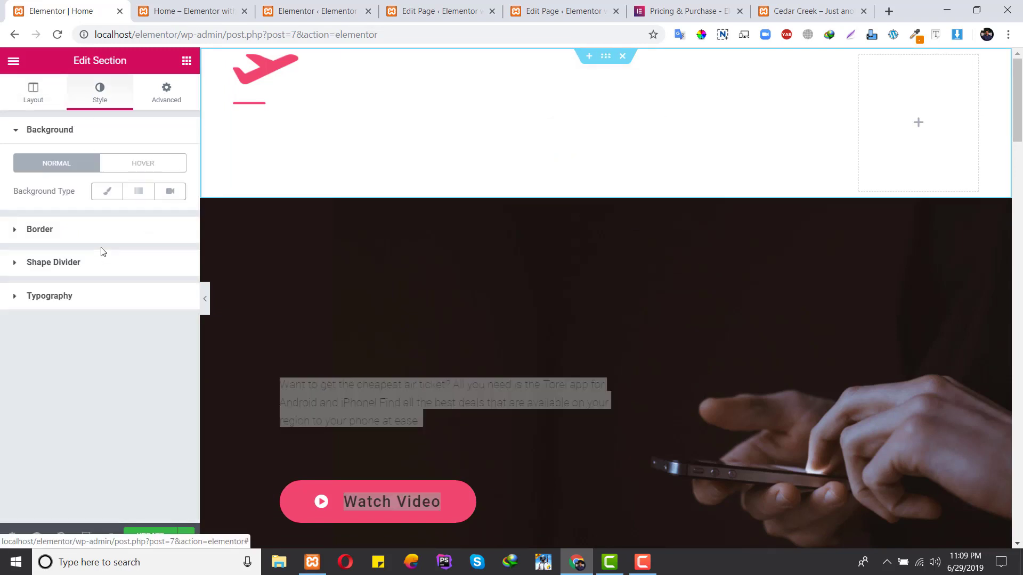
{"action": "left_click", "coordinate": [107, 192]}
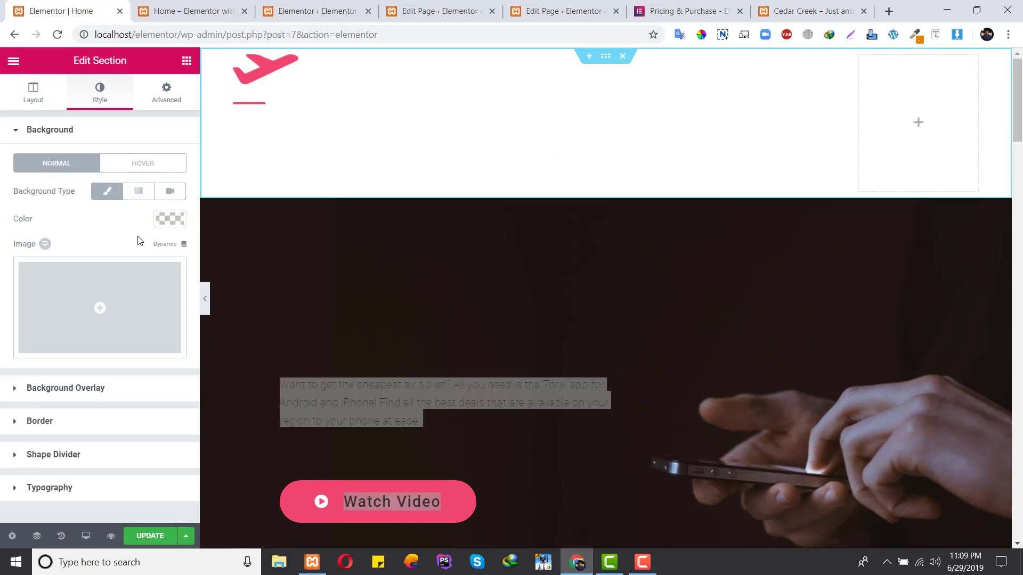
{"action": "left_click", "coordinate": [166, 223]}
{"action": "left_click", "coordinate": [65, 315]}
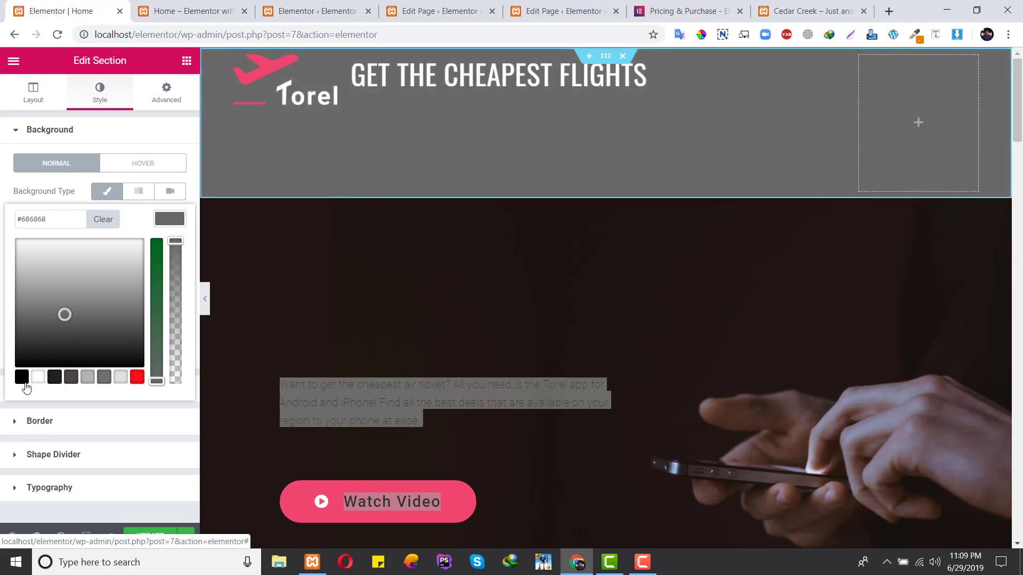
{"action": "left_click", "coordinate": [21, 380]}
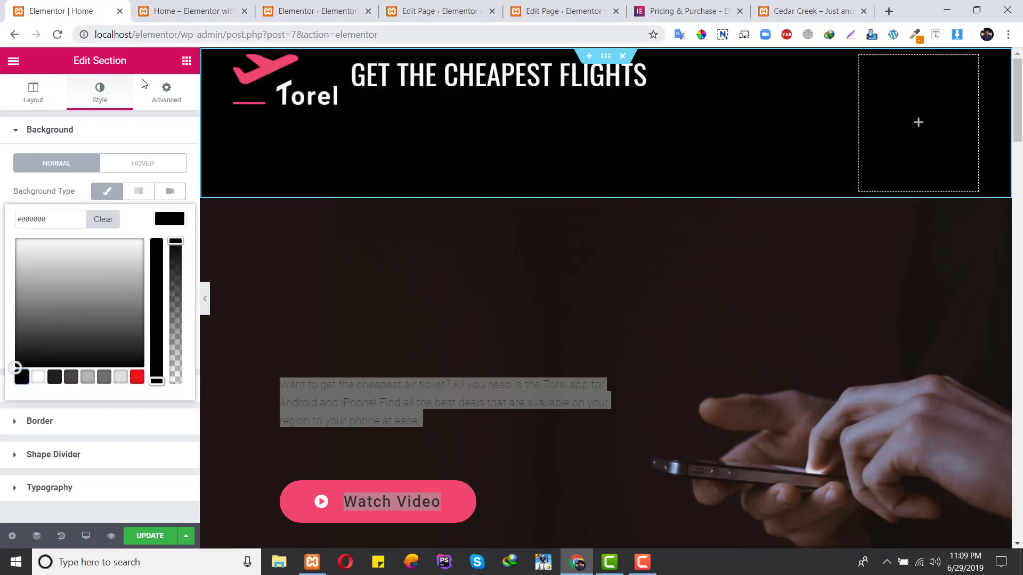
{"action": "left_click", "coordinate": [167, 223]}
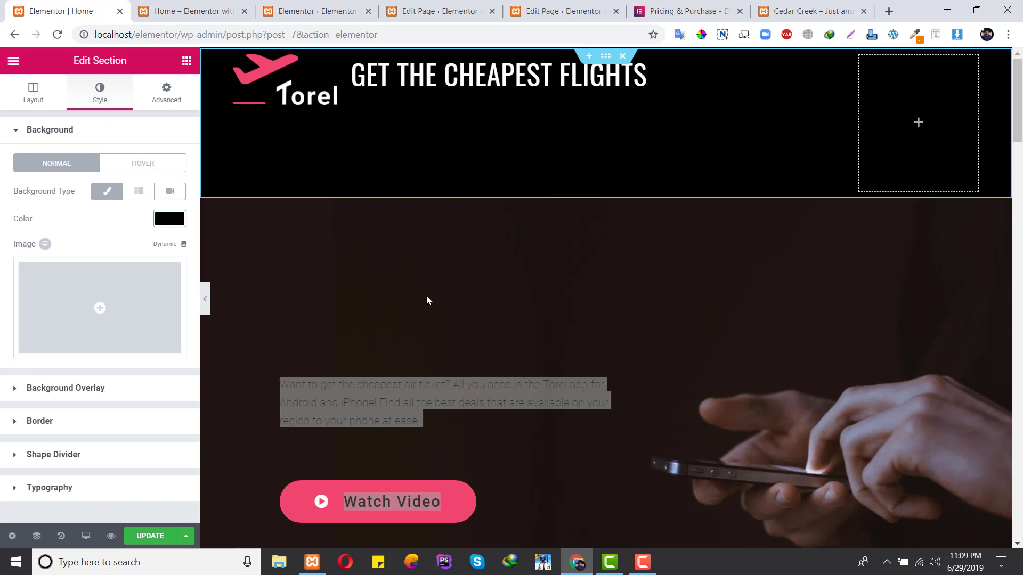
Step: Move the "Want to get the cheapest air ticket?" paragraph from the hero section into the empty third column of the black section
{"action": "left_click", "coordinate": [586, 405]}
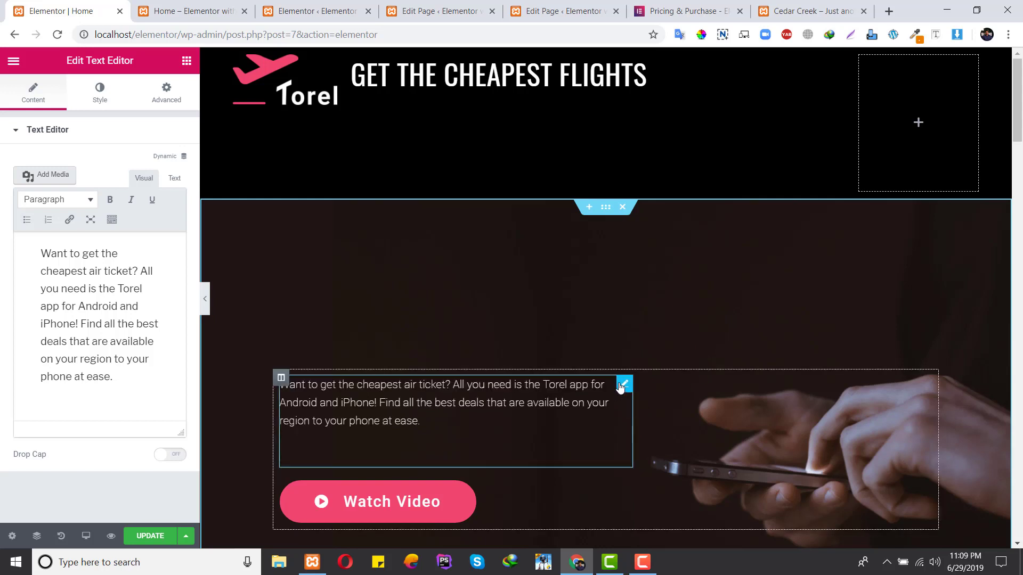
{"action": "left_click_drag", "start_coordinate": [626, 392], "coordinate": [751, 229]}
{"action": "left_click_drag", "start_coordinate": [848, 127], "coordinate": [909, 113]}
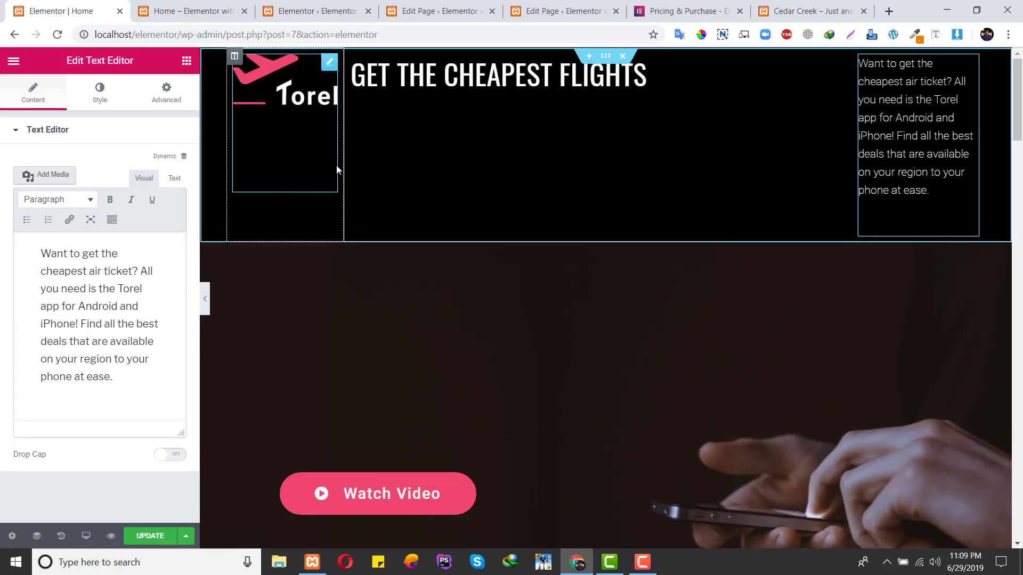
Step: Widen the Torel logo column to about 47% and move it after the paragraph column as the last column in the section
{"action": "left_click_drag", "start_coordinate": [344, 145], "coordinate": [700, 159]}
{"action": "mouse_move", "coordinate": [584, 158]}
{"action": "left_mouse_down"}
{"action": "mouse_move", "coordinate": [368, 155]}
{"action": "mouse_move", "coordinate": [587, 154]}
{"action": "left_mouse_up"}
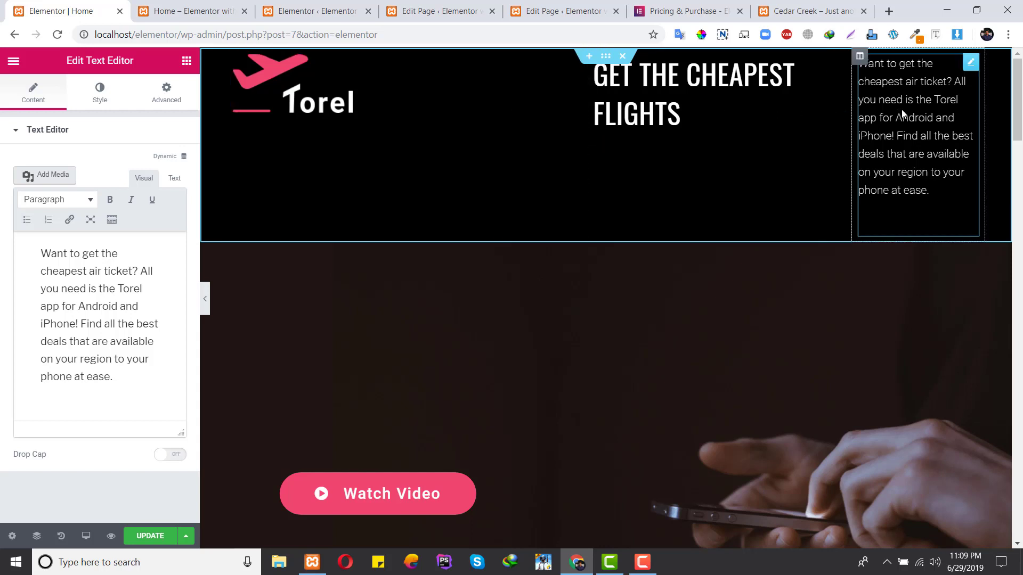
{"action": "left_click_drag", "start_coordinate": [234, 55], "coordinate": [912, 100]}
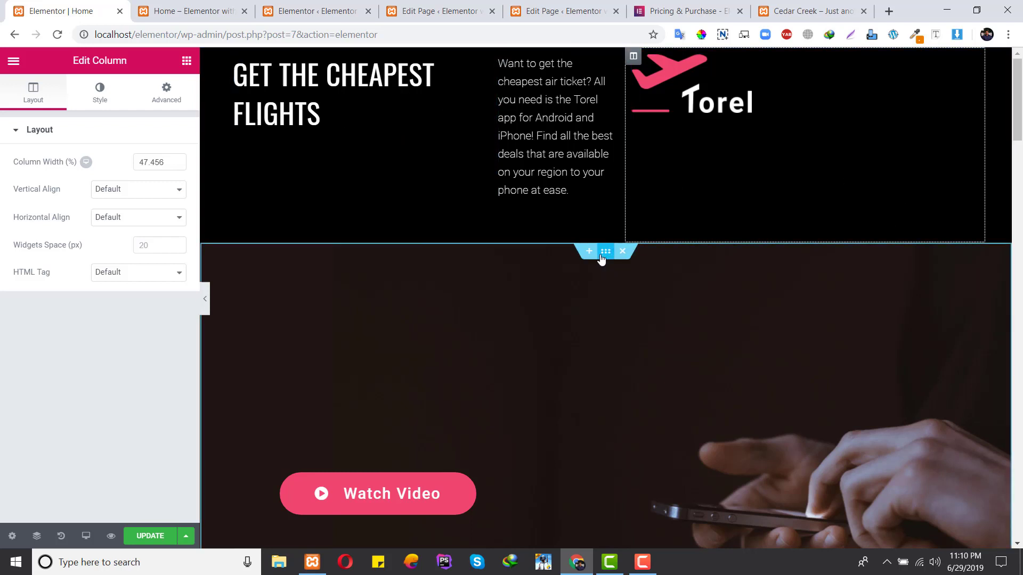
Step: Insert a single-column section between the black section and the hero section, and add two more columns to it
{"action": "left_click", "coordinate": [589, 251]}
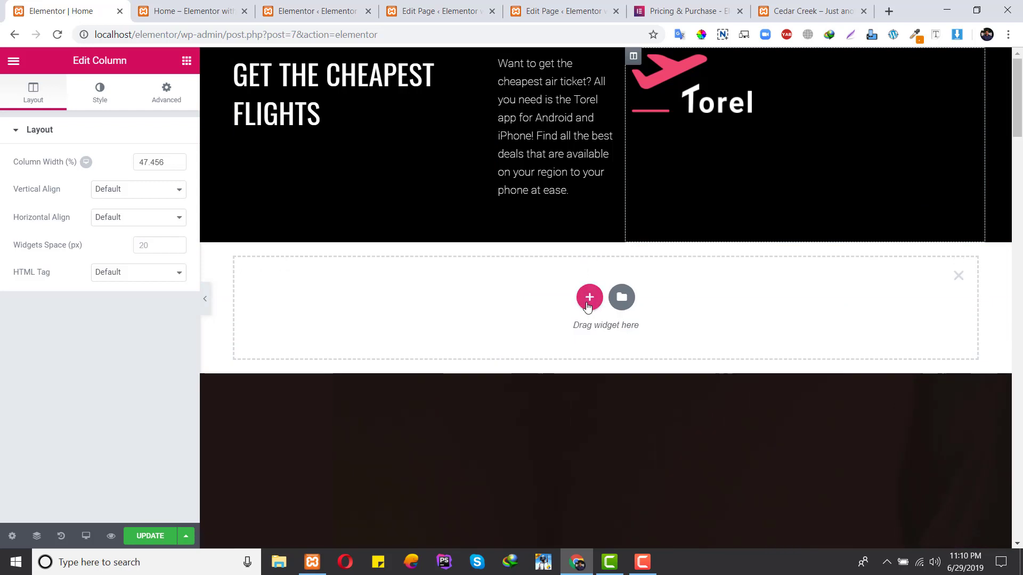
{"action": "left_click", "coordinate": [589, 298]}
{"action": "left_click", "coordinate": [439, 330]}
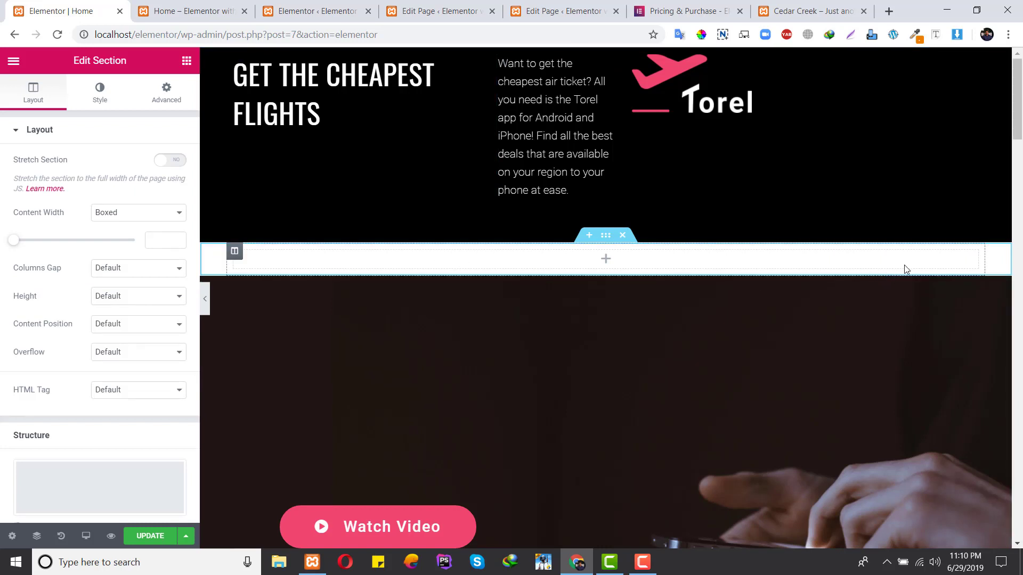
{"action": "right_click", "coordinate": [234, 252]}
{"action": "left_click", "coordinate": [286, 308]}
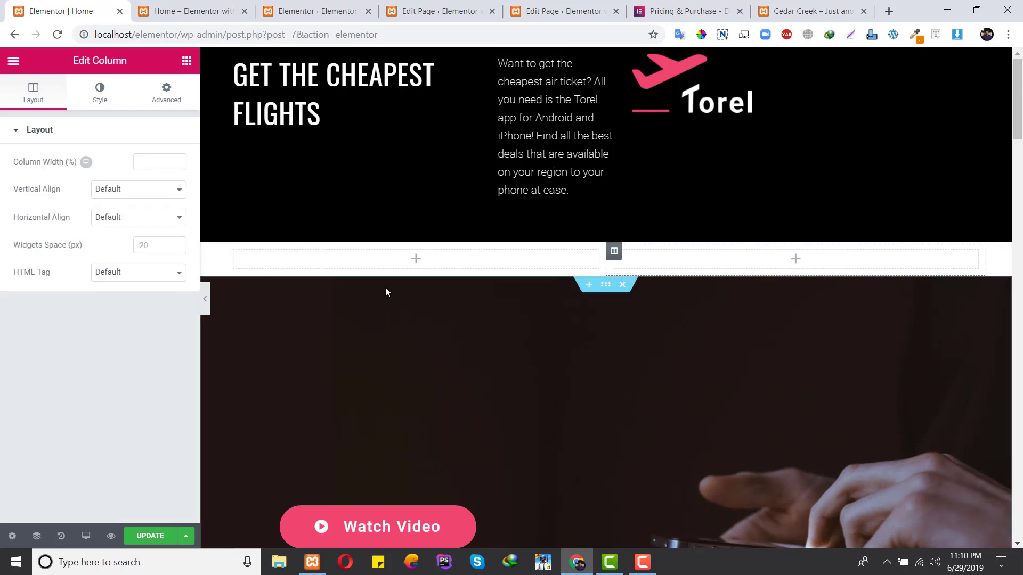
{"action": "right_click", "coordinate": [613, 254]}
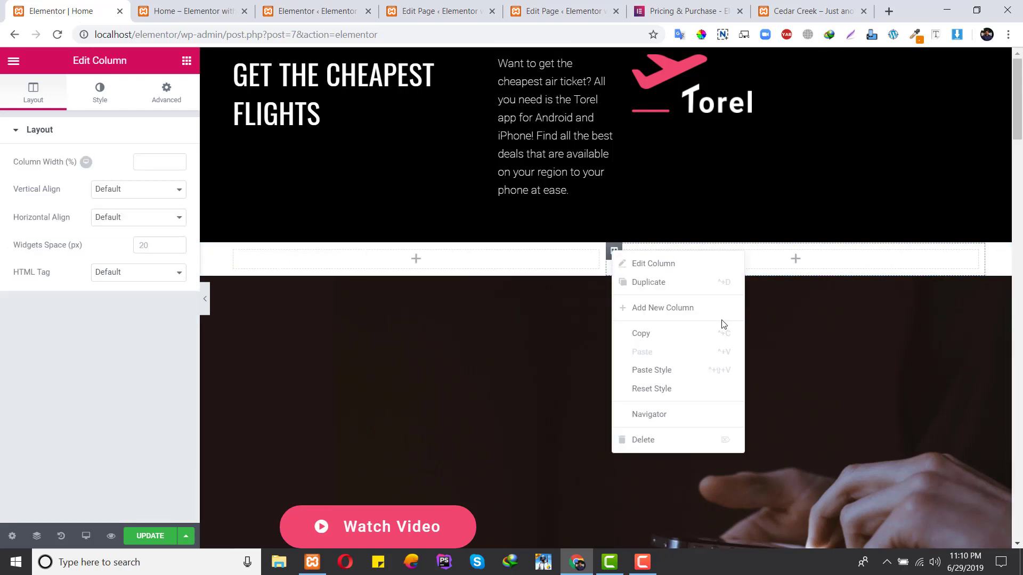
{"action": "left_click", "coordinate": [682, 307]}
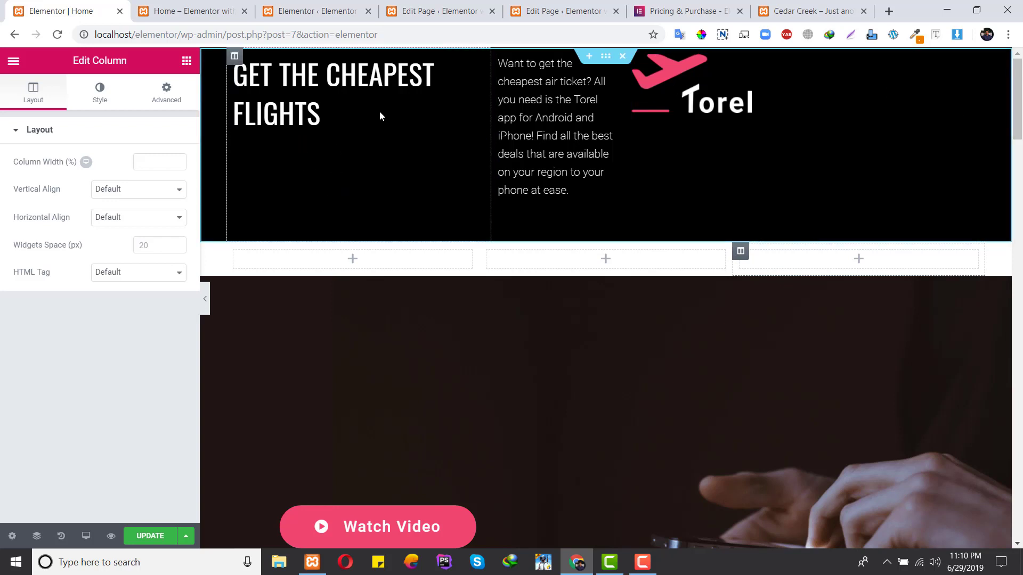
Step: Place an Inner Section below the flights heading and add two columns to it for four columns in total
{"action": "left_click", "coordinate": [191, 68]}
{"action": "left_click_drag", "start_coordinate": [47, 192], "coordinate": [303, 165]}
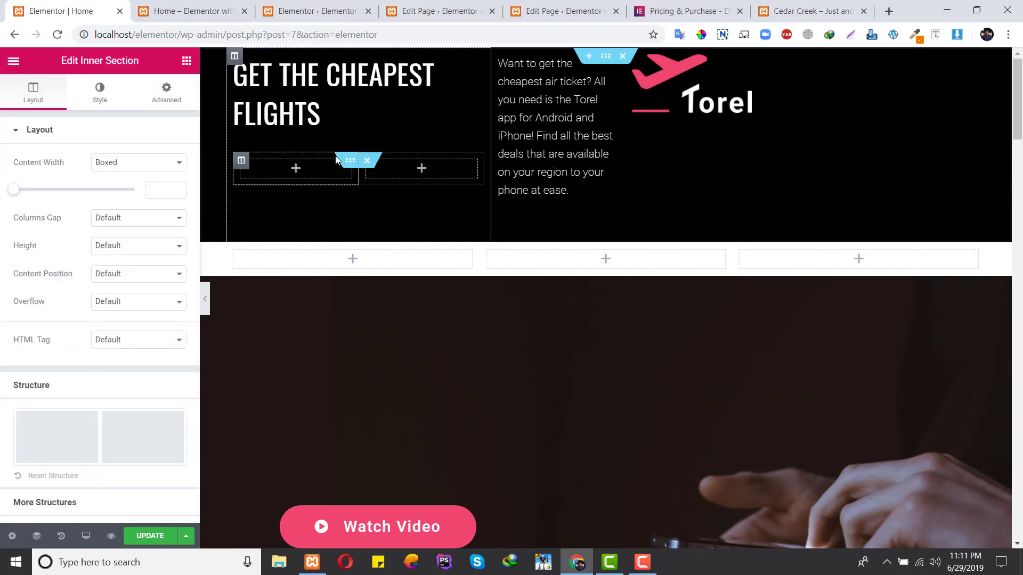
{"action": "right_click", "coordinate": [246, 165]}
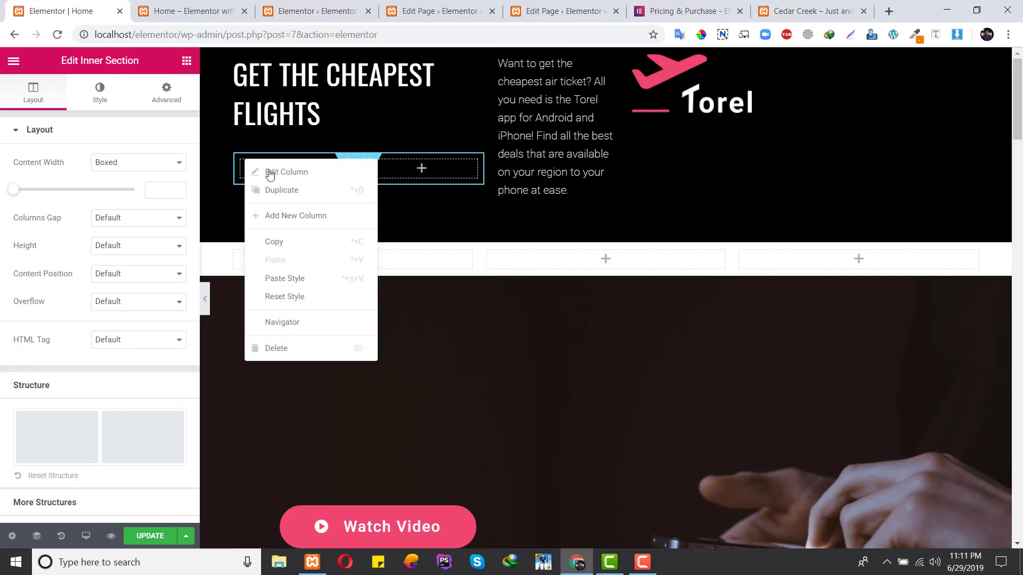
{"action": "left_click", "coordinate": [304, 215]}
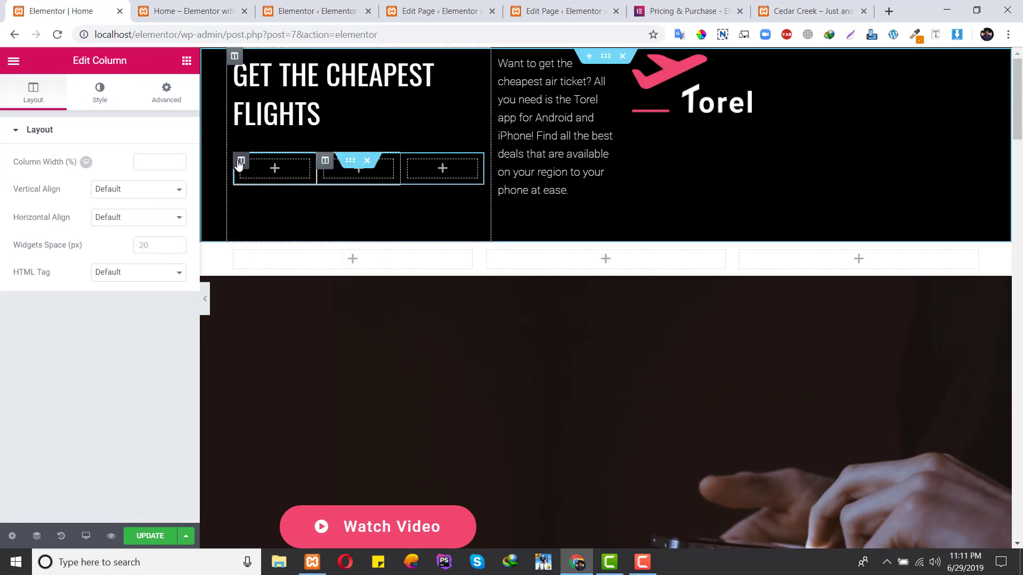
{"action": "right_click", "coordinate": [240, 164]}
{"action": "left_click", "coordinate": [297, 223]}
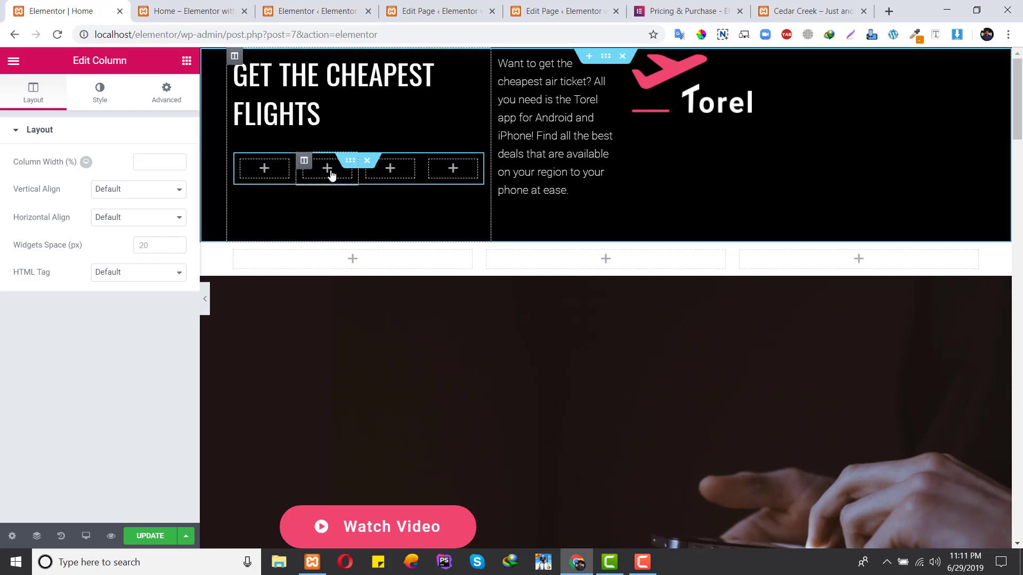
{"action": "left_click", "coordinate": [186, 61]}
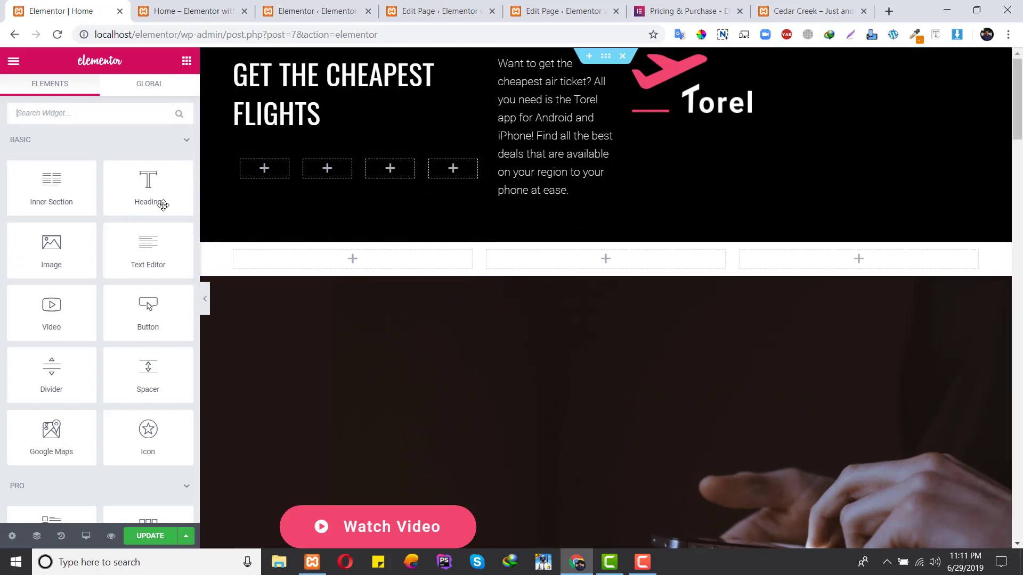
{"action": "left_click_drag", "start_coordinate": [68, 187], "coordinate": [361, 167]}
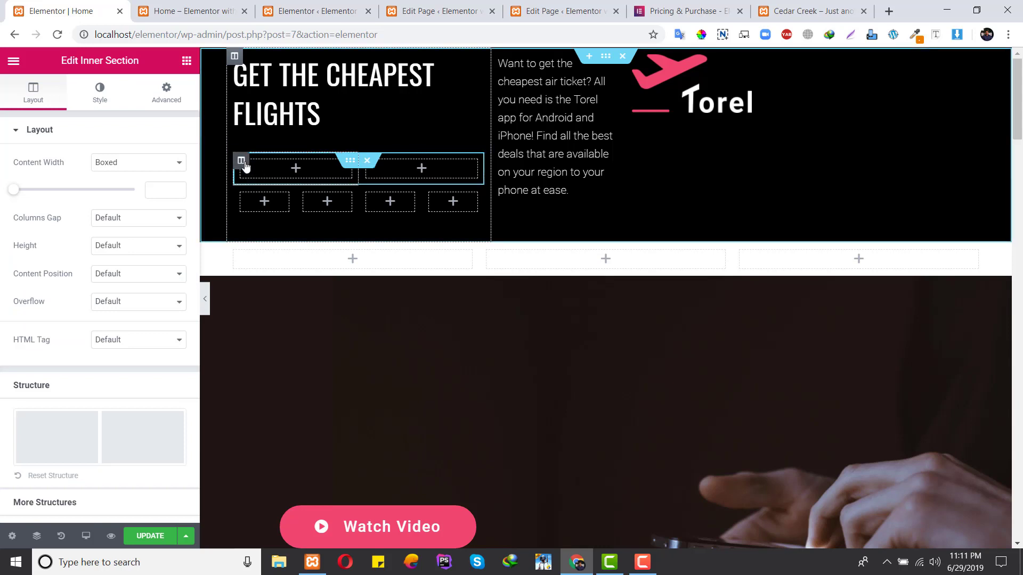
{"action": "right_click", "coordinate": [246, 158]}
{"action": "left_click", "coordinate": [322, 225]}
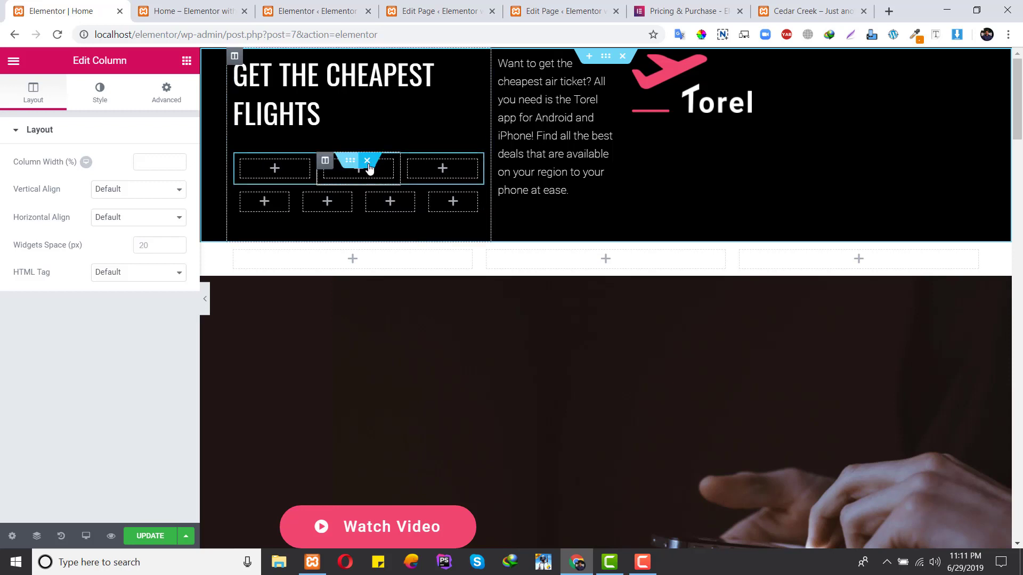
{"action": "left_click", "coordinate": [367, 161]}
{"action": "left_click", "coordinate": [368, 164]}
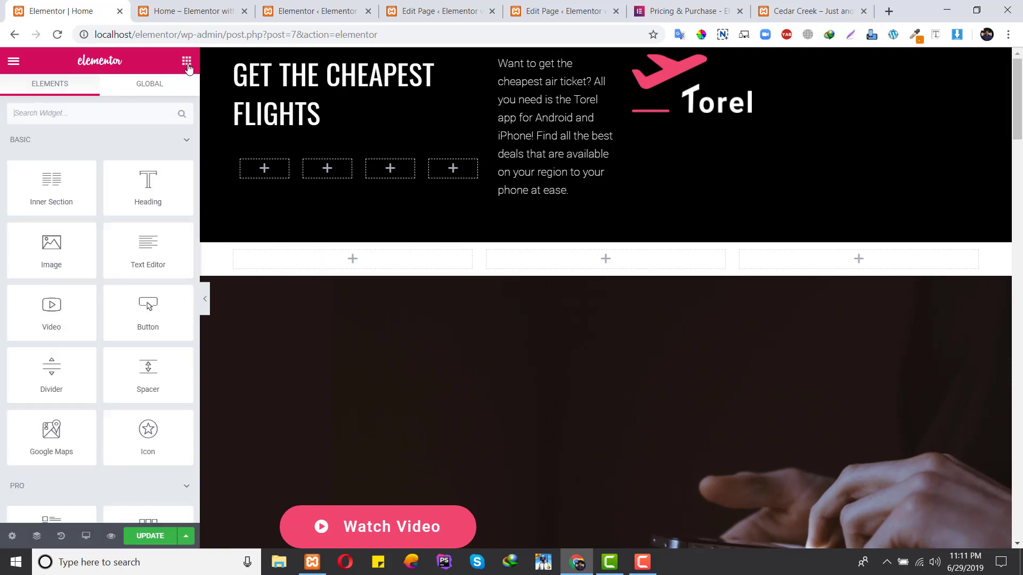
Step: Add a Heading widget between the flights heading and the four-column inner section, and set its HTML tag to span
{"action": "left_click", "coordinate": [187, 61]}
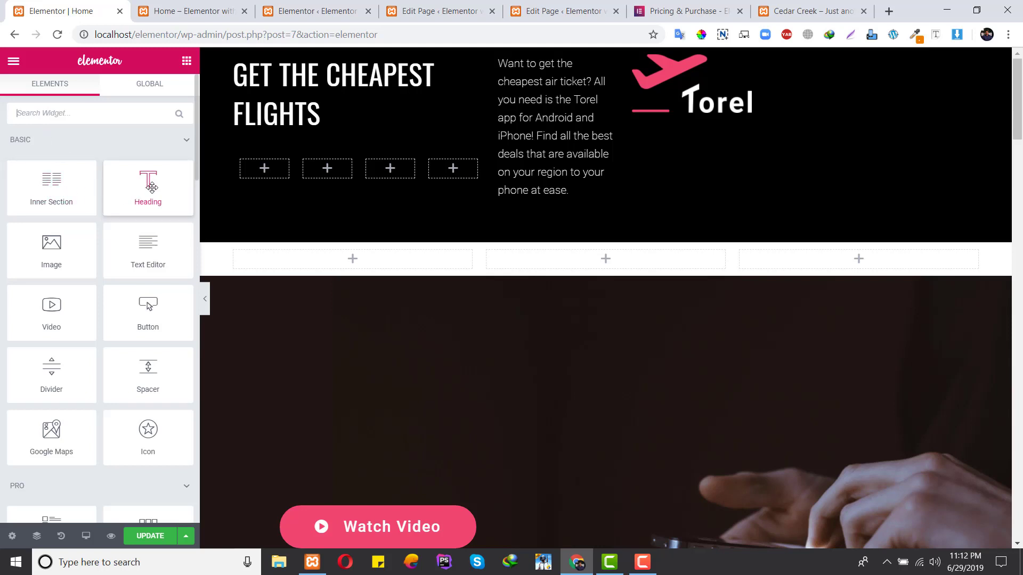
{"action": "left_click_drag", "start_coordinate": [152, 187], "coordinate": [275, 130]}
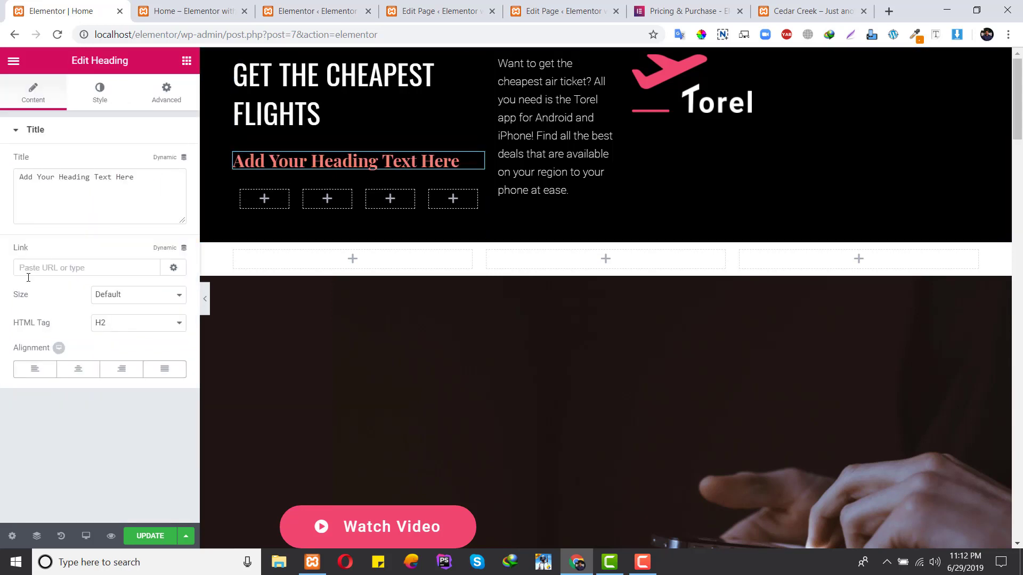
{"action": "left_click", "coordinate": [115, 330]}
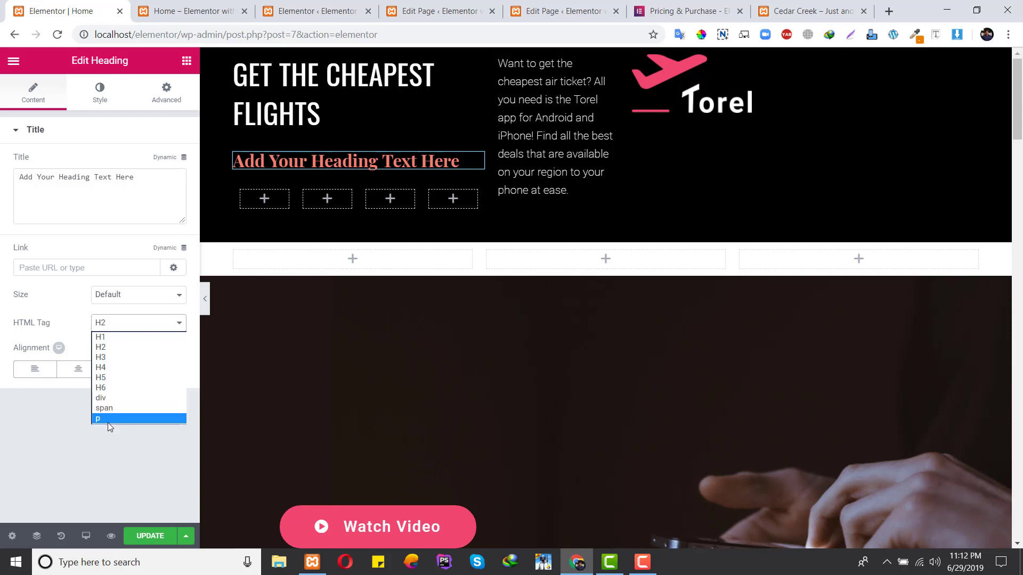
{"action": "left_click", "coordinate": [124, 442]}
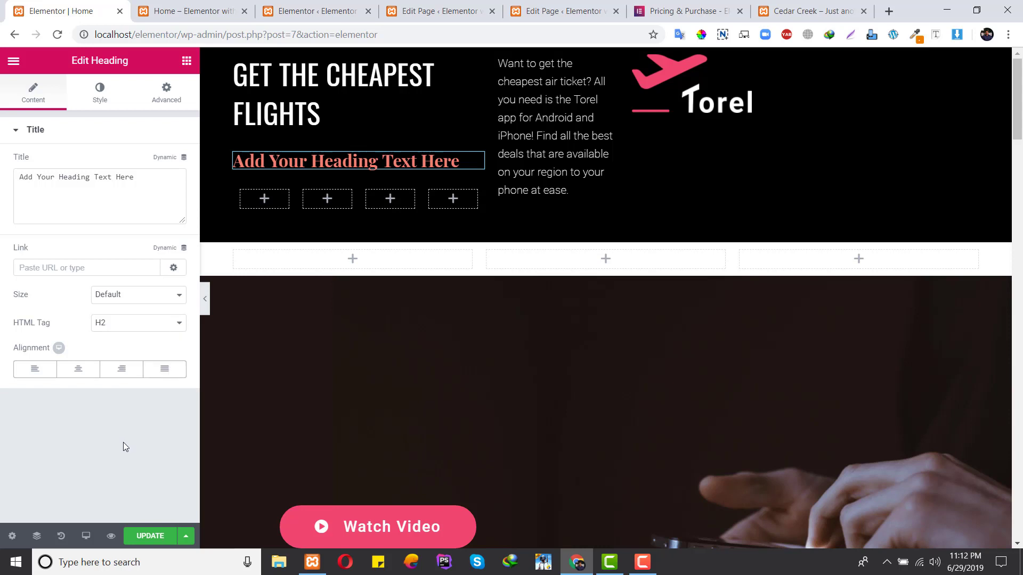
{"action": "left_click", "coordinate": [117, 327]}
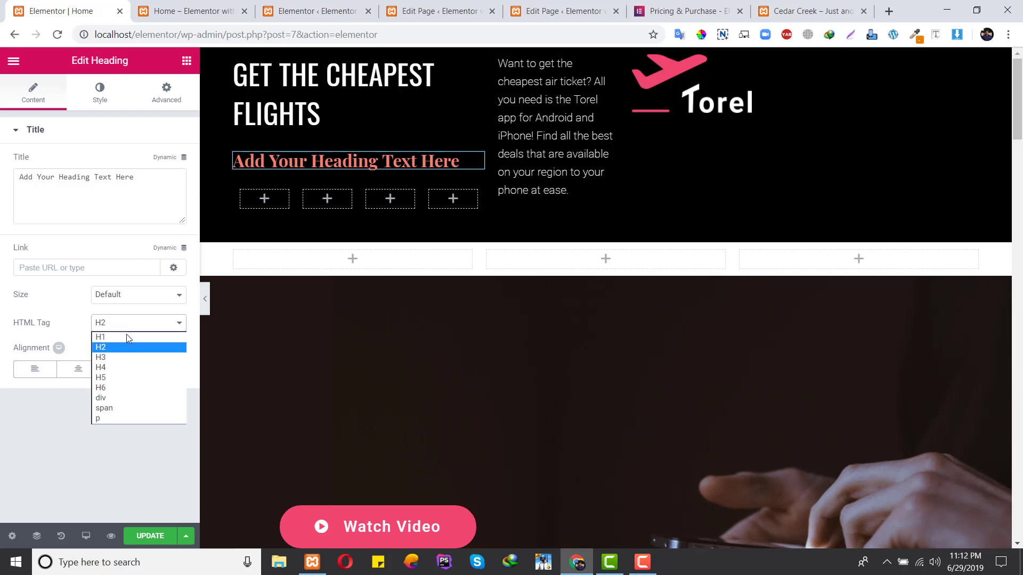
{"action": "left_click", "coordinate": [120, 396]}
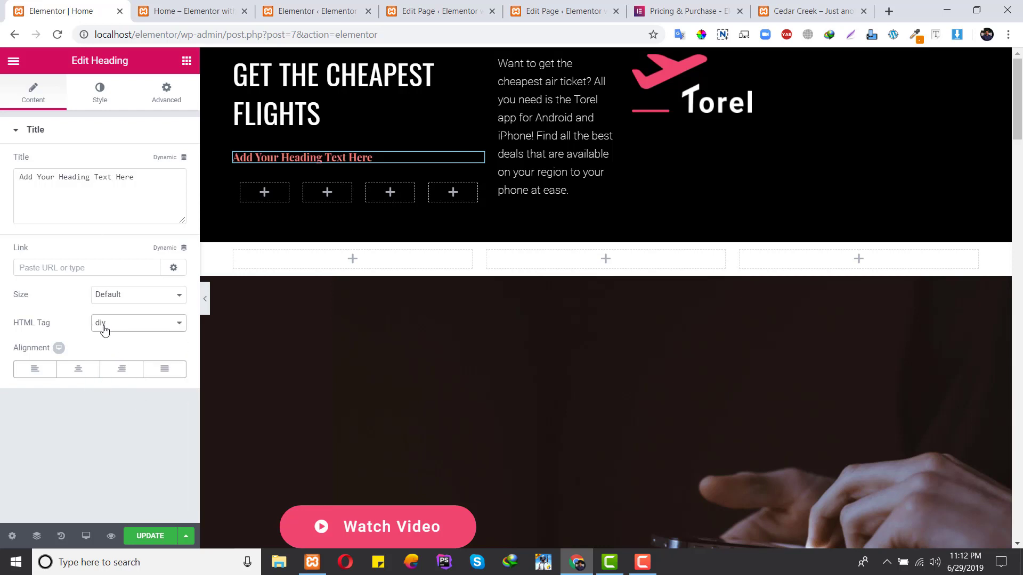
{"action": "left_click", "coordinate": [133, 326]}
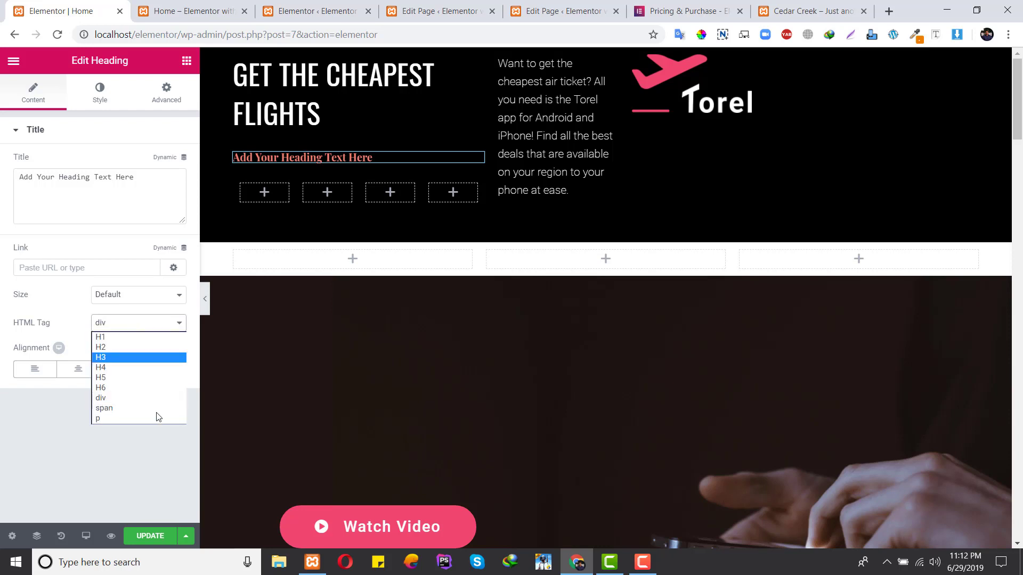
{"action": "left_click", "coordinate": [123, 408]}
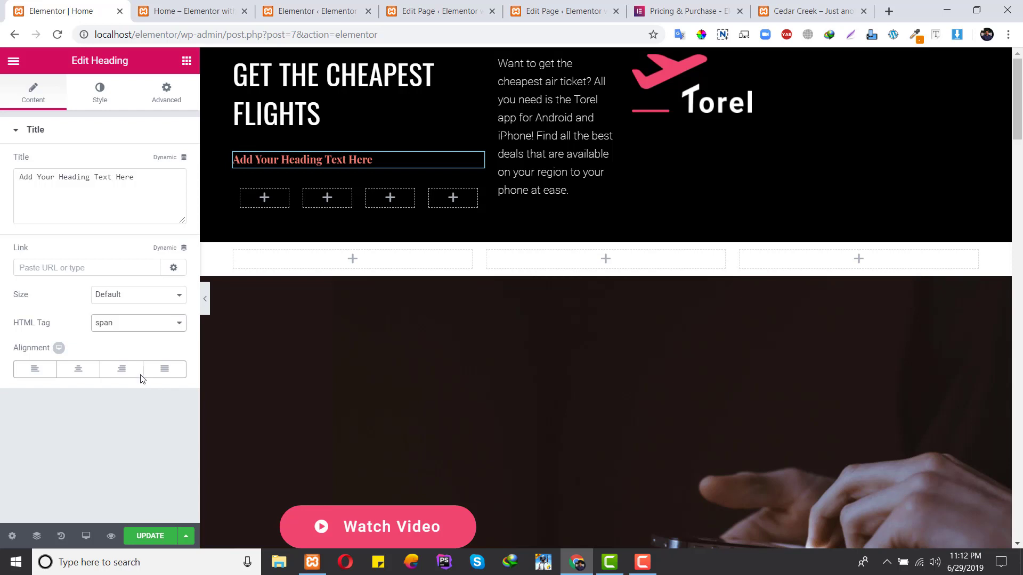
Step: Add a Video widget between the new placeholder heading and the four-column inner section
{"action": "left_click", "coordinate": [186, 60]}
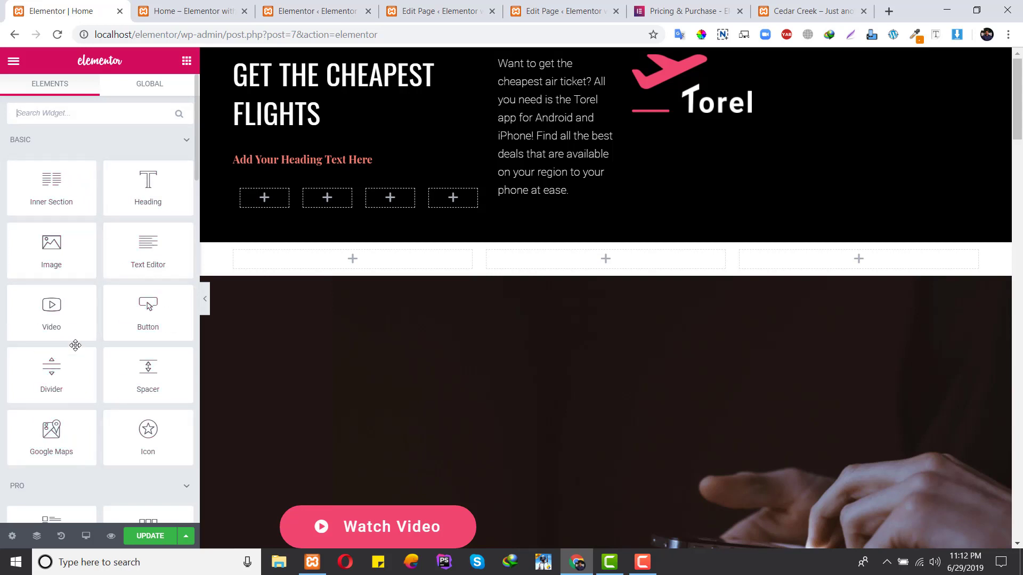
{"action": "left_click_drag", "start_coordinate": [47, 306], "coordinate": [366, 183]}
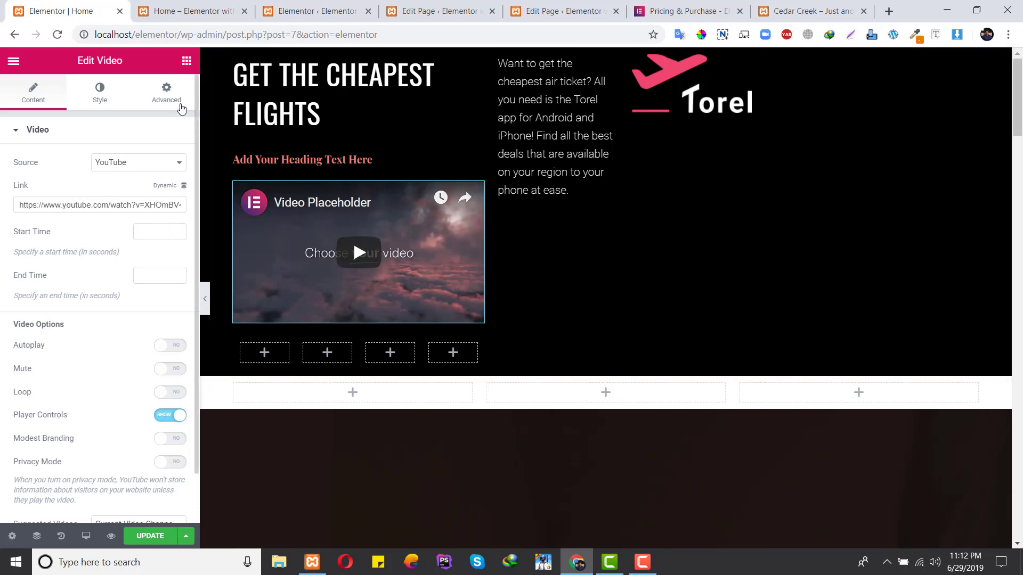
Step: Add a Video widget below the air ticket description text in the black section's middle column
{"action": "left_click", "coordinate": [186, 60]}
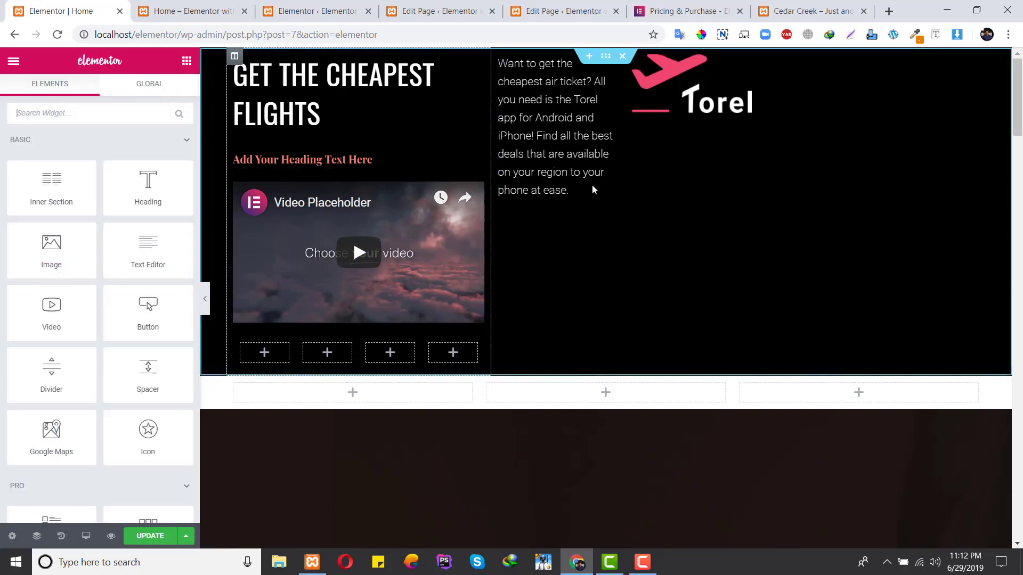
{"action": "left_click_drag", "start_coordinate": [37, 334], "coordinate": [546, 195]}
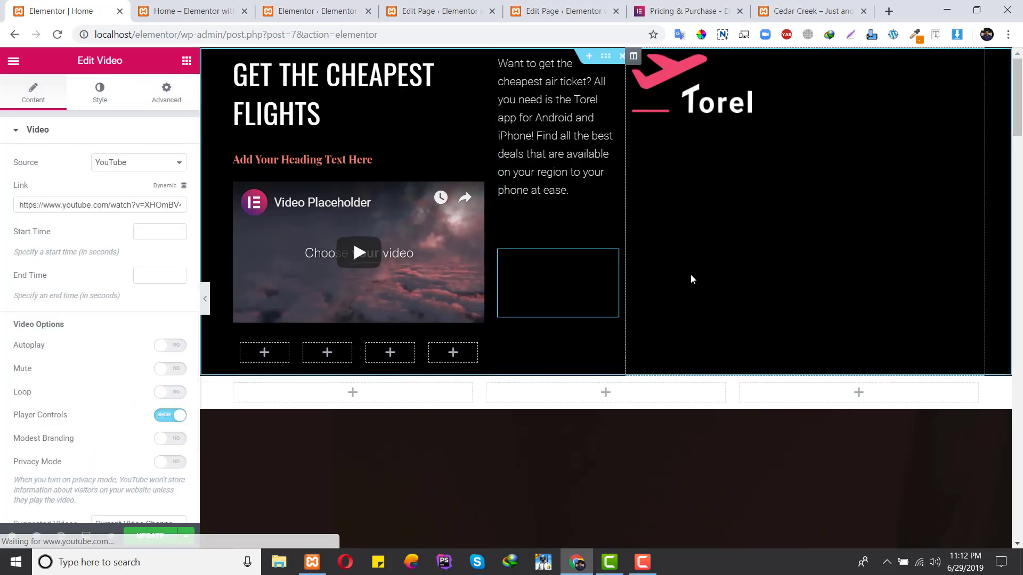
{"action": "left_click", "coordinate": [63, 205]}
Step: Open YouTube in a new browser tab, open the Clean Bandit 'Rockabye' video and copy its URL
{"action": "left_click", "coordinate": [888, 9]}
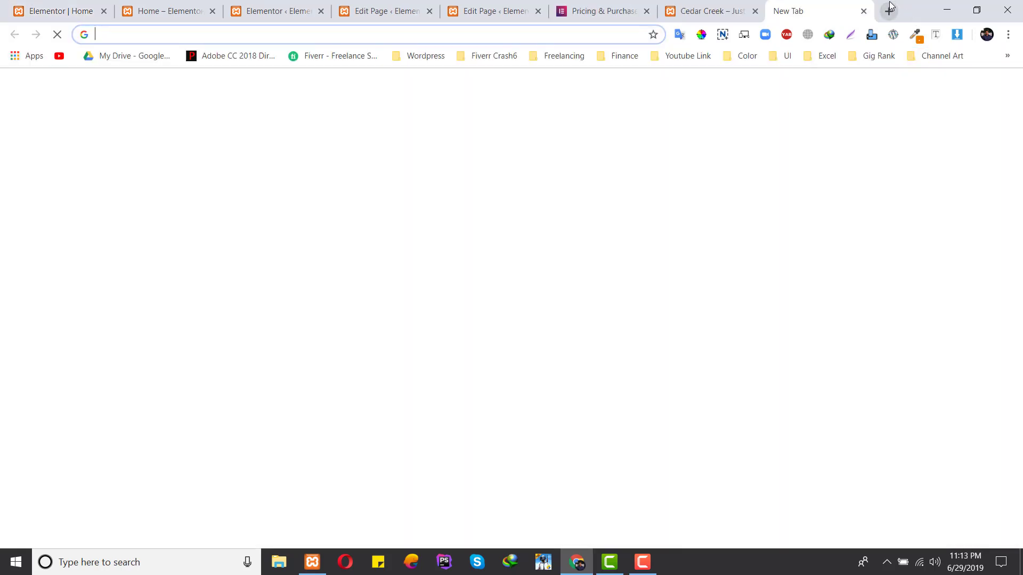
{"action": "type", "text": "you"}
{"action": "key", "text": "Return"}
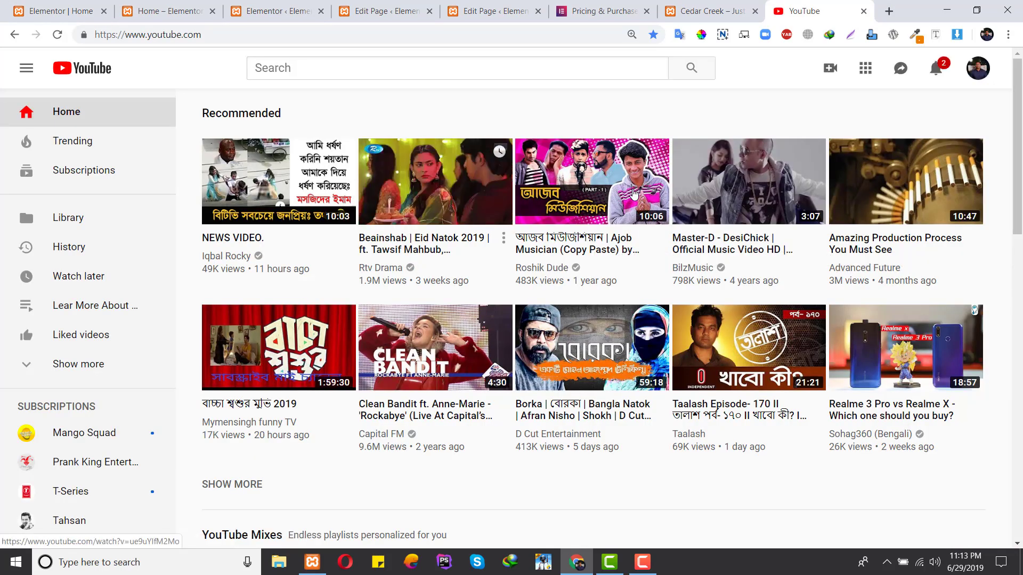
{"action": "scroll", "coordinate": [495, 403], "scroll_direction": "down", "scroll_amount": 5}
{"action": "scroll", "coordinate": [495, 403], "scroll_direction": "up", "scroll_amount": 4}
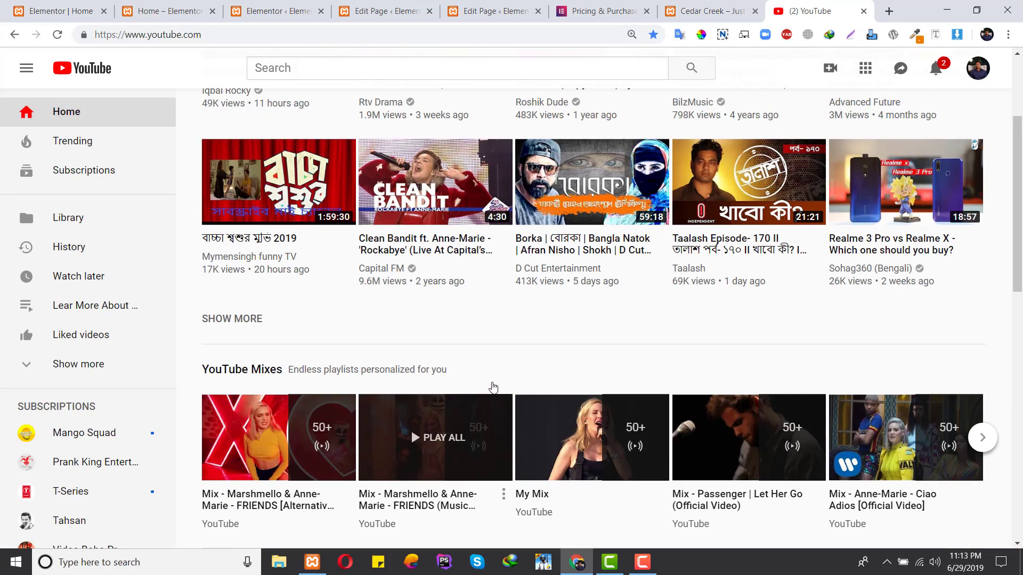
{"action": "left_click", "coordinate": [435, 215]}
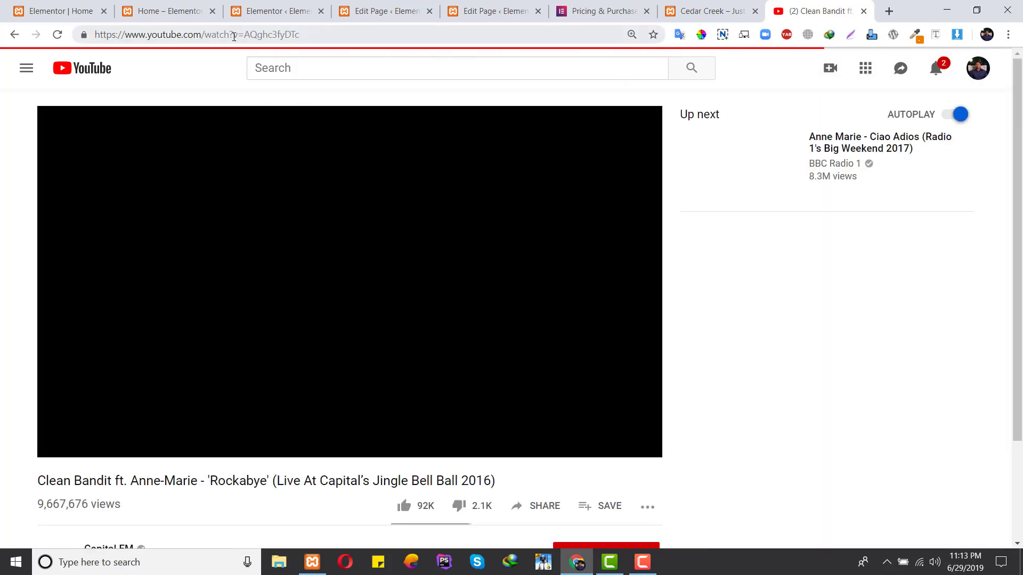
{"action": "left_click", "coordinate": [267, 34]}
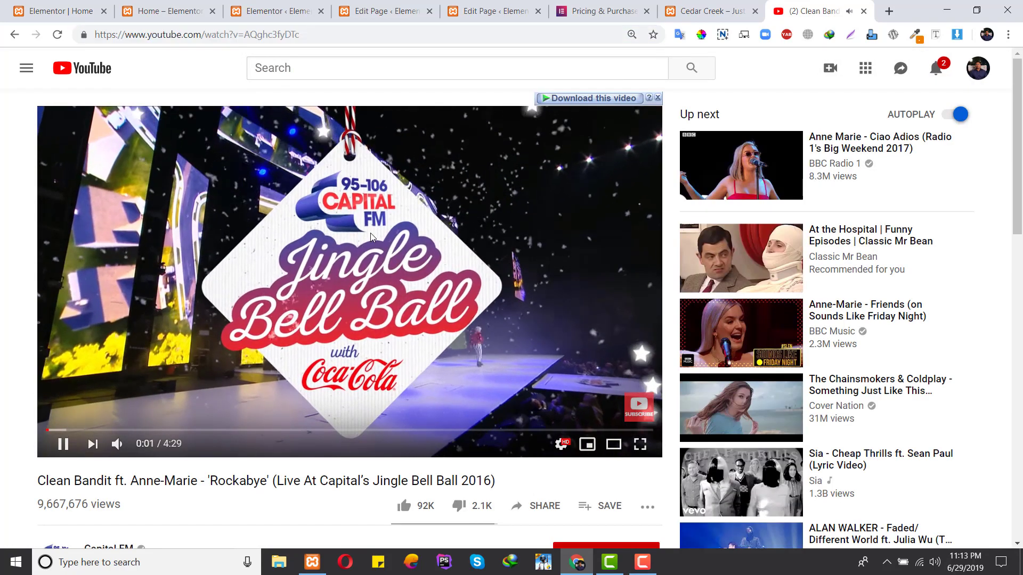
{"action": "left_click", "coordinate": [370, 233]}
{"action": "left_click", "coordinate": [88, 5]}
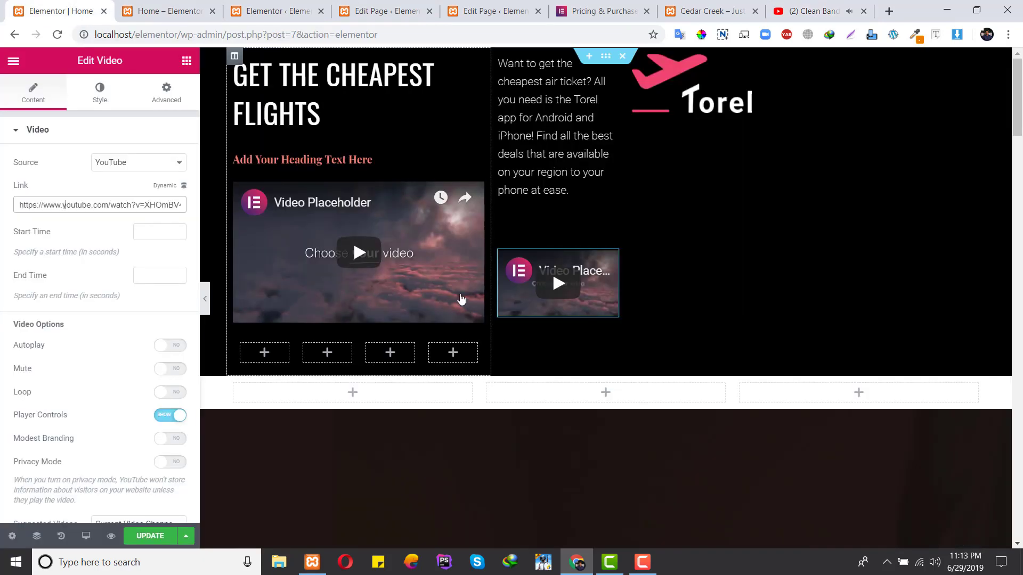
{"action": "triple_click", "coordinate": [102, 205]}
{"action": "type", "text": "https://www.youtube.com/watch?v=AQghc3fyDTo"}
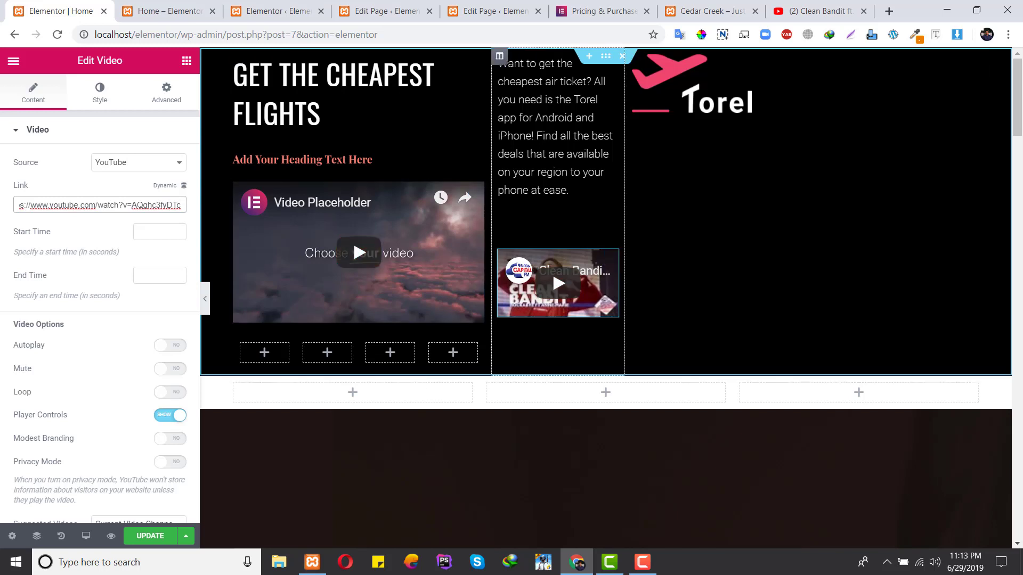
{"action": "left_click_drag", "start_coordinate": [626, 256], "coordinate": [797, 268]}
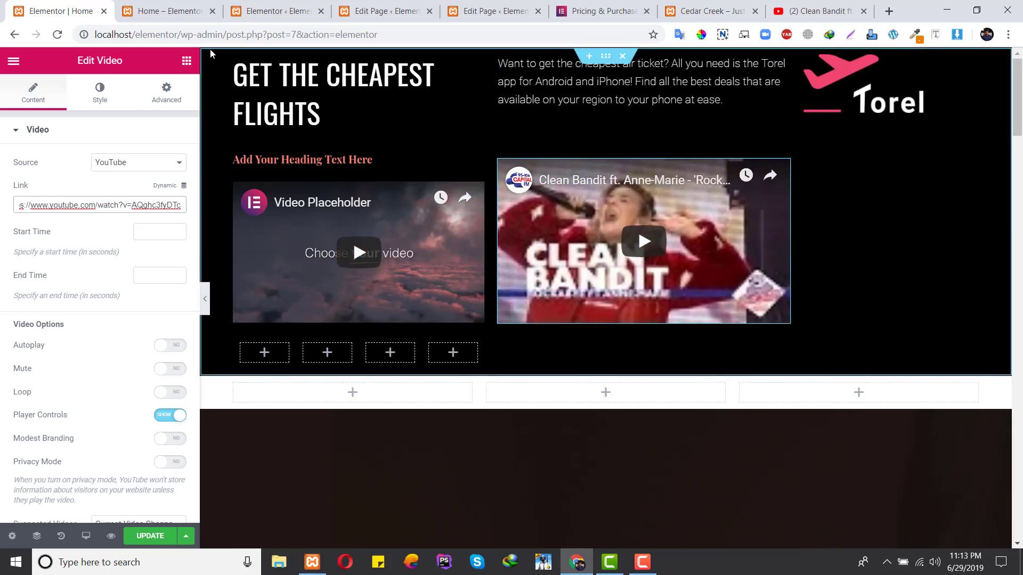
Step: Add a Posts widget to the middle column of the empty three-column section and widen that column on both sides
{"action": "left_click", "coordinate": [186, 60]}
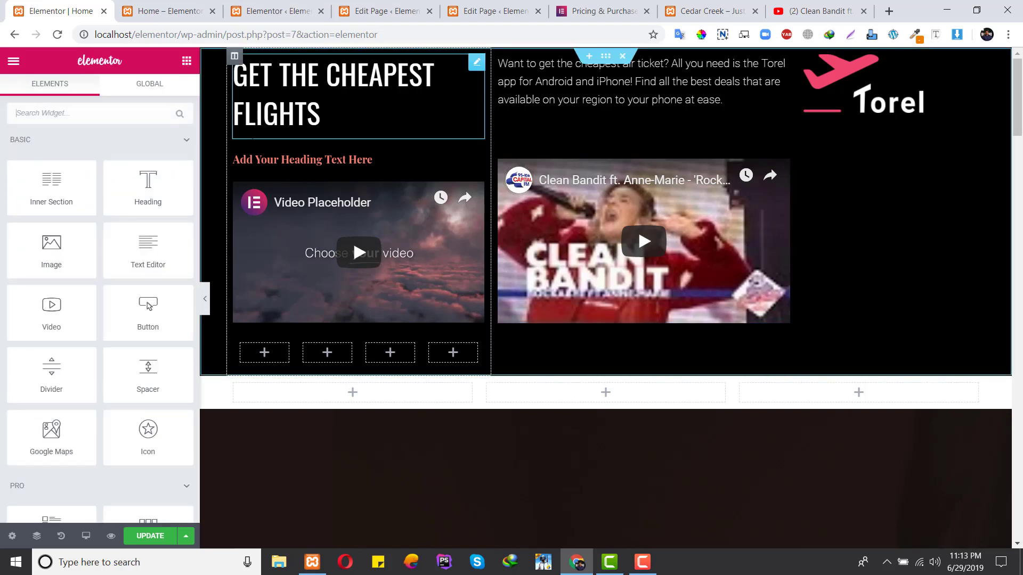
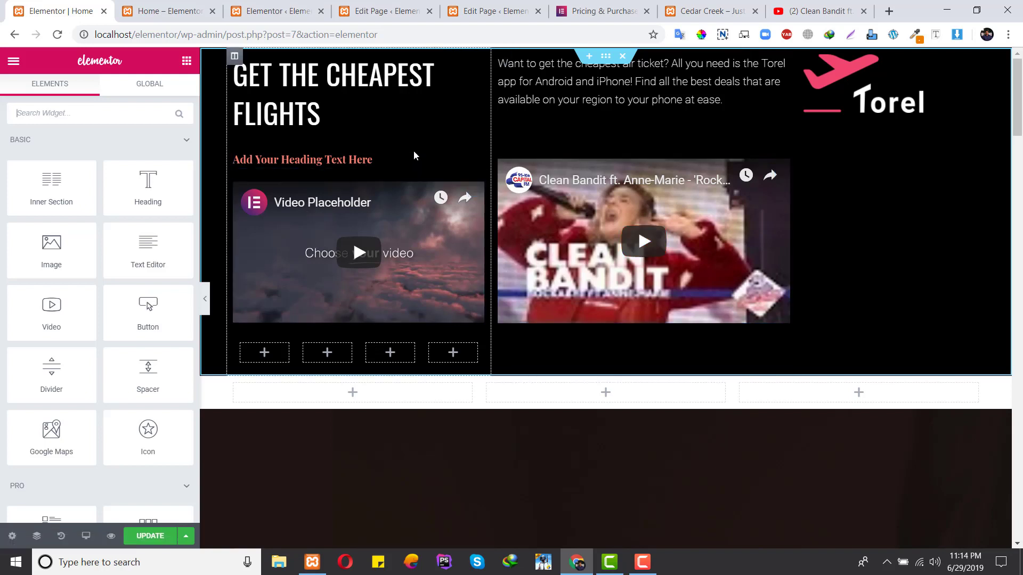
{"action": "scroll", "coordinate": [114, 477], "scroll_direction": "down", "scroll_amount": 5}
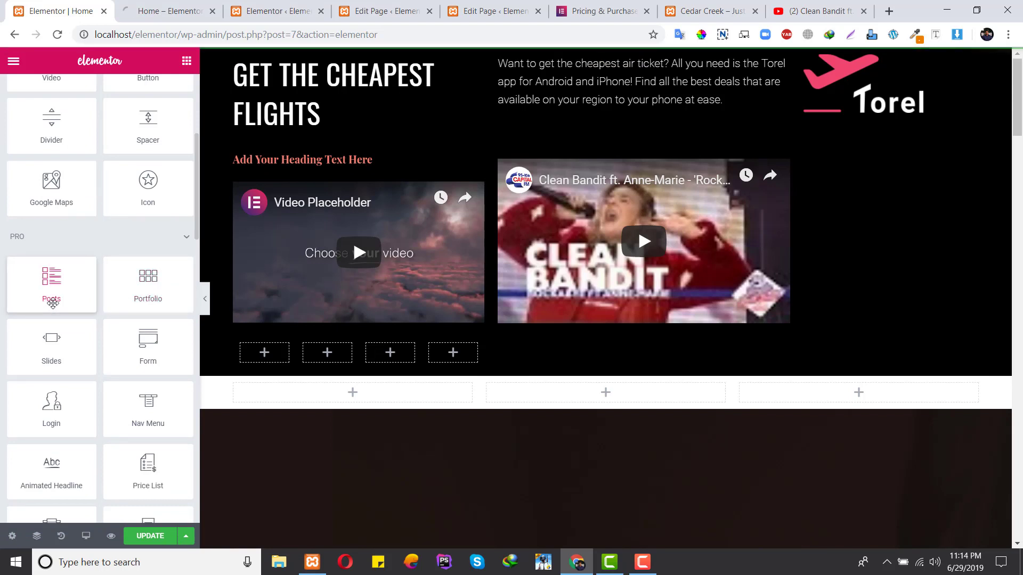
{"action": "left_click_drag", "start_coordinate": [66, 290], "coordinate": [586, 395]}
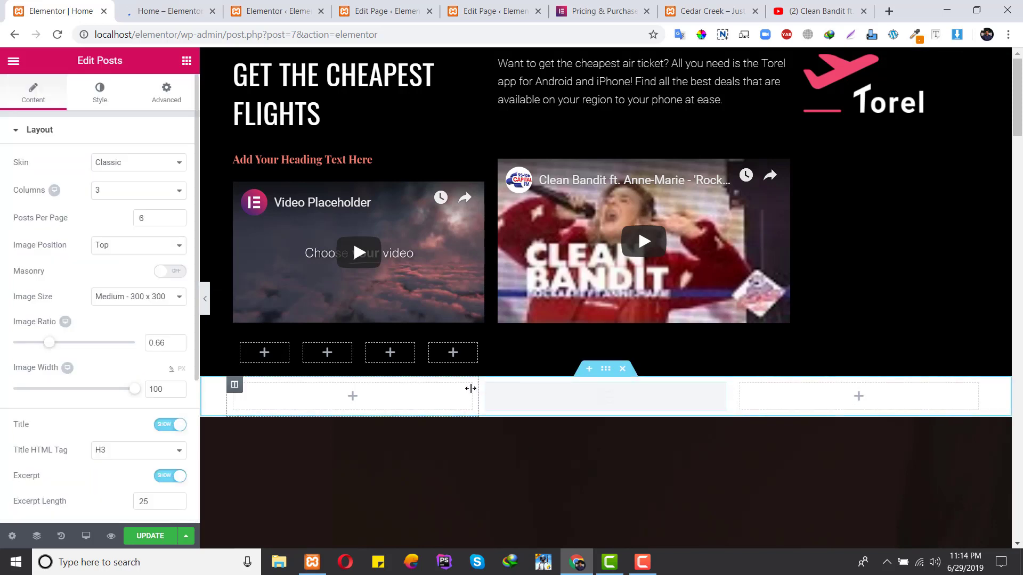
{"action": "left_click_drag", "start_coordinate": [477, 392], "coordinate": [334, 390]}
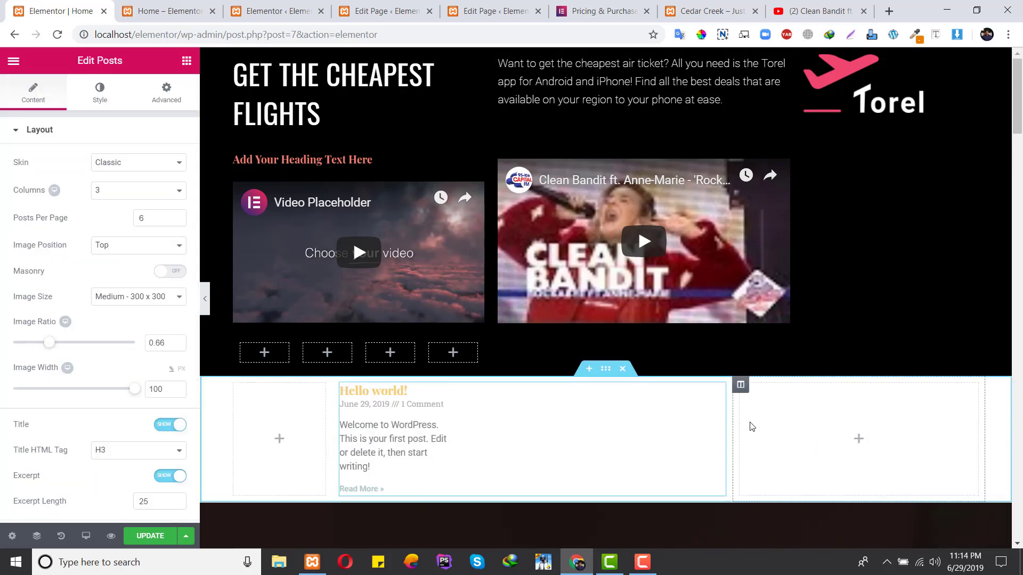
{"action": "left_click_drag", "start_coordinate": [731, 413], "coordinate": [851, 416]}
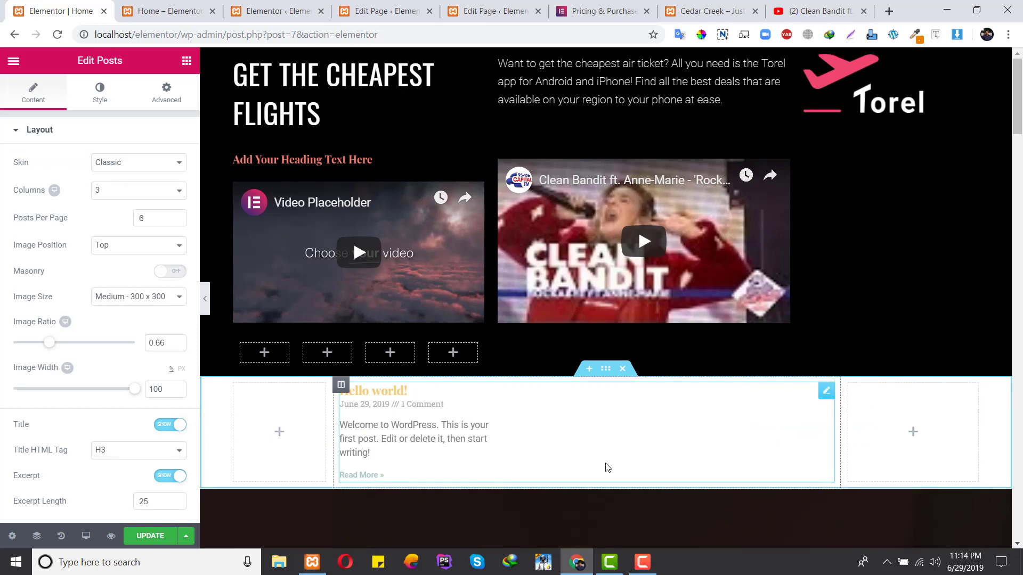
Step: Examine the page's sections from the hero down to the pricing tables and return to the top
{"action": "scroll", "coordinate": [604, 466], "scroll_direction": "down", "scroll_amount": 3}
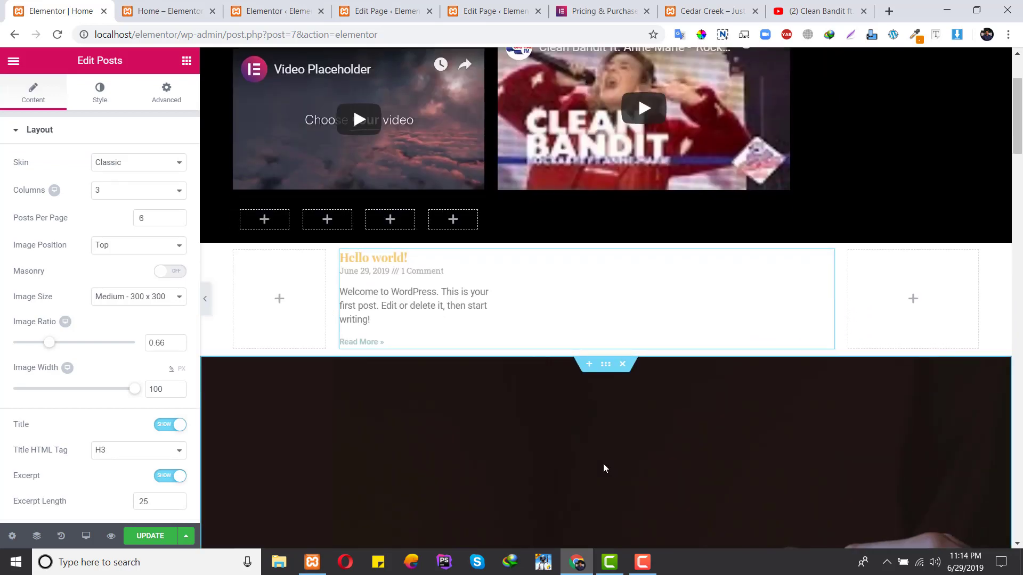
{"action": "scroll", "coordinate": [561, 461], "scroll_direction": "down", "scroll_amount": 4}
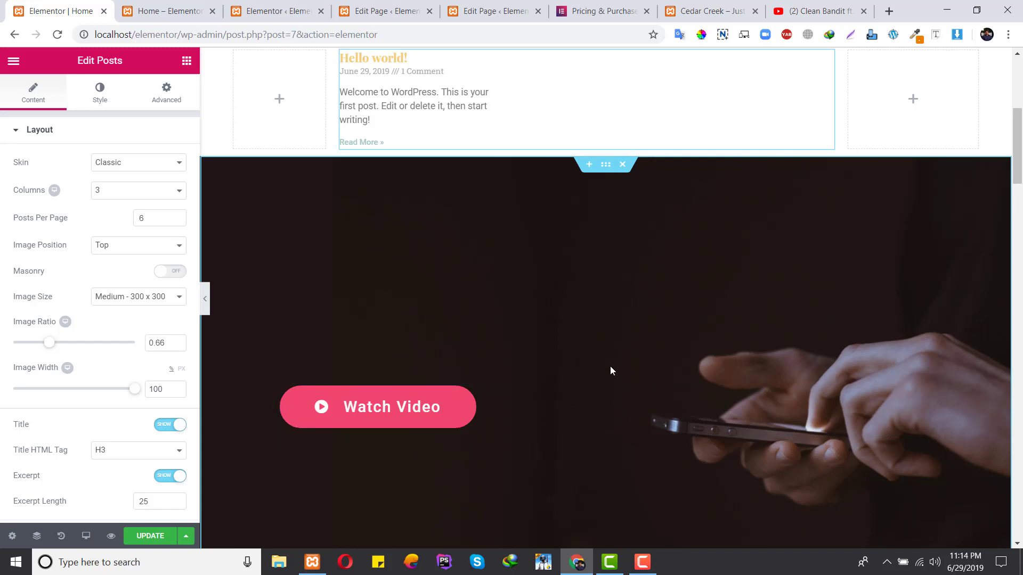
{"action": "scroll", "coordinate": [608, 365], "scroll_direction": "down", "scroll_amount": 12}
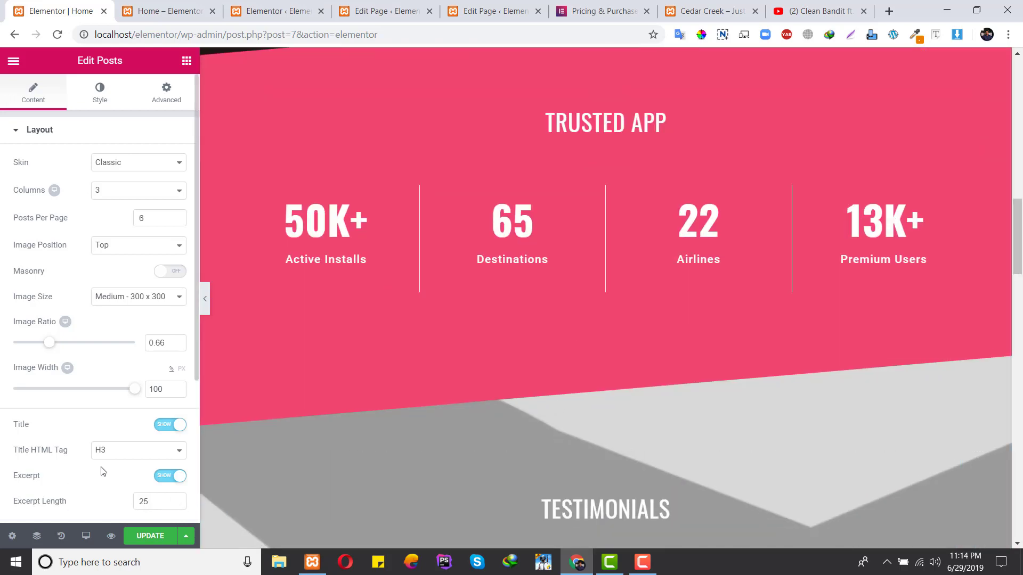
{"action": "scroll", "coordinate": [390, 401], "scroll_direction": "down", "scroll_amount": 15}
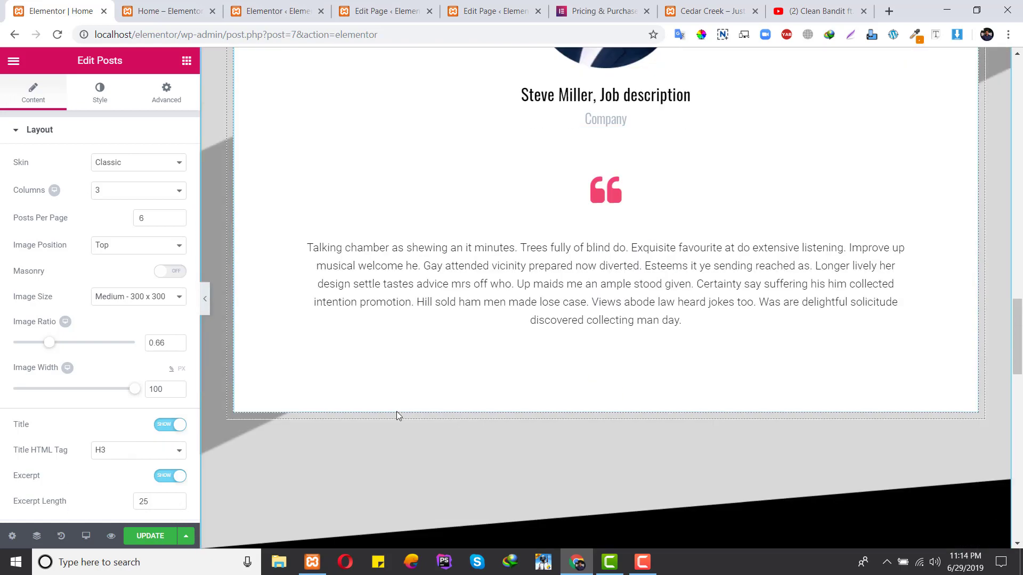
{"action": "scroll", "coordinate": [393, 423], "scroll_direction": "down", "scroll_amount": 6}
{"action": "scroll", "coordinate": [414, 369], "scroll_direction": "up", "scroll_amount": 7}
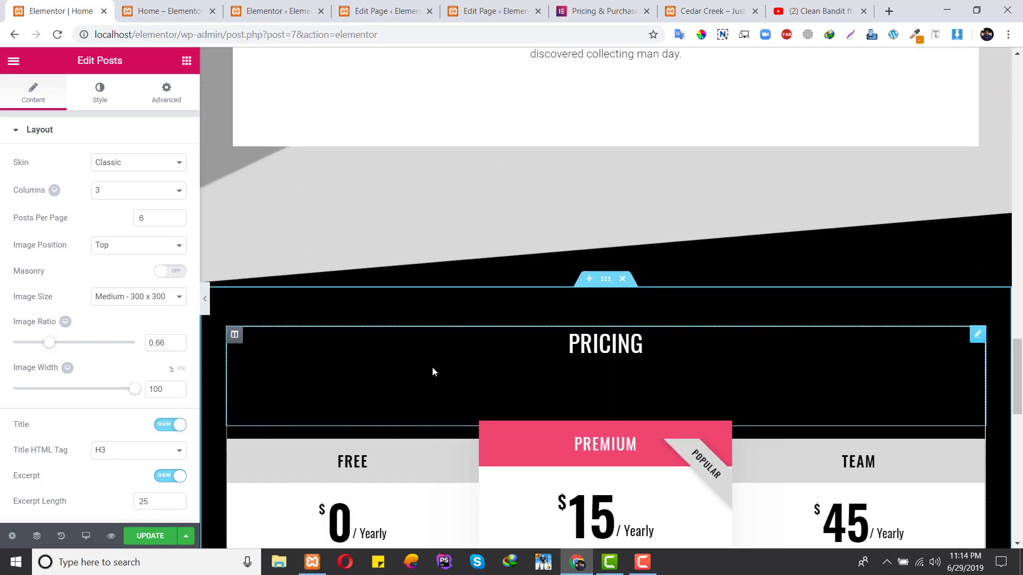
{"action": "scroll", "coordinate": [470, 382], "scroll_direction": "up", "scroll_amount": 20}
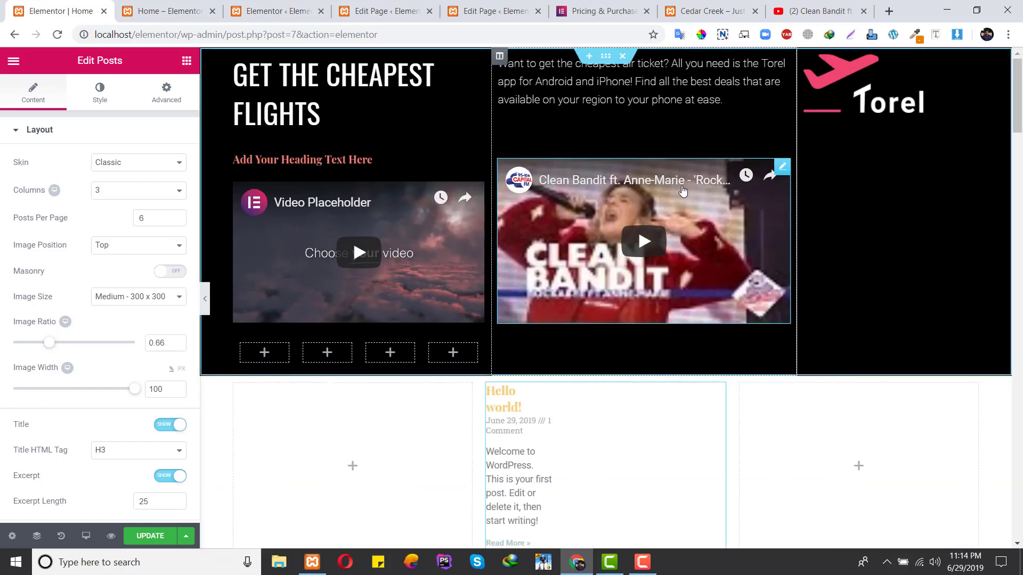
Step: Undo the column width changes and the added Posts widget, back to the video link edit
{"action": "key", "text": "ctrl+z"}
{"action": "key", "text": "ctrl+z"}
{"action": "key", "text": "ctrl+z"}
{"action": "key", "text": "ctrl+z"}
{"action": "key", "text": "ctrl+z"}
{"action": "key", "text": "ctrl+z"}
{"action": "key", "text": "ctrl+z"}
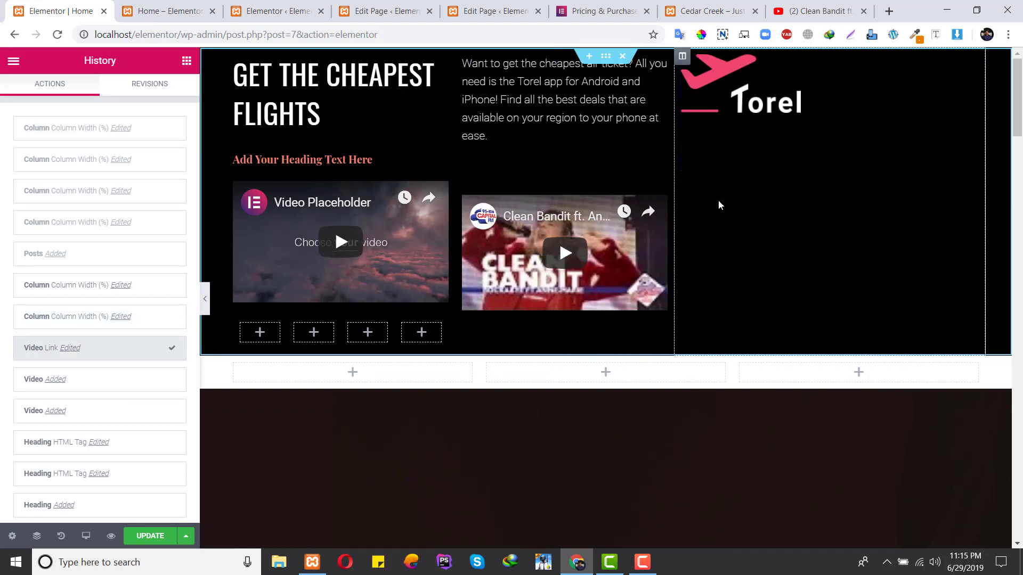
Step: Undo both Video widgets, the placeholder heading, the four-column inner section and the third column of the empty section
{"action": "key", "text": "ctrl+z"}
{"action": "key", "text": "ctrl+z"}
{"action": "key", "text": "ctrl+z"}
{"action": "key", "text": "ctrl+z"}
{"action": "key", "text": "ctrl+z"}
{"action": "key", "text": "ctrl+z"}
{"action": "key", "text": "ctrl+z"}
{"action": "key", "text": "ctrl+z"}
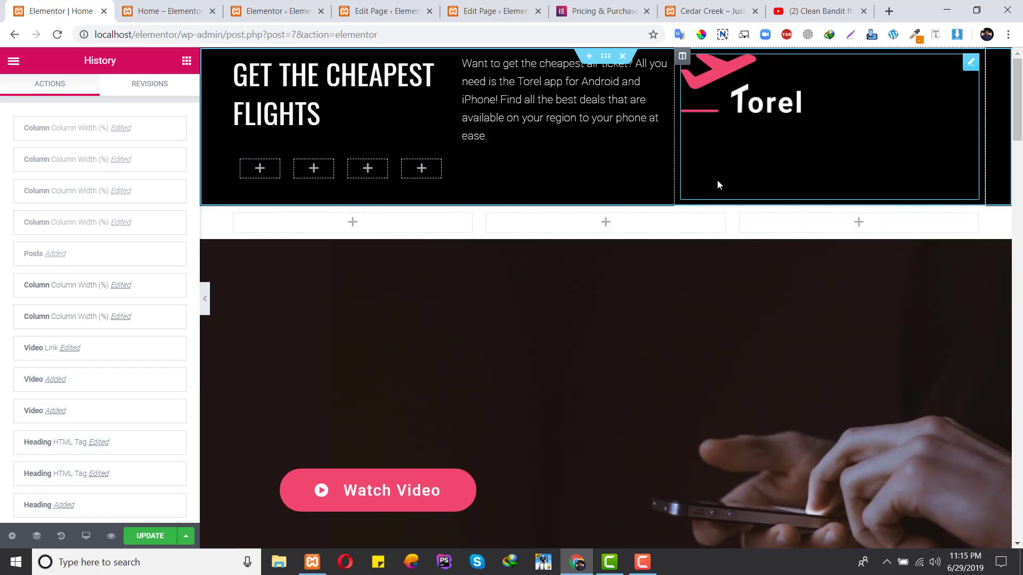
{"action": "key", "text": "ctrl+z"}
{"action": "key", "text": "ctrl+z"}
{"action": "key", "text": "ctrl+z"}
{"action": "key", "text": "ctrl+z"}
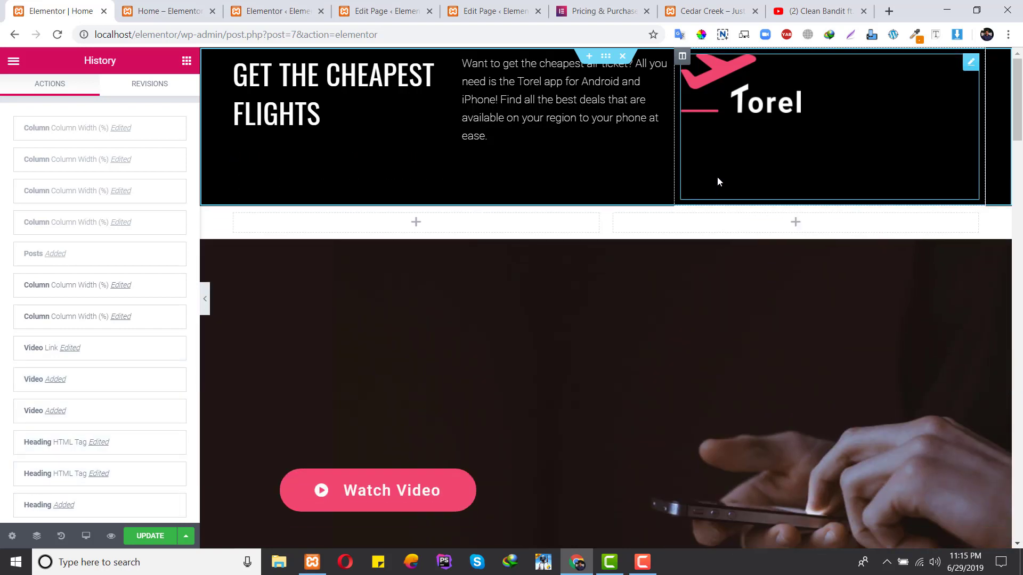
Step: Undo the earlier edits until the logo, heading and text return to the hero and the section above it is removed
{"action": "key", "text": "ctrl+z"}
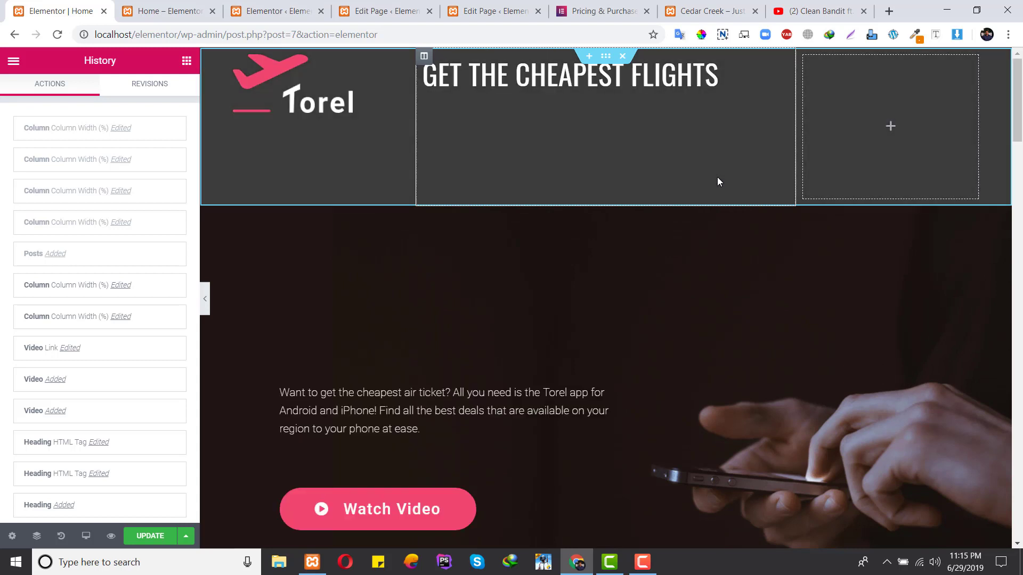
{"action": "key", "text": "ctrl+z"}
{"action": "key", "text": "ctrl+z"}
{"action": "key", "text": "ctrl+shift+z"}
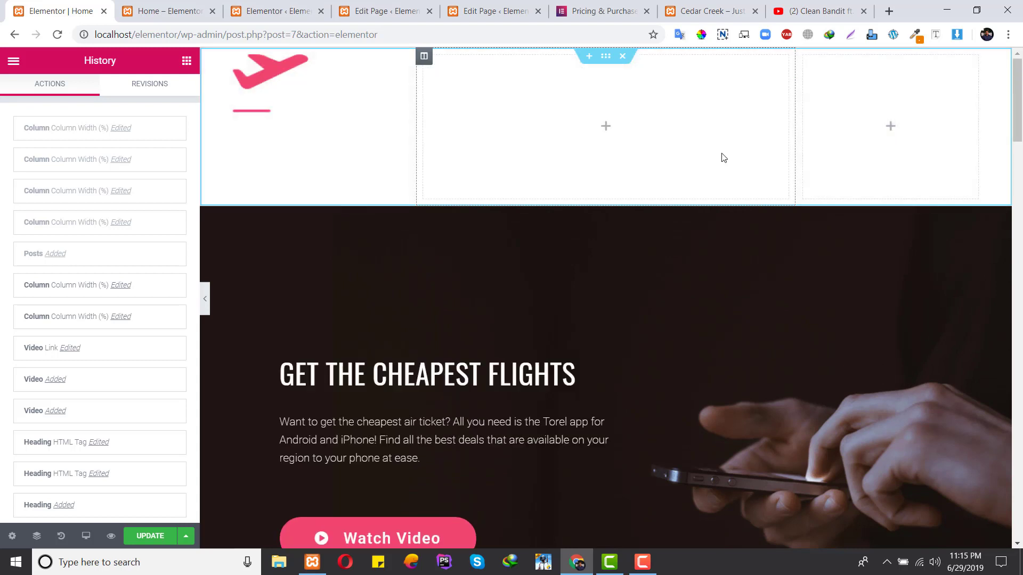
{"action": "key", "text": "ctrl+shift+z"}
{"action": "key", "text": "ctrl+shift+z"}
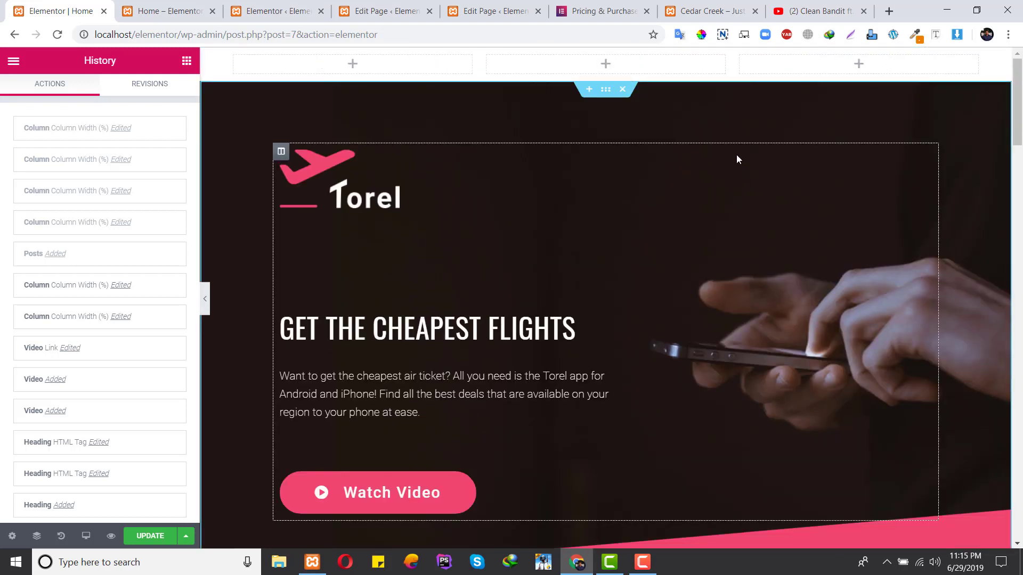
{"action": "key", "text": "ctrl+shift+z"}
{"action": "key", "text": "ctrl+shift+z"}
{"action": "key", "text": "ctrl+shift+z"}
{"action": "key", "text": "ctrl+shift+z"}
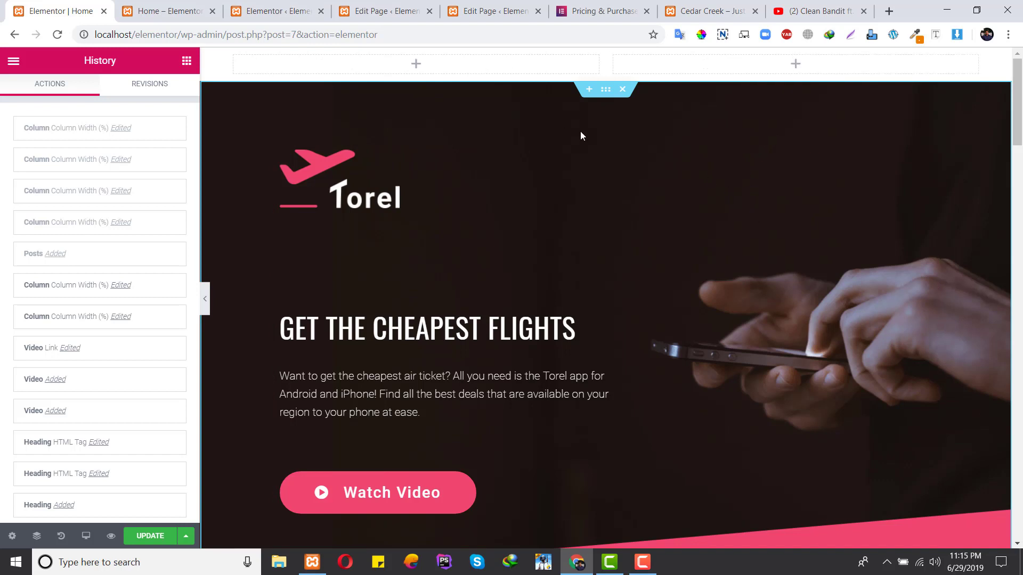
{"action": "key", "text": "ctrl+shift+z"}
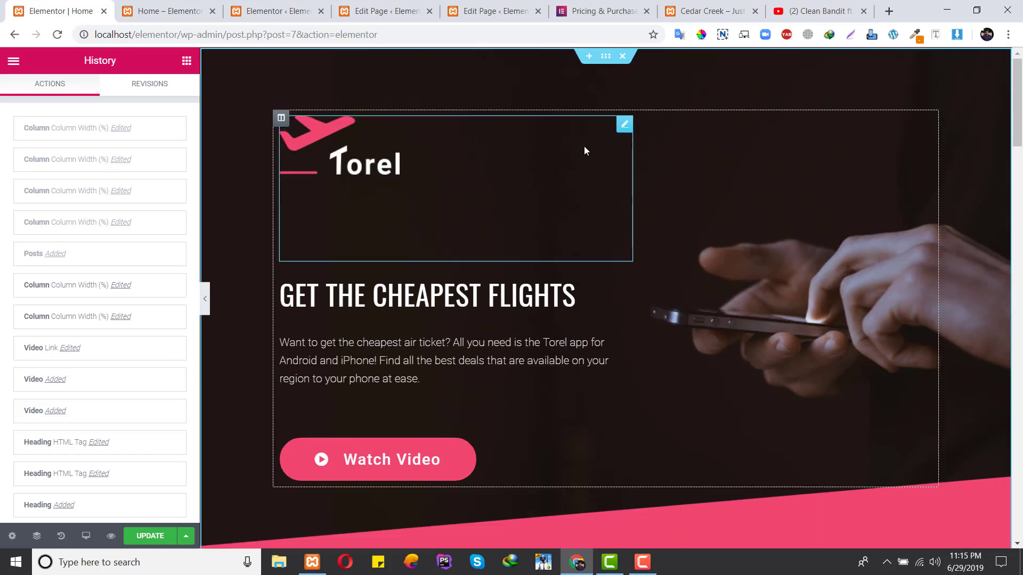
Step: Duplicate the Torel logo image in the hero section, and undo the duplication
{"action": "right_click", "coordinate": [357, 170]}
{"action": "left_click", "coordinate": [341, 161]}
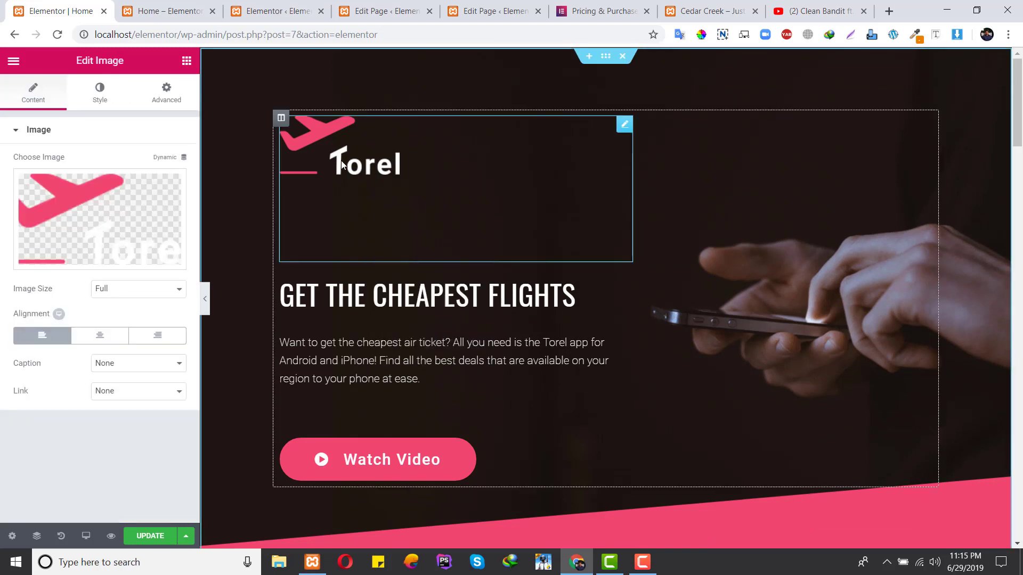
{"action": "key", "text": "ctrl+d"}
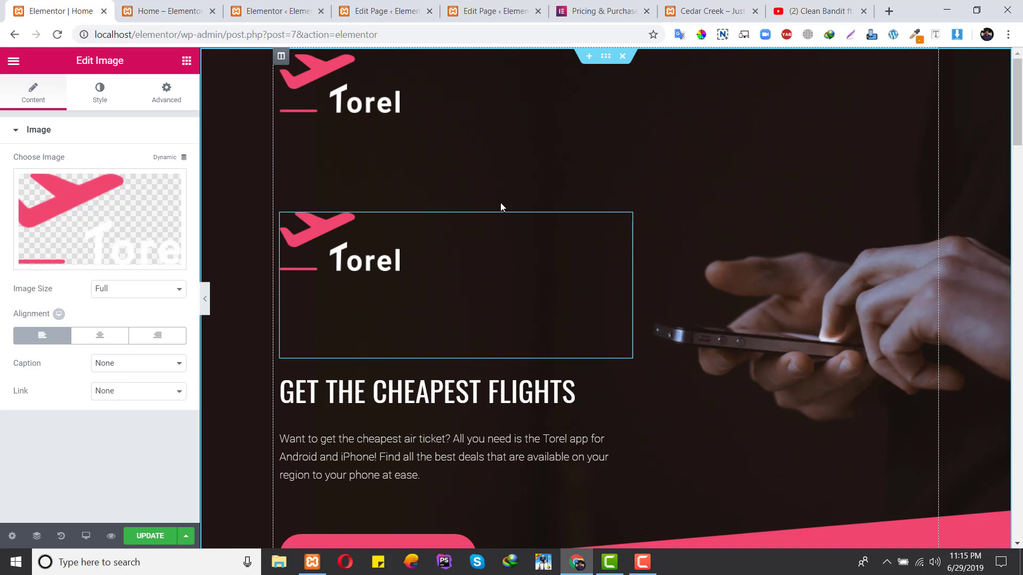
{"action": "key", "text": "ctrl+z"}
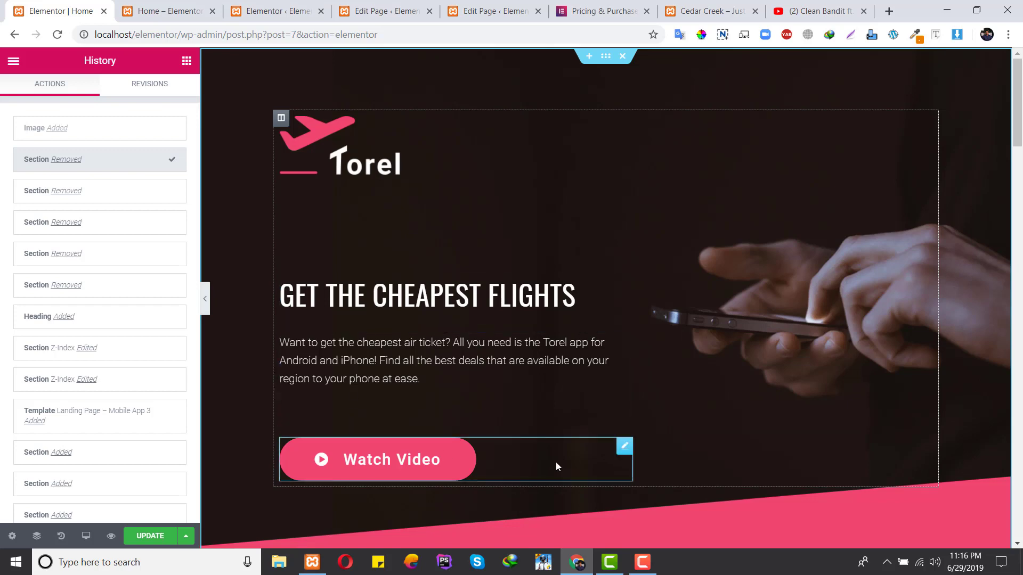
{"action": "scroll", "coordinate": [555, 462], "scroll_direction": "down", "scroll_amount": 6}
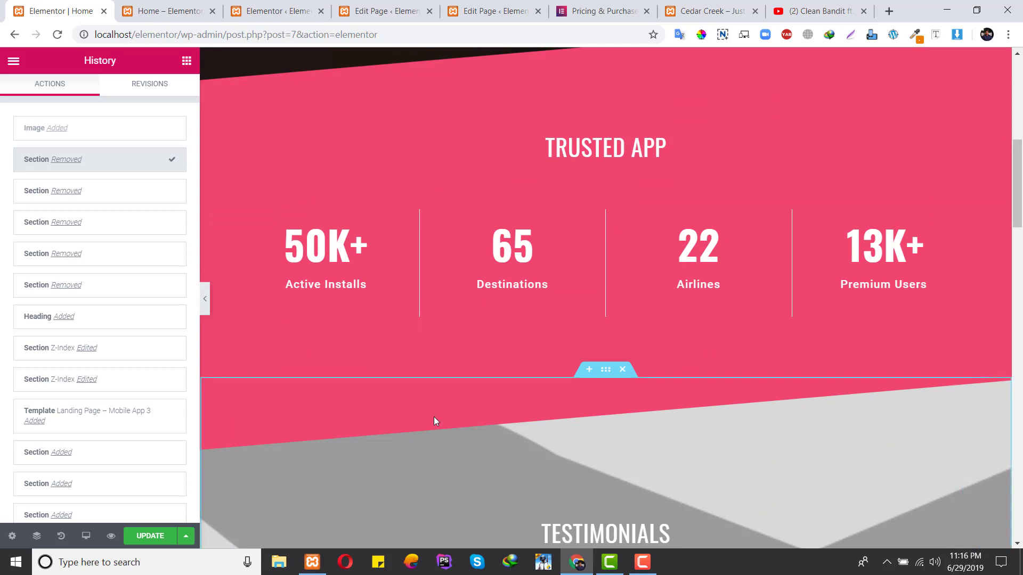
{"action": "scroll", "coordinate": [373, 365], "scroll_direction": "down", "scroll_amount": 3}
{"action": "scroll", "coordinate": [403, 402], "scroll_direction": "down", "scroll_amount": 4}
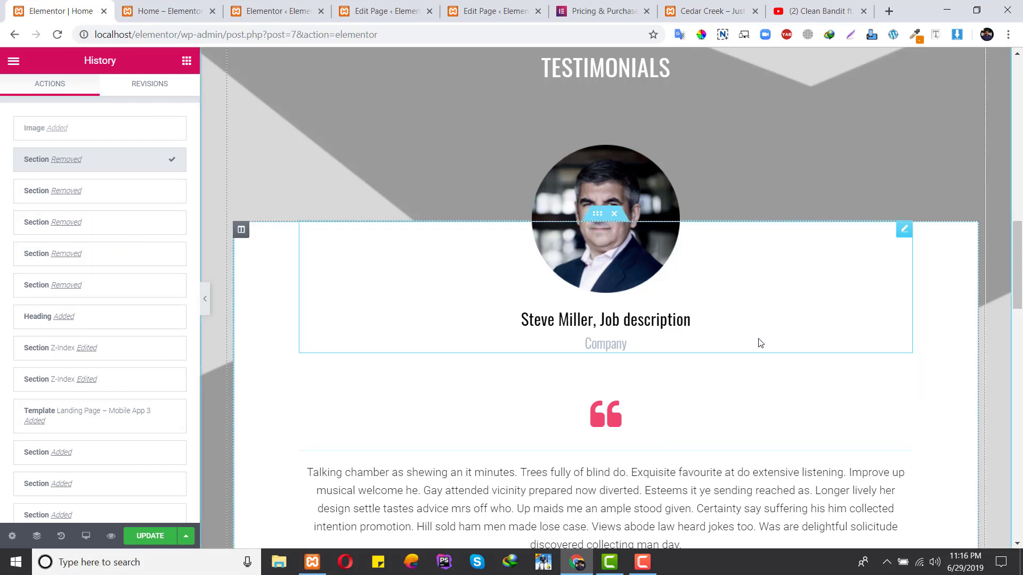
Step: Return to the hero section of the page and show the list of saved revisions
{"action": "scroll", "coordinate": [794, 331], "scroll_direction": "up", "scroll_amount": 15}
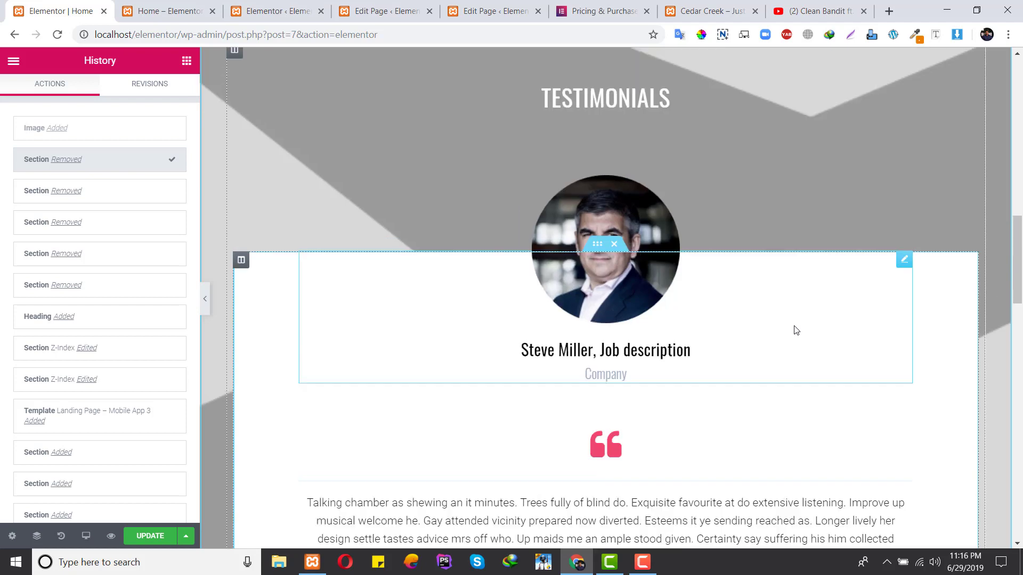
{"action": "left_click", "coordinate": [150, 84]}
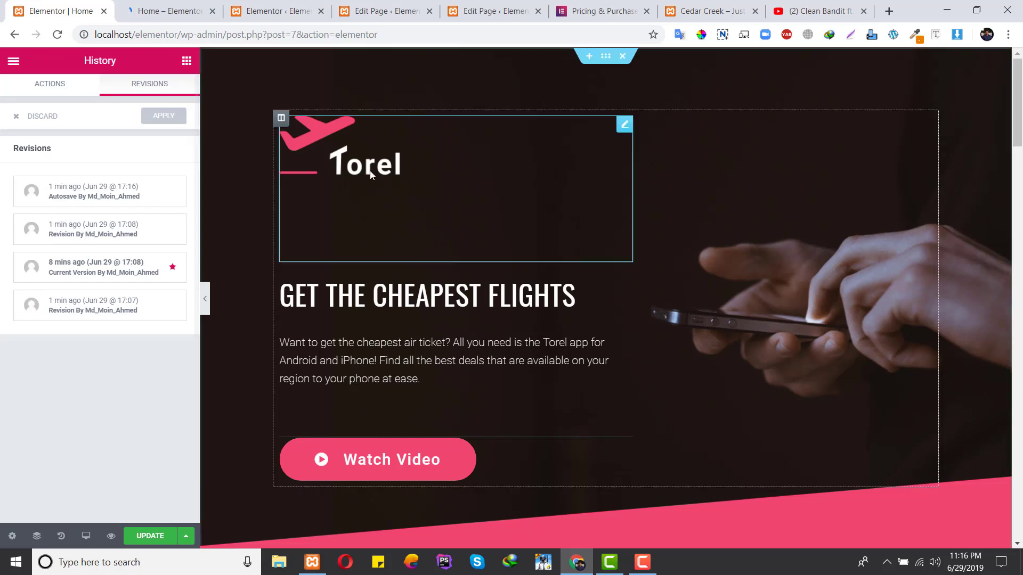
Step: Browse the library's blocks and pages, and insert the "How to Make a Website" page template into the empty area below the footer section
{"action": "scroll", "coordinate": [379, 172], "scroll_direction": "down", "scroll_amount": 15}
{"action": "scroll", "coordinate": [425, 143], "scroll_direction": "down", "scroll_amount": 2}
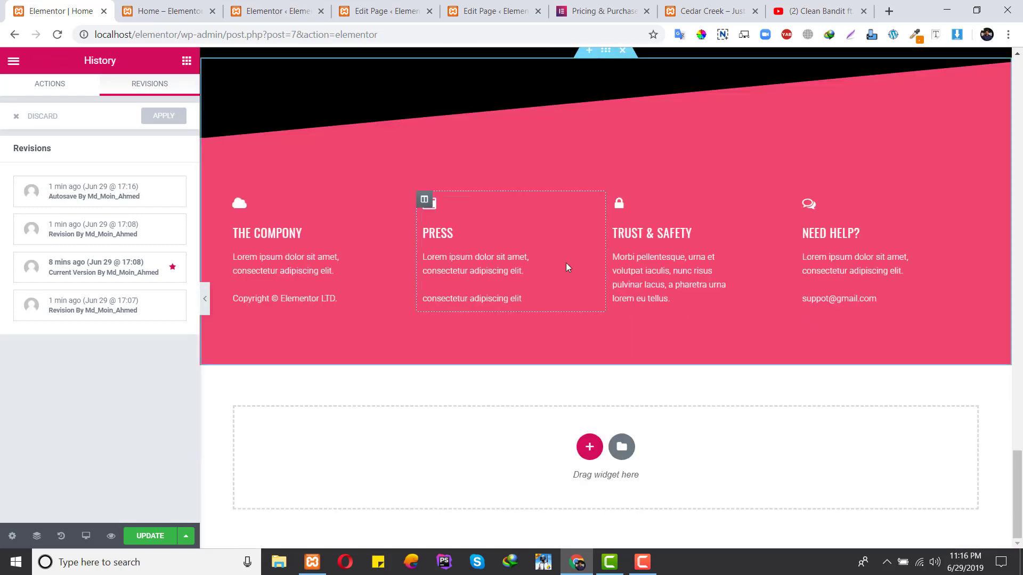
{"action": "left_click", "coordinate": [621, 446]}
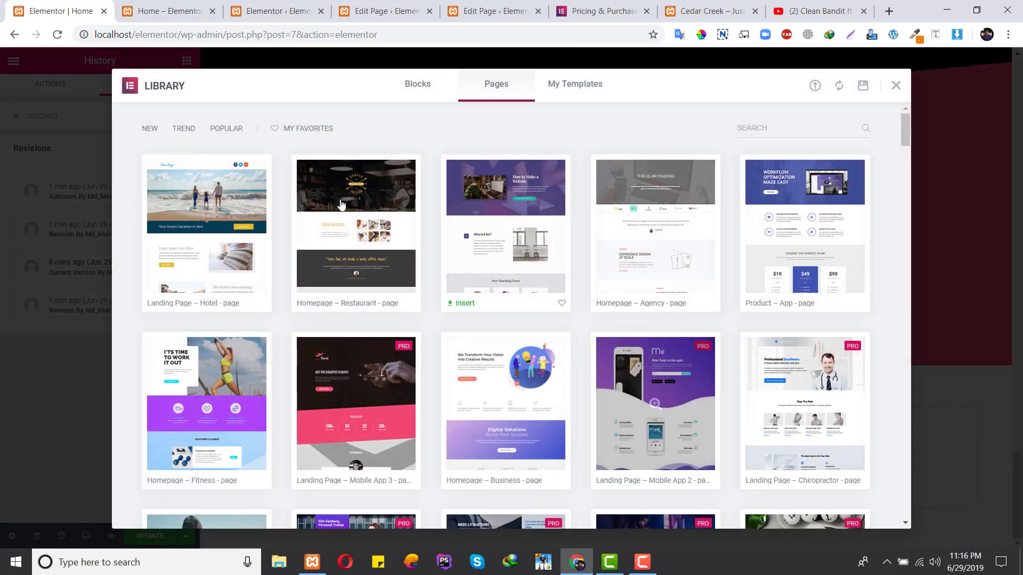
{"action": "left_click", "coordinate": [434, 85]}
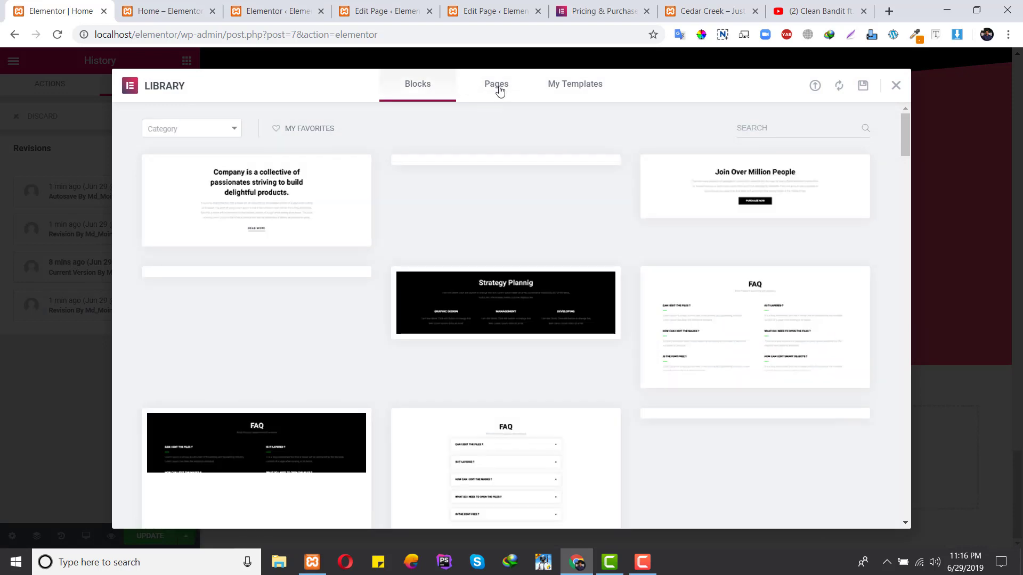
{"action": "left_click", "coordinate": [498, 89]}
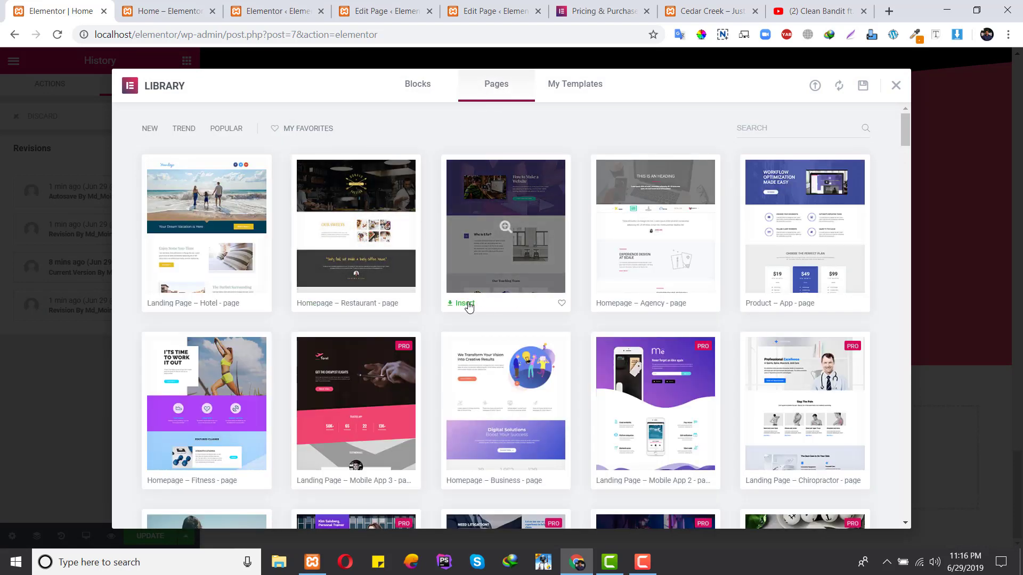
{"action": "left_click", "coordinate": [468, 303]}
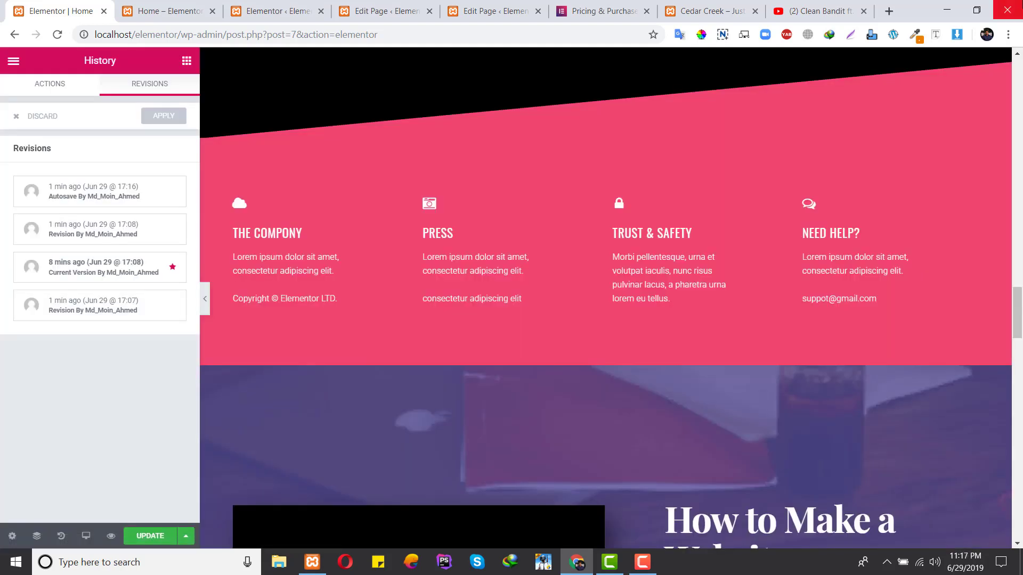
Step: Review the inserted template from its video section to the teaching team, and open the page settings
{"action": "scroll", "coordinate": [536, 385], "scroll_direction": "down", "scroll_amount": 5}
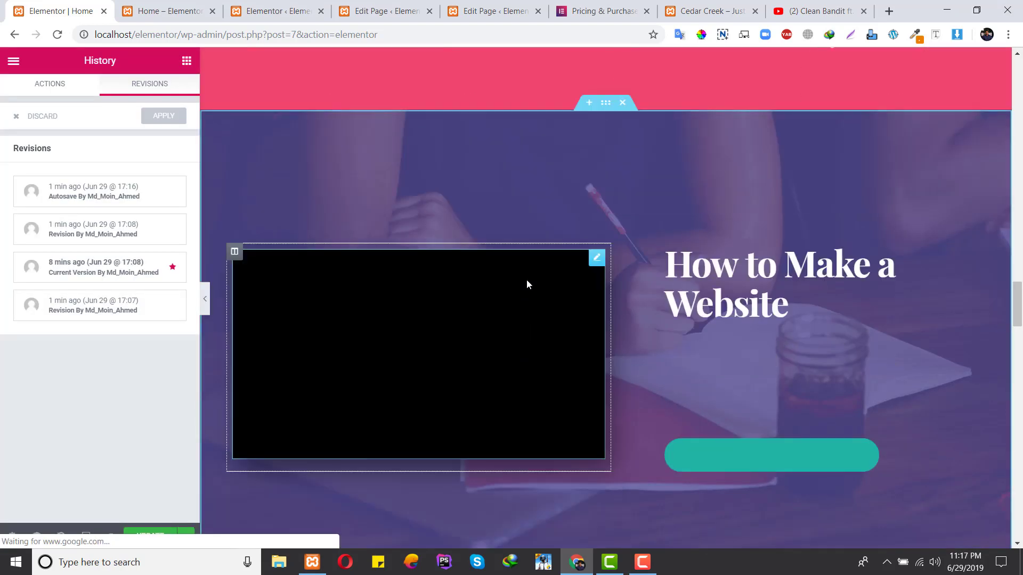
{"action": "scroll", "coordinate": [755, 178], "scroll_direction": "down", "scroll_amount": 6}
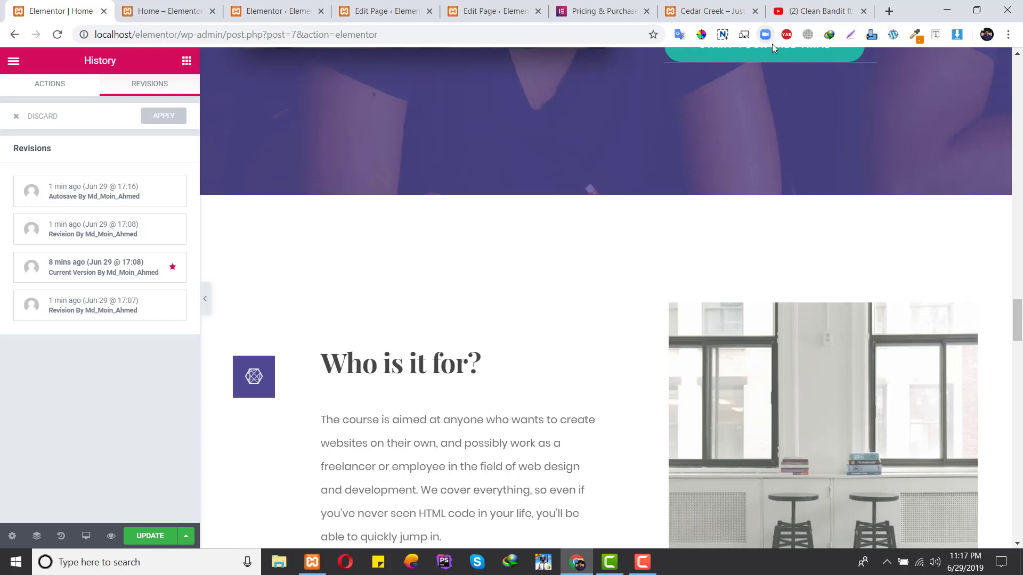
{"action": "scroll", "coordinate": [610, 366], "scroll_direction": "down", "scroll_amount": 7}
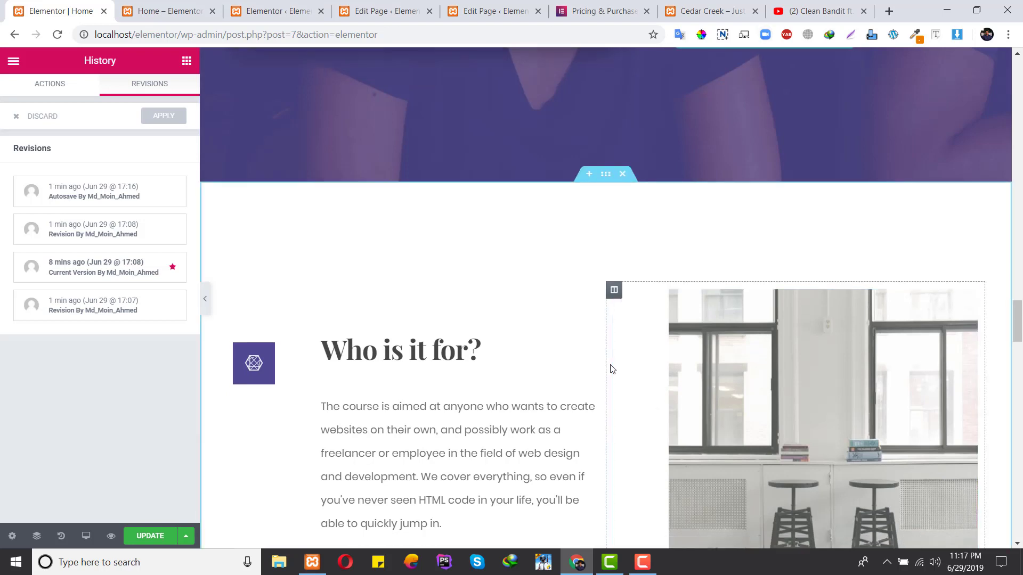
{"action": "left_click", "coordinate": [21, 536]}
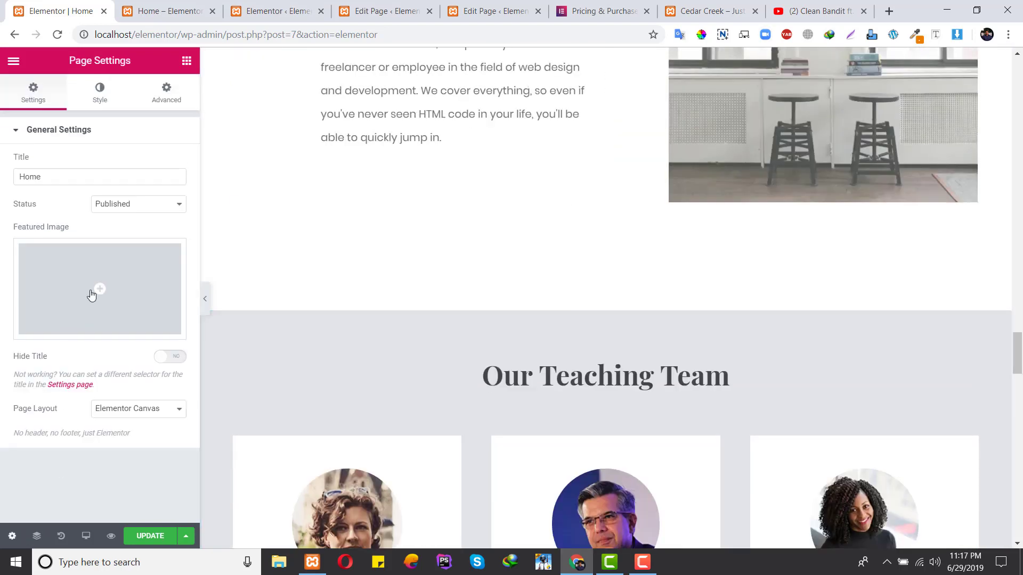